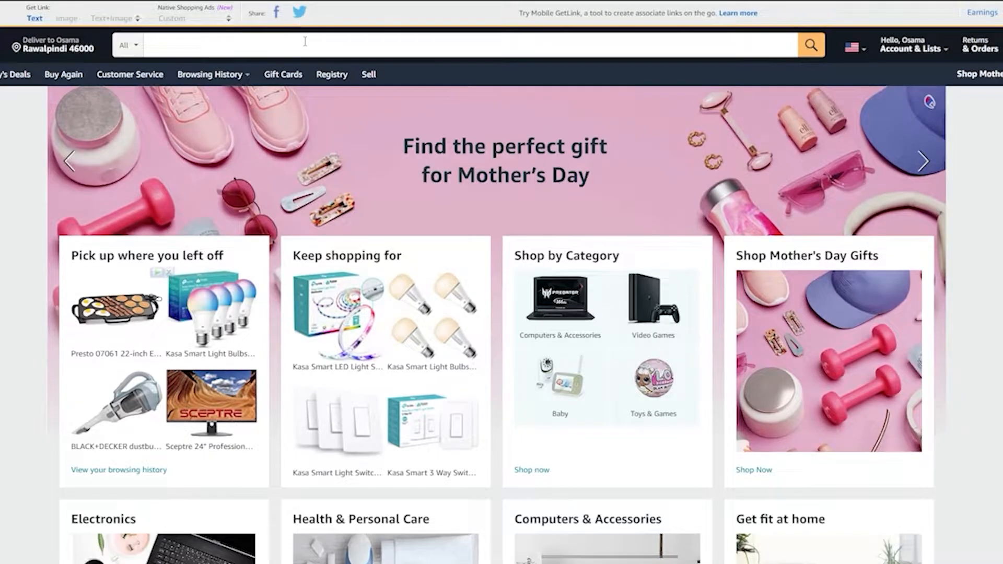
Step: Switch to Amazon and search for "composition notebooks"
click(305, 42)
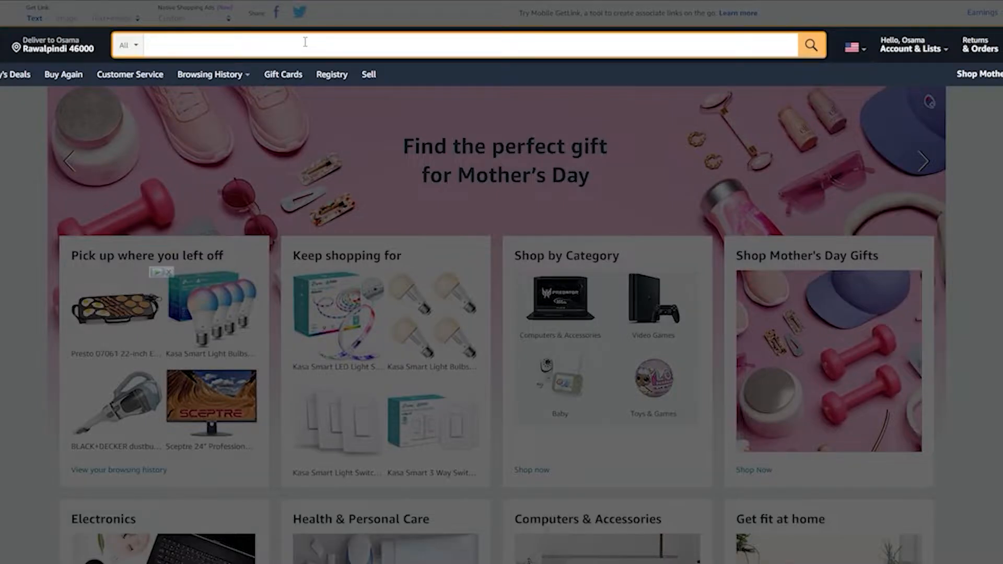
text(compo)
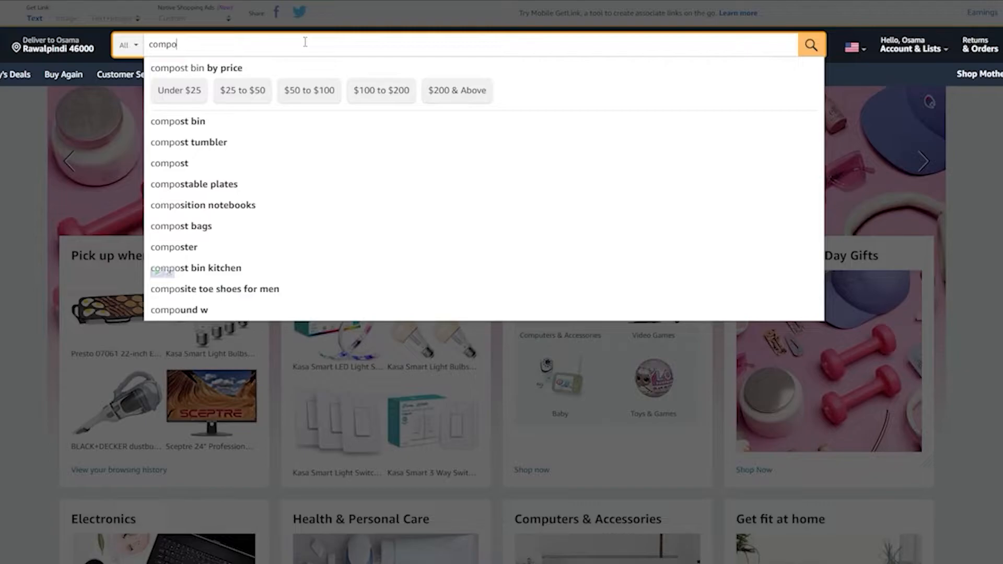
text(sition)
key(Down)
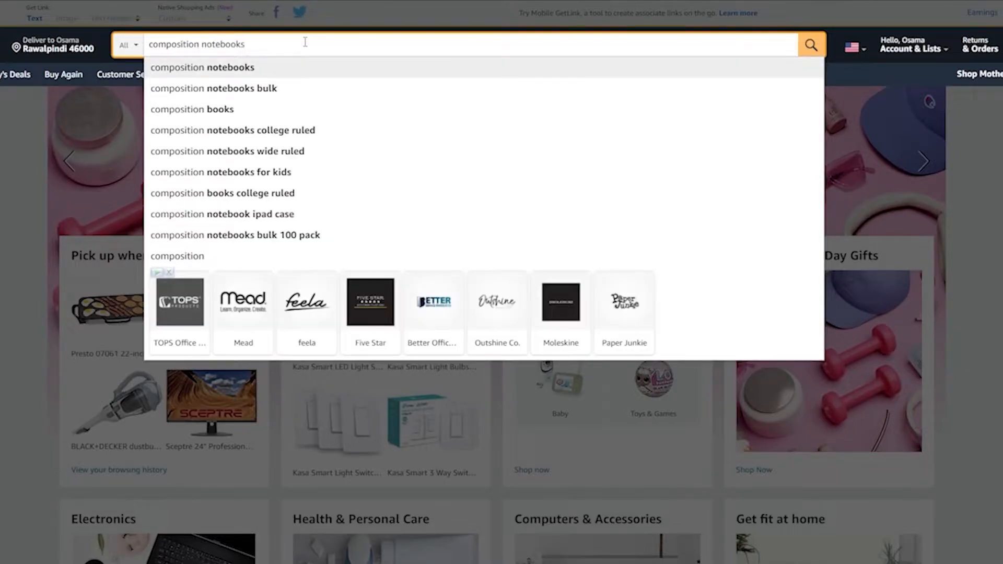
key(Return)
Step: Scroll through the composition notebook search results to survey the listings
scroll(217, 193, down, 1)
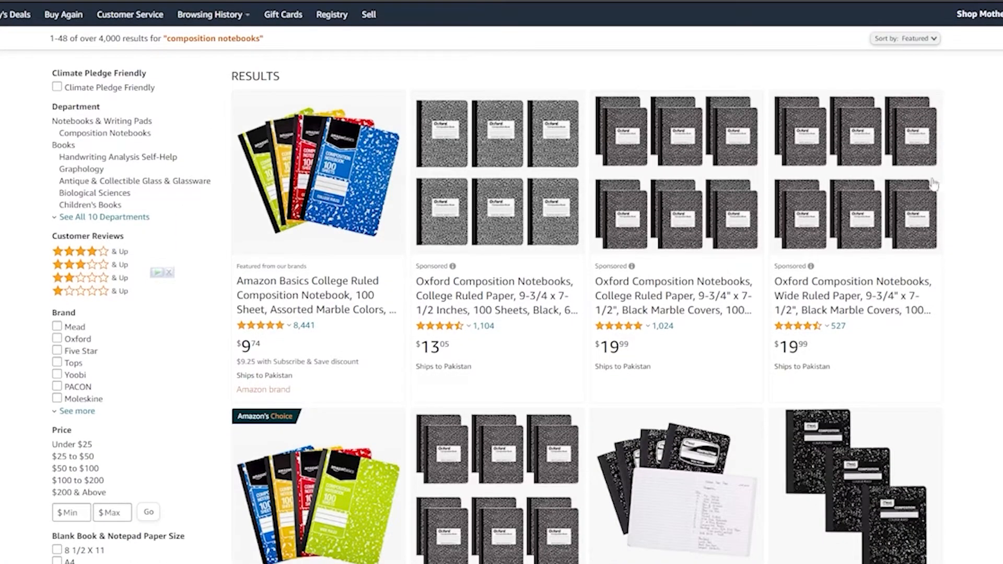
scroll(934, 183, down, 10)
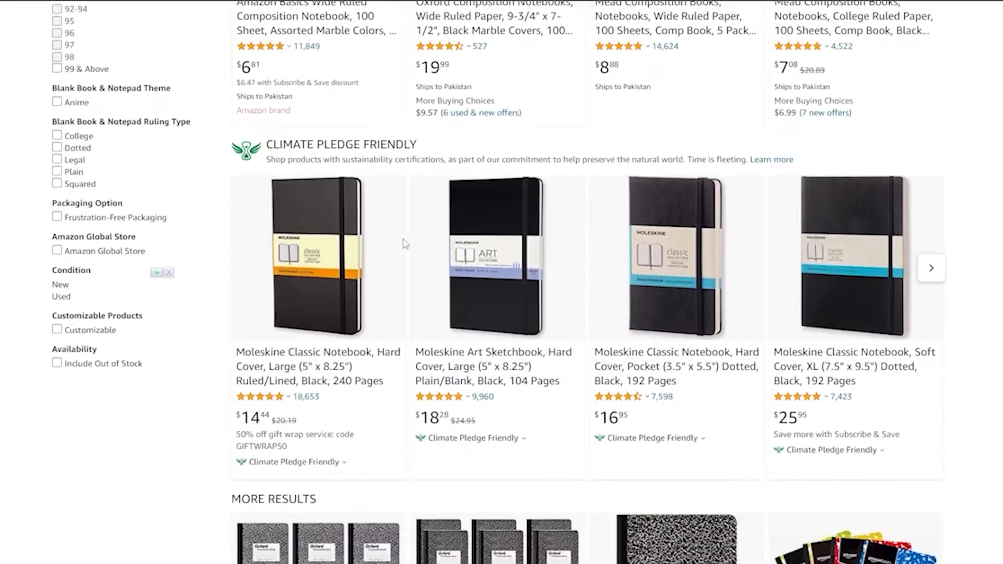
scroll(408, 236, down, 15)
scroll(512, 309, down, 6)
scroll(914, 290, up, 6)
scroll(924, 298, up, 20)
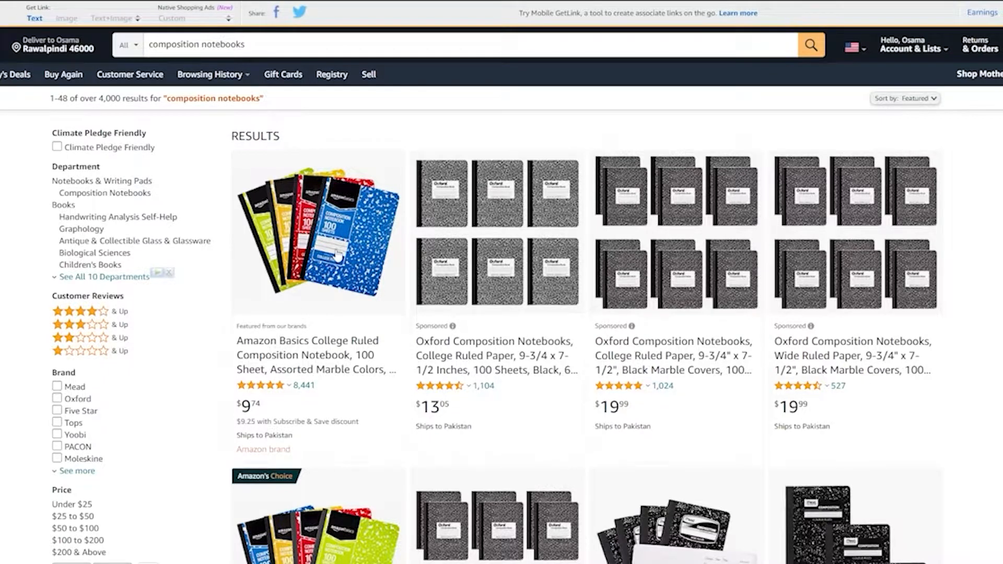
Step: Open the Mead Composition Books 5-pack listing, review its details, and go back to the results
scroll(339, 256, down, 5)
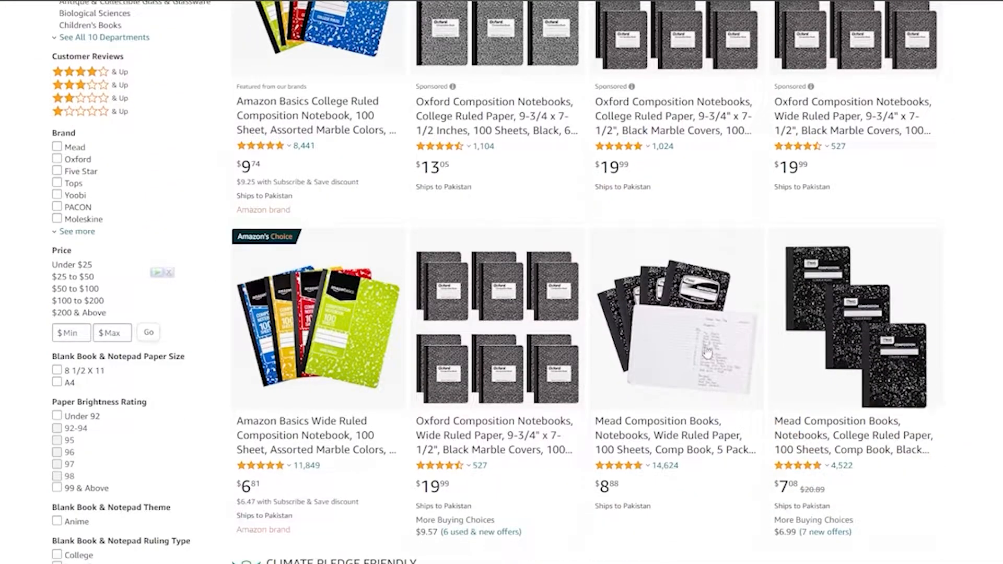
click(685, 436)
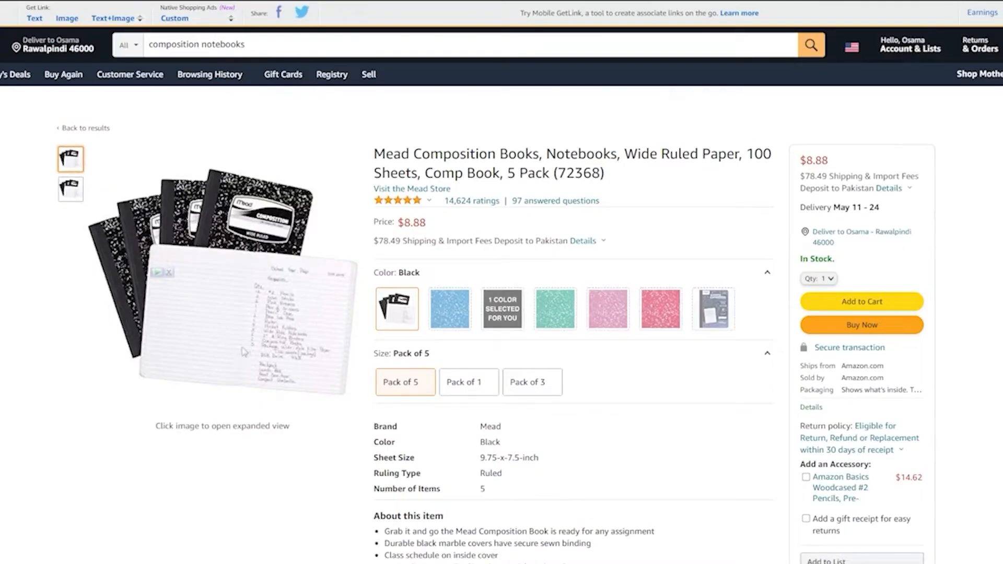
scroll(240, 354, down, 3)
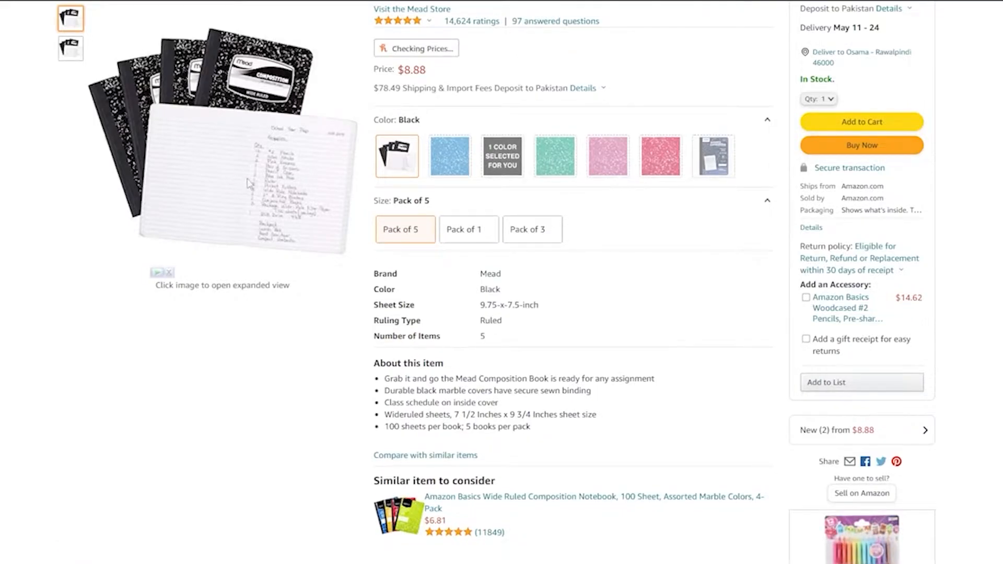
scroll(249, 183, up, 3)
scroll(301, 313, down, 1)
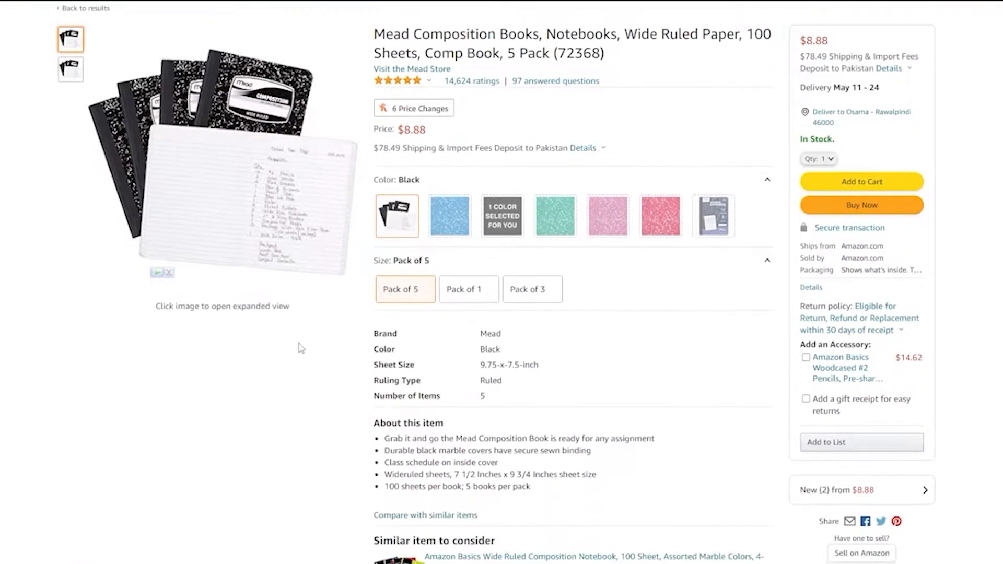
key(alt+Left)
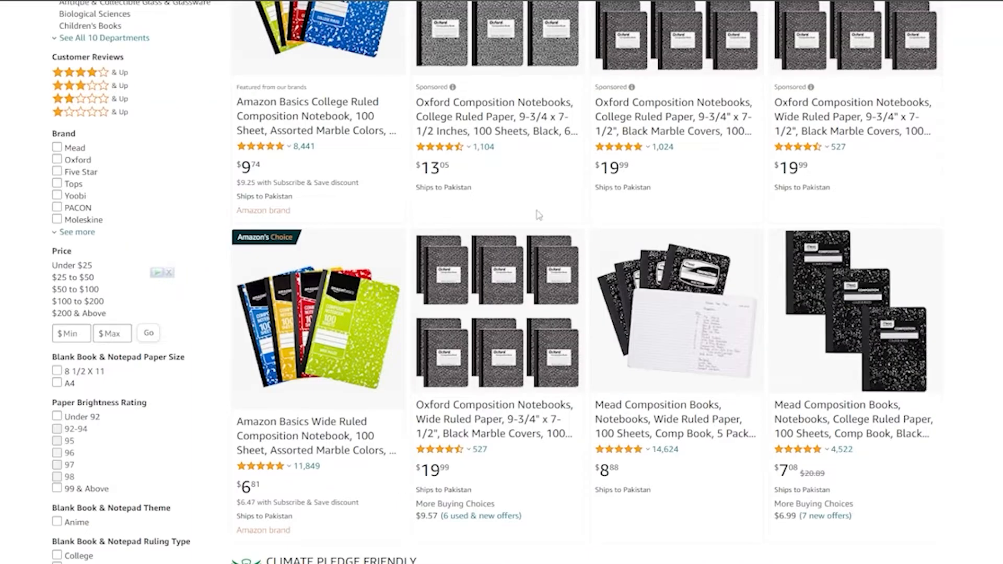
Step: Refine the search to "cat composition notebooks"
scroll(636, 246, up, 5)
click(287, 46)
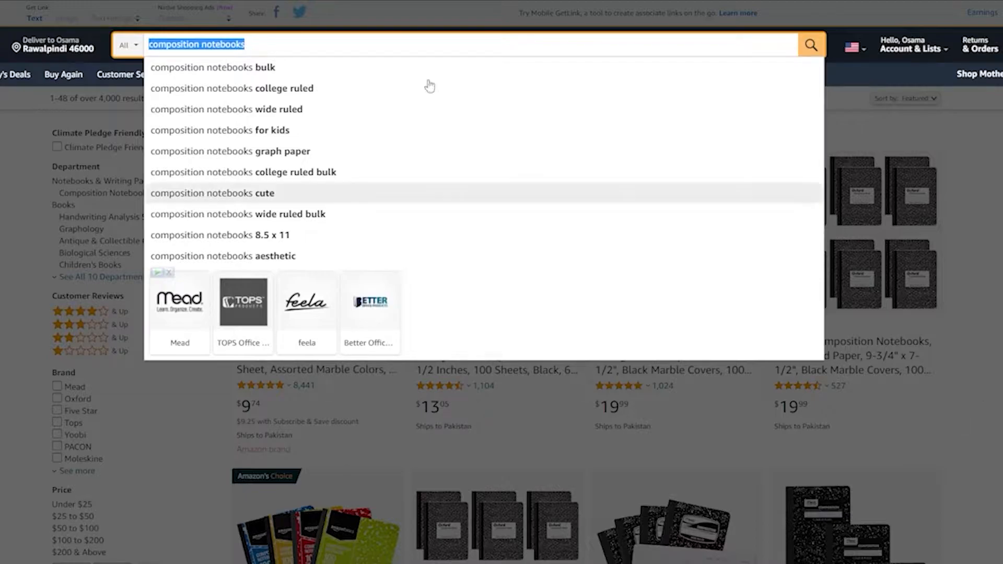
click(268, 52)
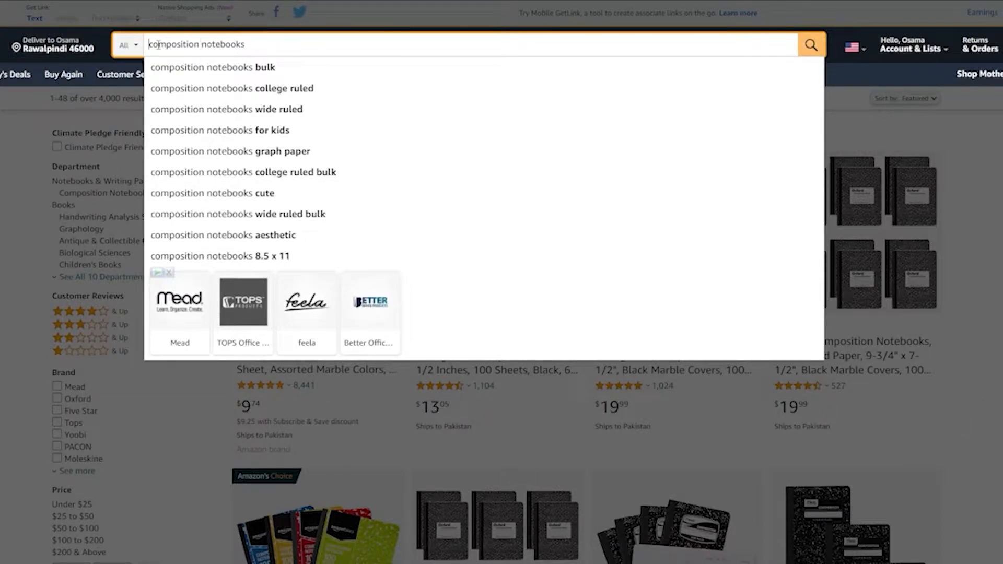
click(150, 45)
text(cat)
key(Return)
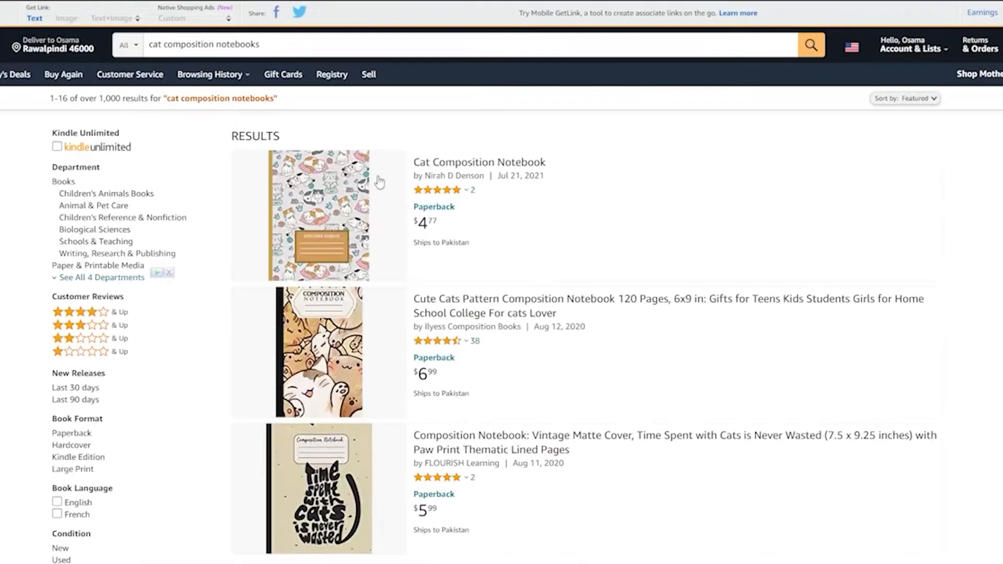
Step: Scroll through the cat composition notebook results to examine the competing covers
scroll(317, 225, down, 5)
scroll(317, 256, down, 3)
scroll(320, 236, down, 2)
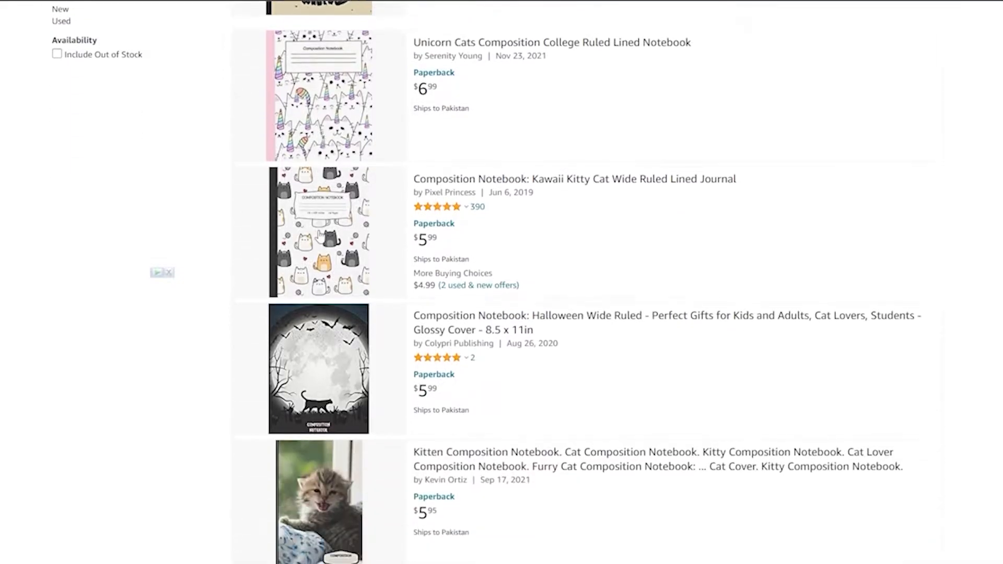
scroll(316, 246, down, 5)
scroll(312, 272, down, 6)
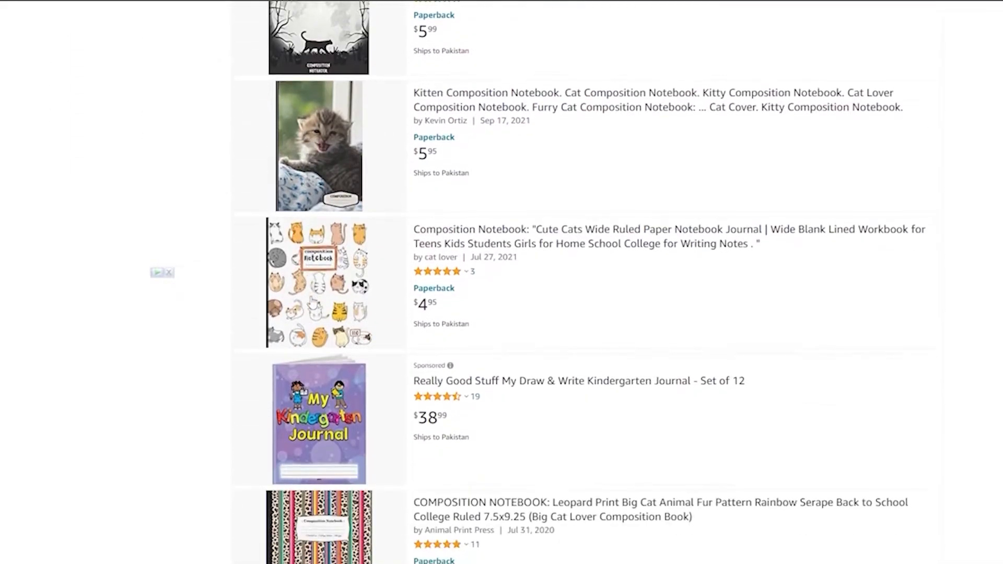
scroll(312, 298, up, 18)
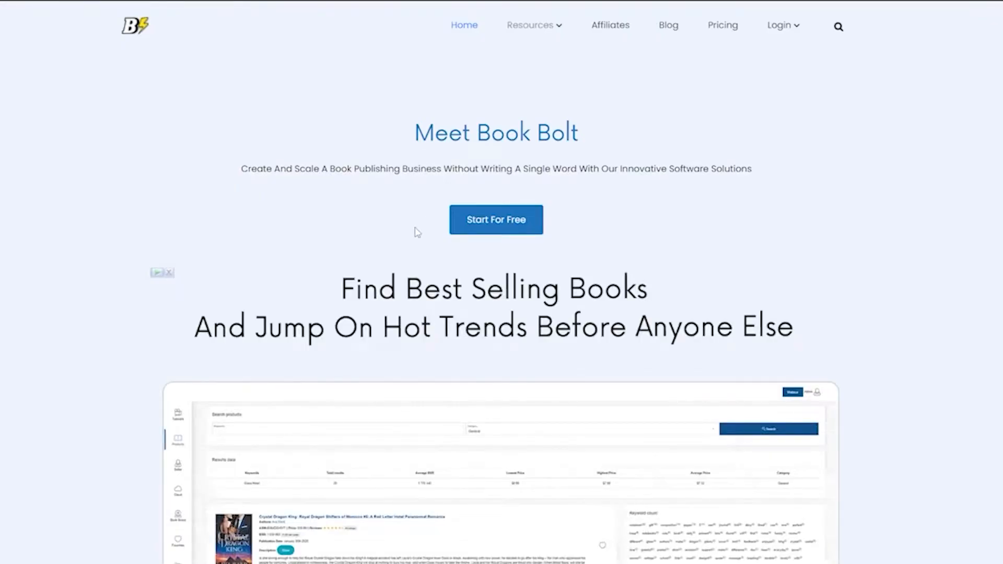
Step: Open the Book Bolt app from its homepage via Start For Free
scroll(418, 225, down, 9)
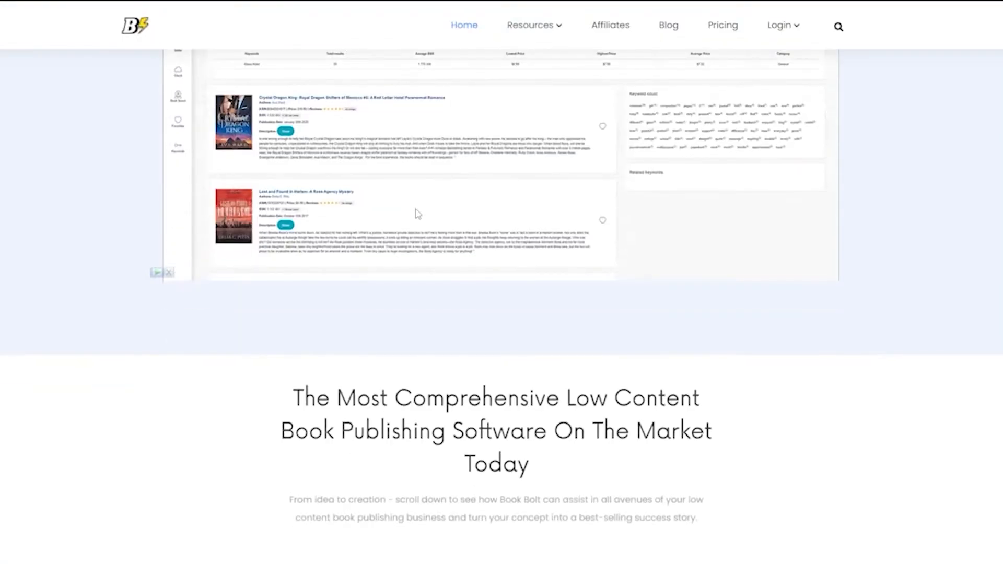
scroll(418, 207, up, 5)
scroll(421, 207, up, 5)
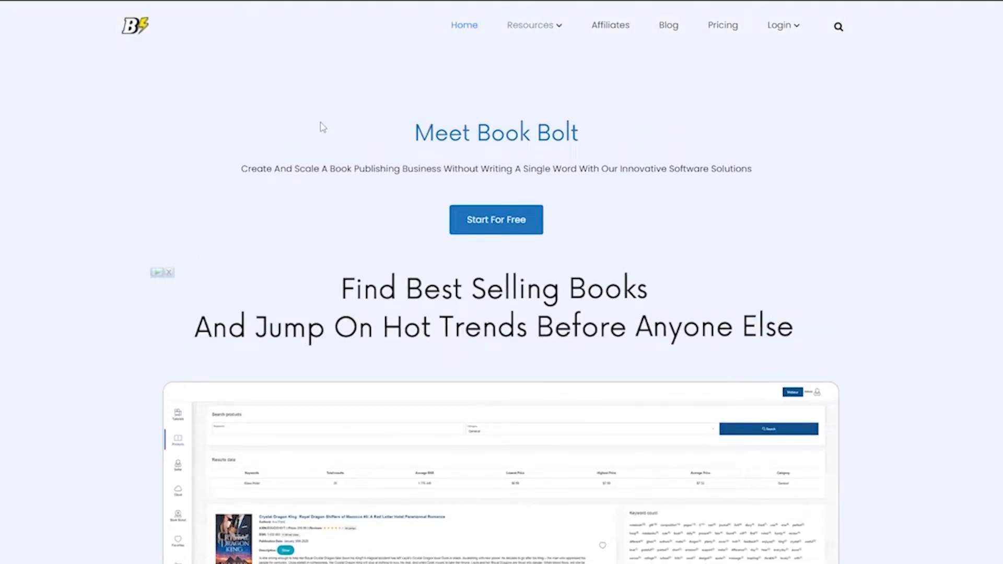
scroll(375, 115, down, 2)
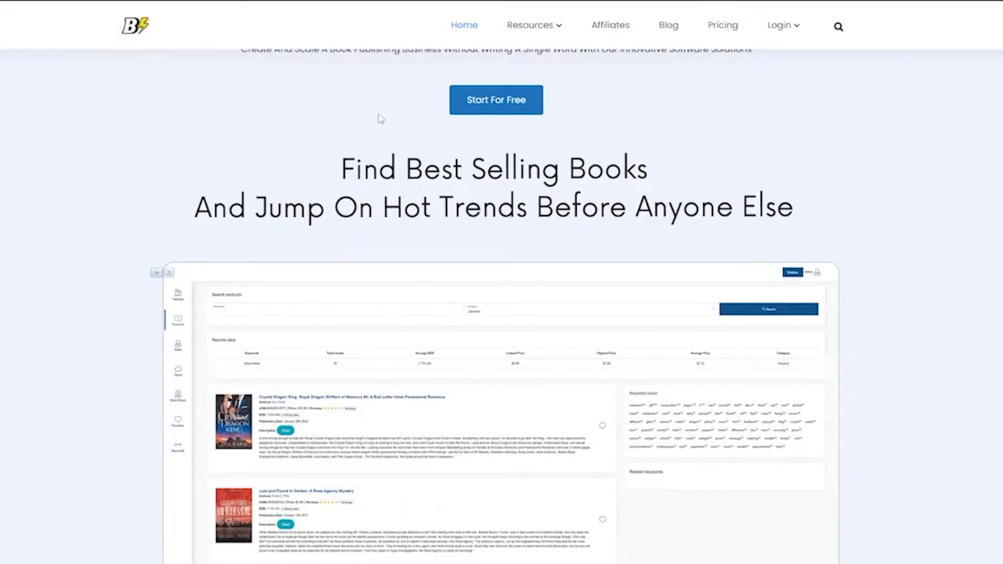
scroll(501, 209, up, 2)
click(502, 224)
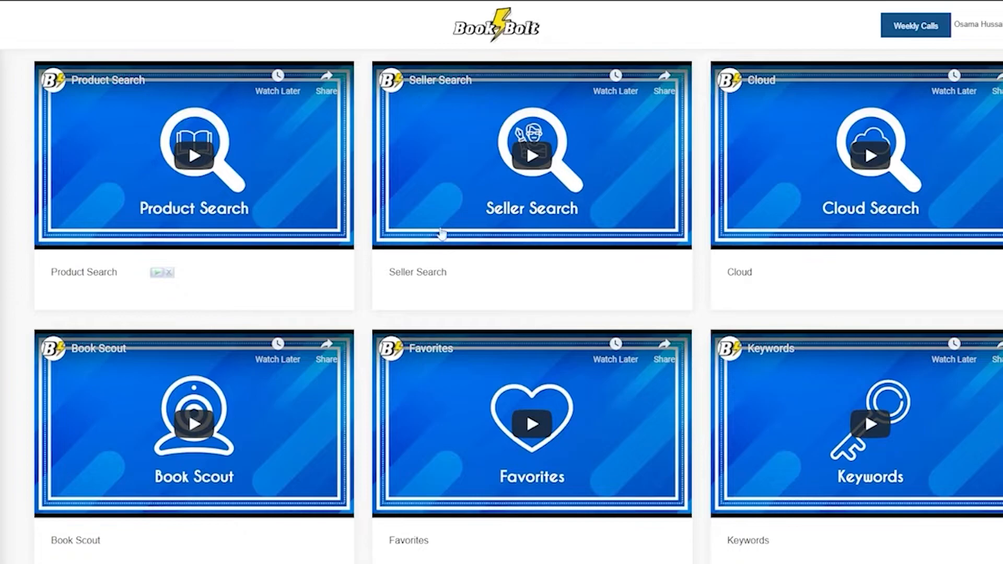
Step: Review the tutorial videos and the seller search page on the Book Bolt dashboard
scroll(454, 201, down, 3)
scroll(358, 242, down, 4)
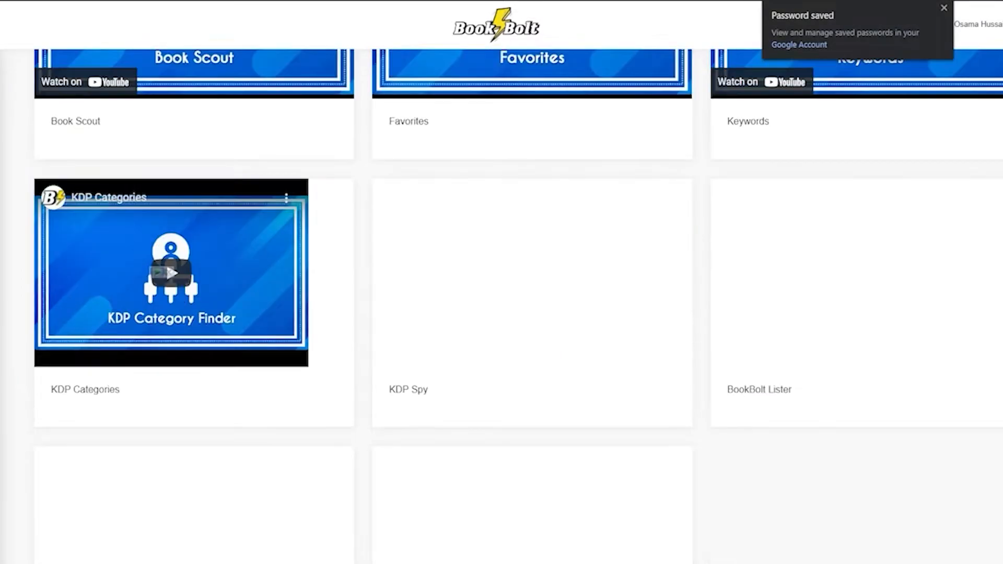
scroll(118, 59, up, 7)
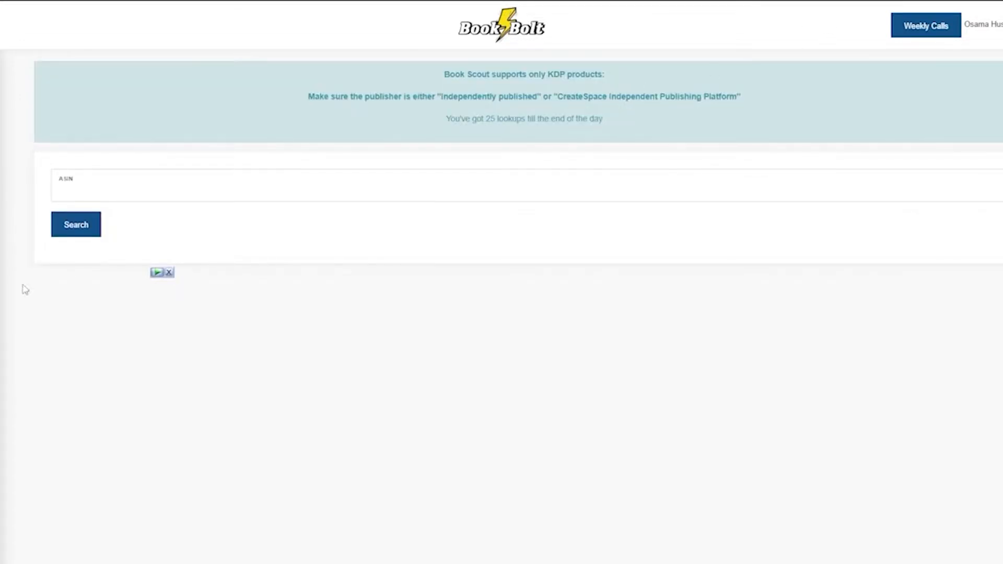
click(168, 272)
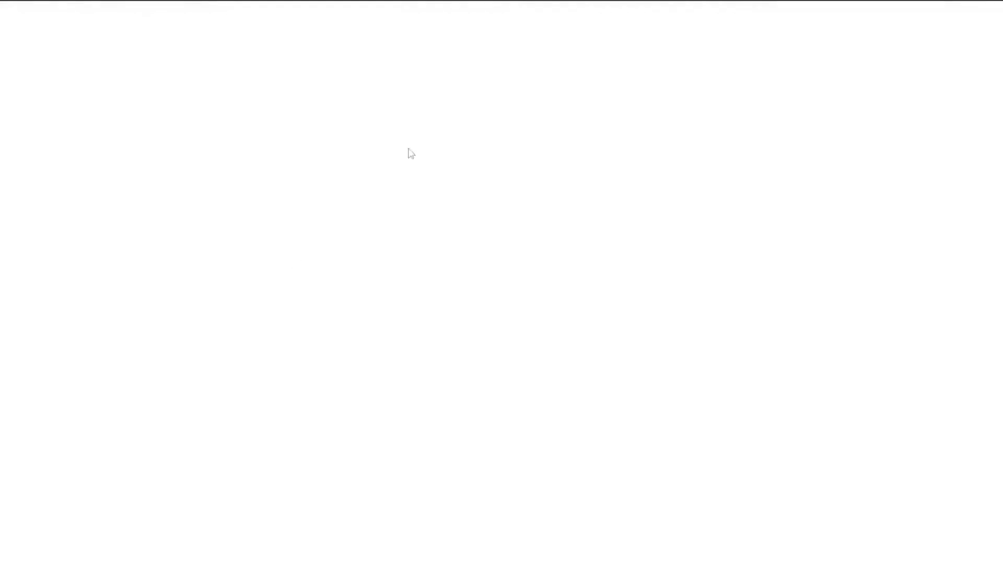
click(759, 104)
click(519, 118)
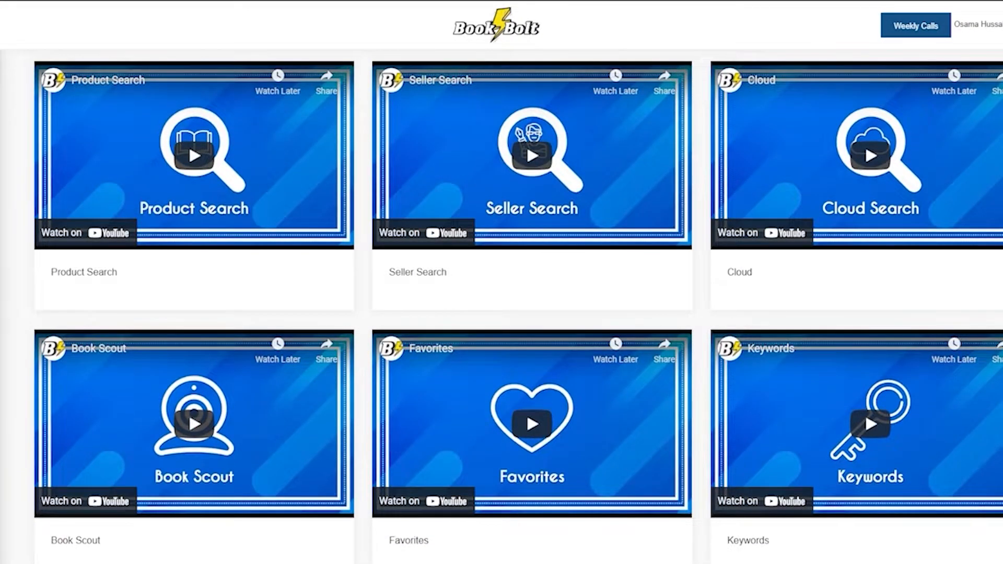
Step: Switch the sidebar section from Research to Create and open BookBolt Designer
click(33, 63)
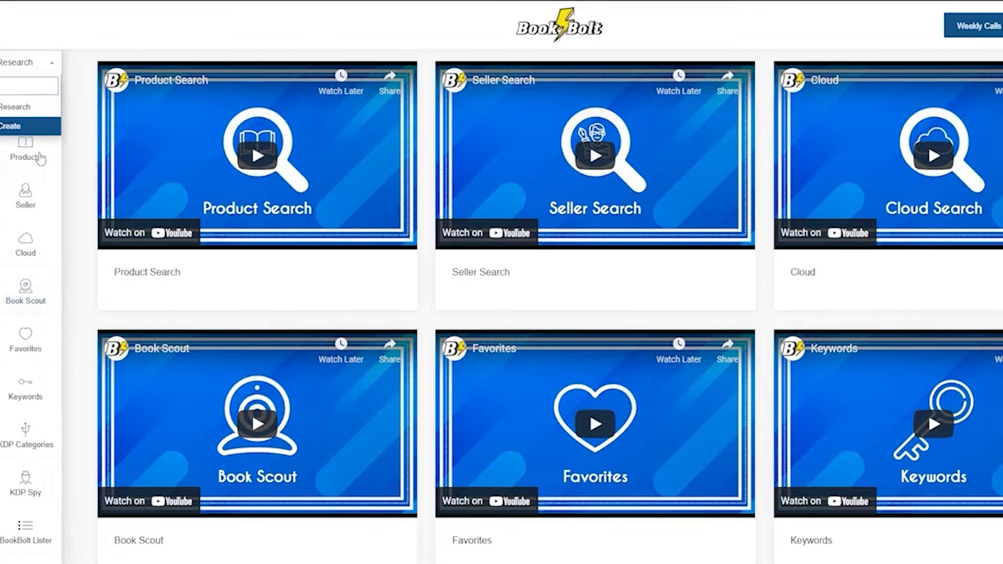
click(35, 126)
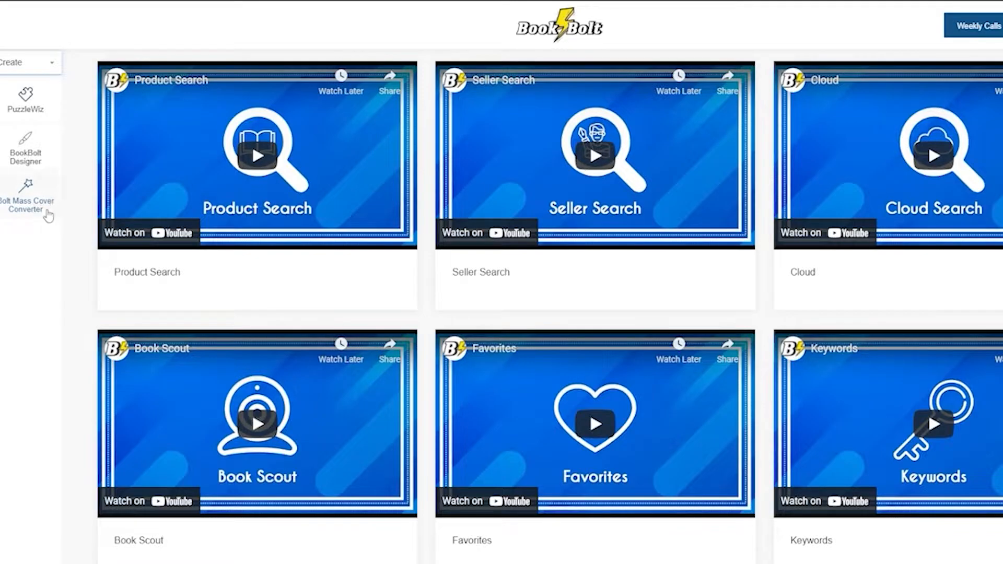
click(38, 167)
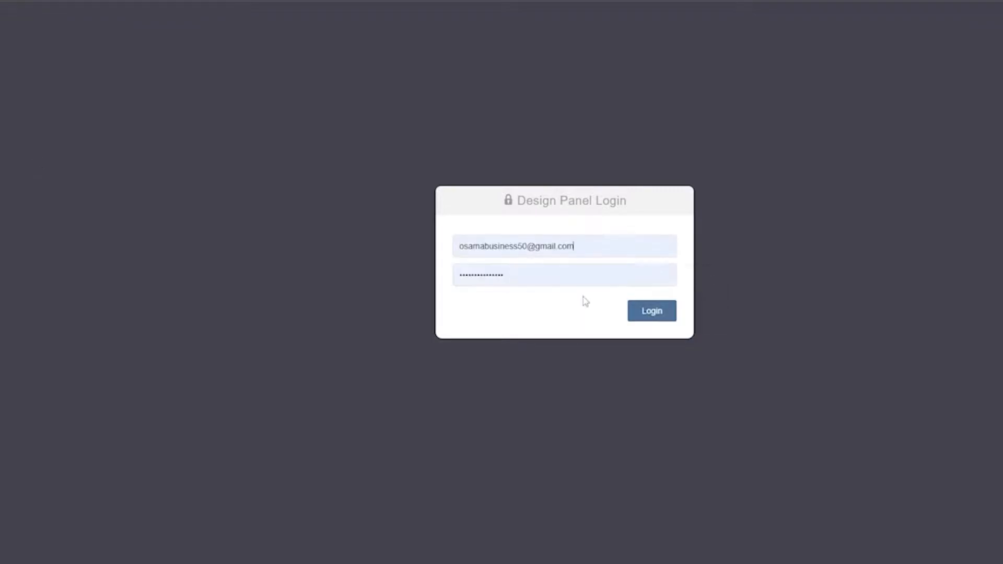
Step: Log in to the design panel and dismiss the lifetime upgrade offer permanently
click(654, 313)
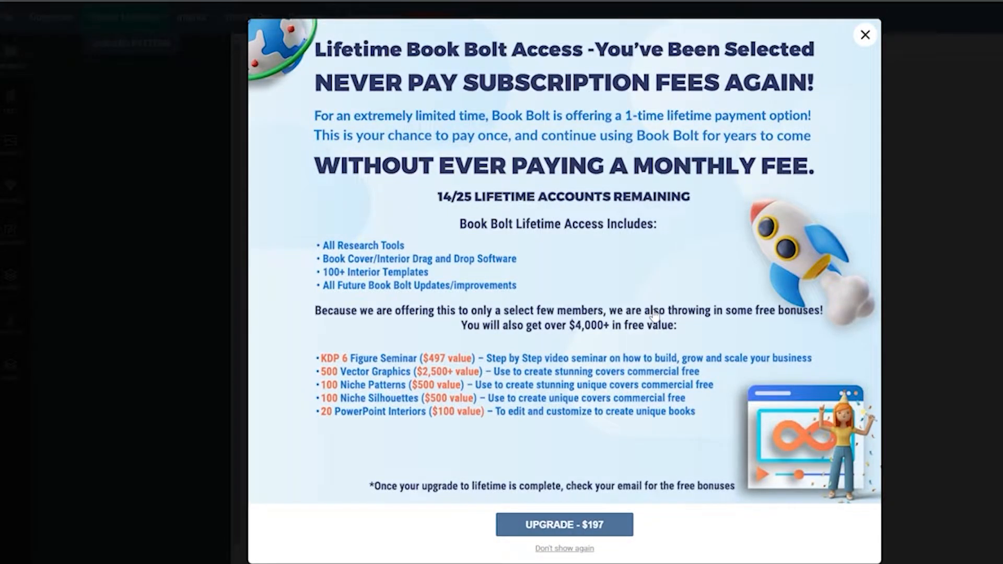
click(565, 548)
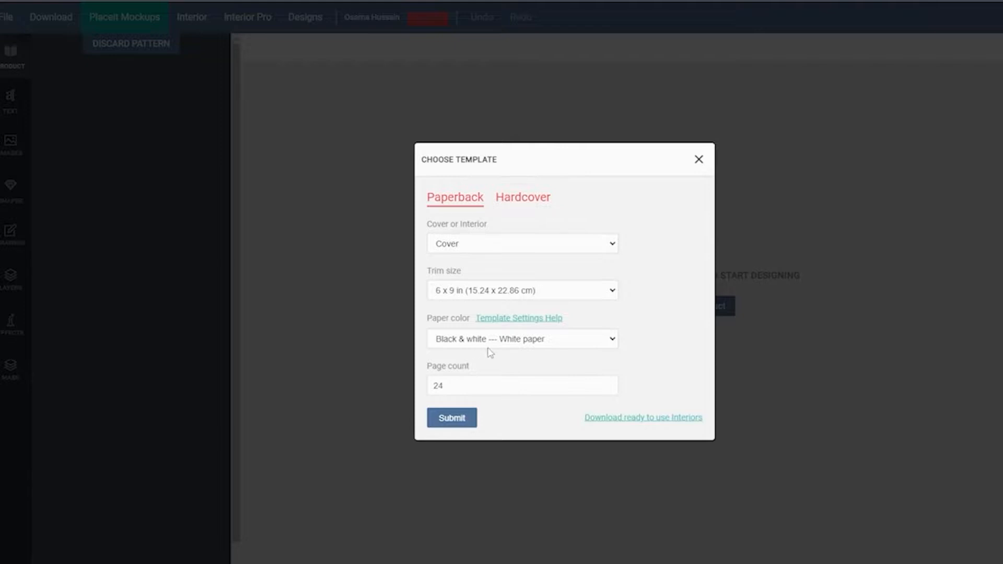
click(471, 390)
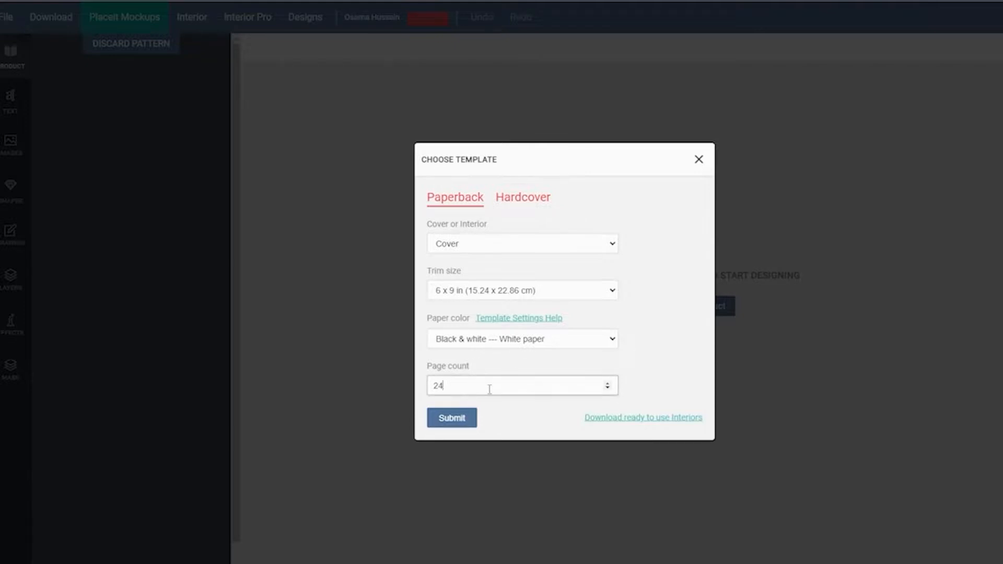
click(648, 351)
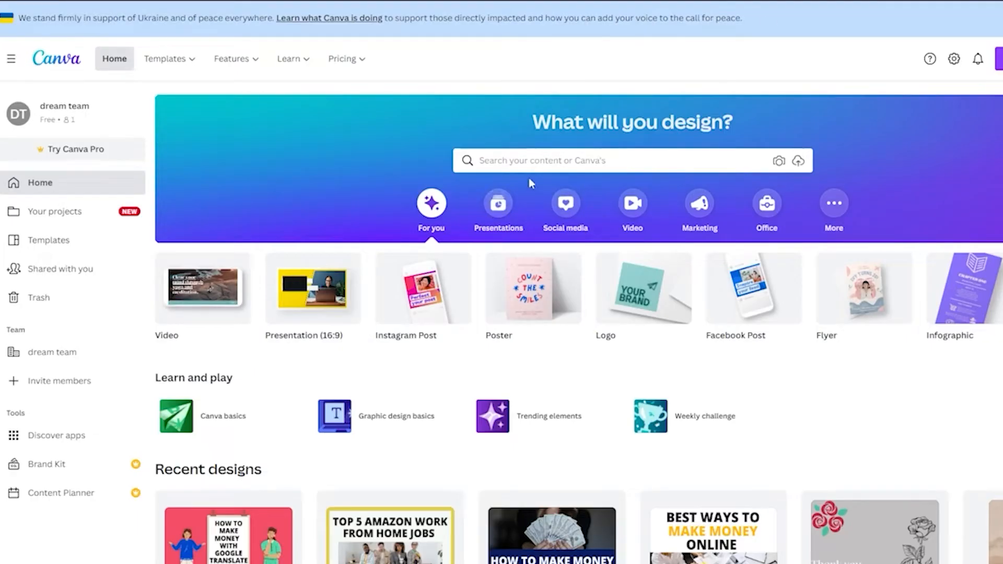
Step: Switch to Canva, search templates for "book", and open the Book Cover templates
click(532, 162)
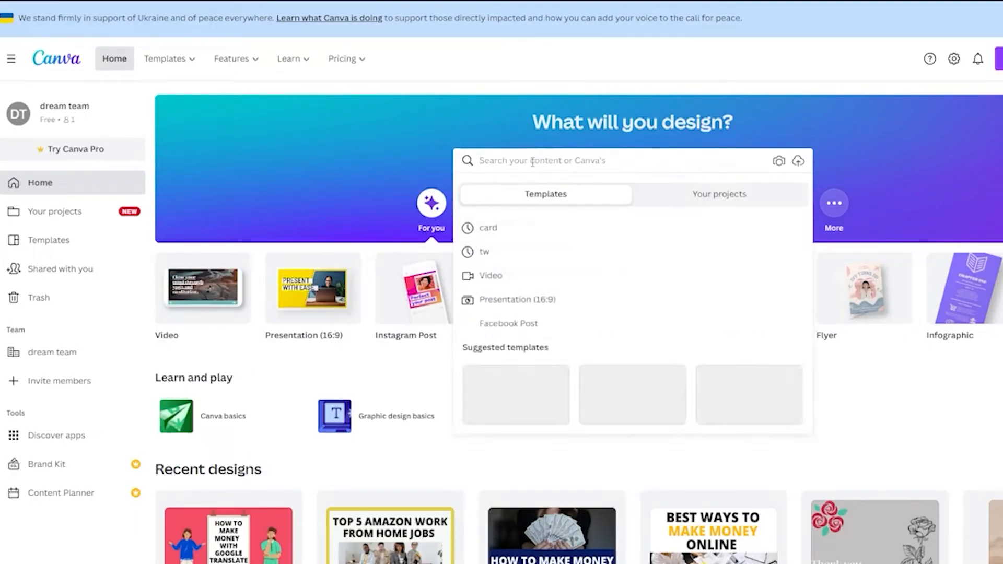
text(book)
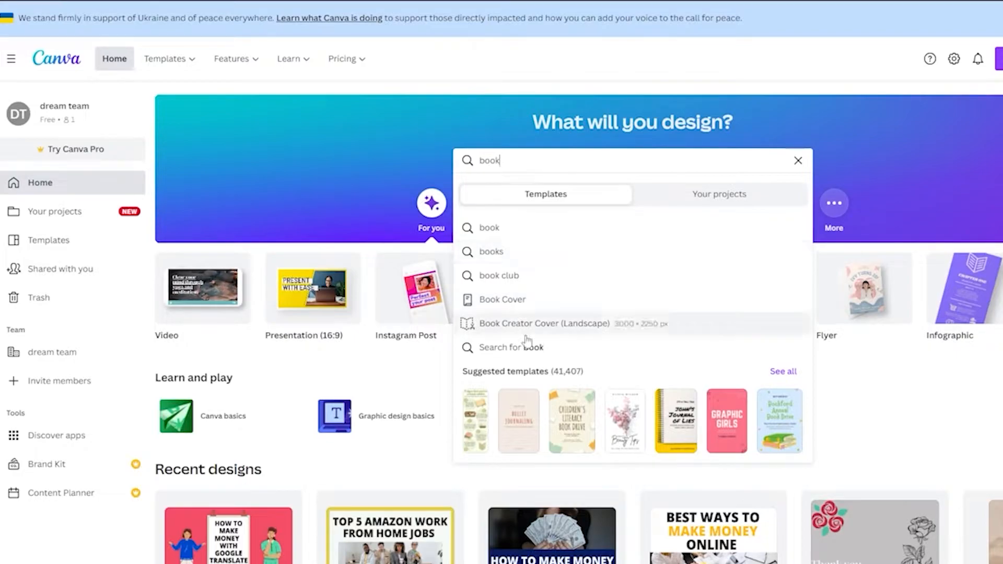
click(518, 313)
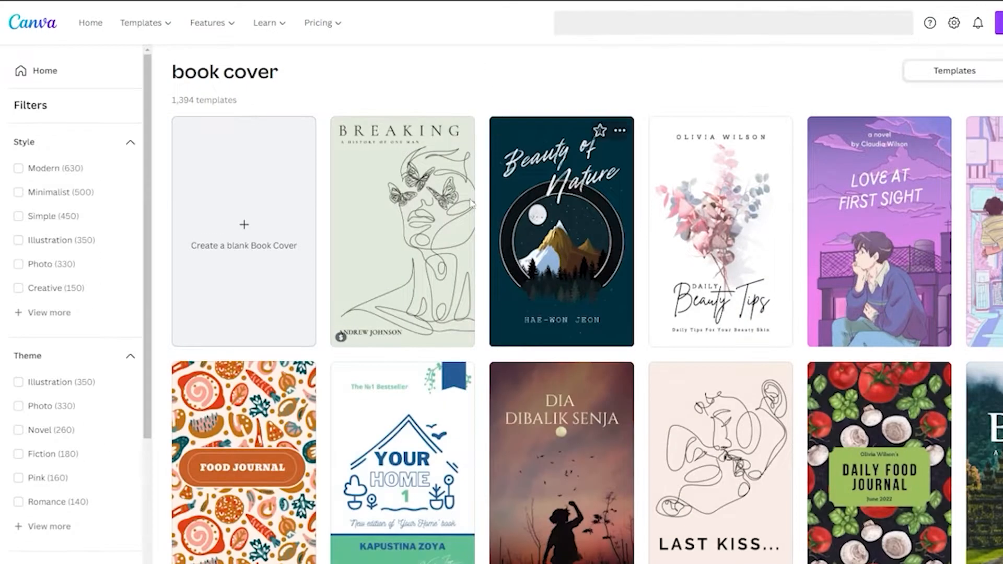
Step: Browse the book cover template results
scroll(434, 134, down, 2)
scroll(460, 172, up, 1)
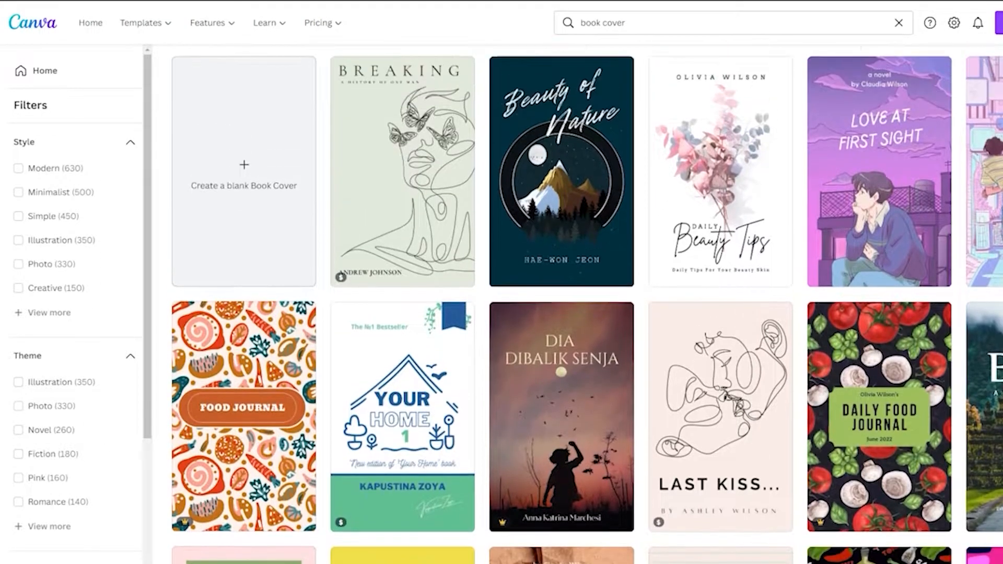
scroll(470, 182, down, 5)
scroll(478, 188, up, 6)
scroll(237, 183, down, 12)
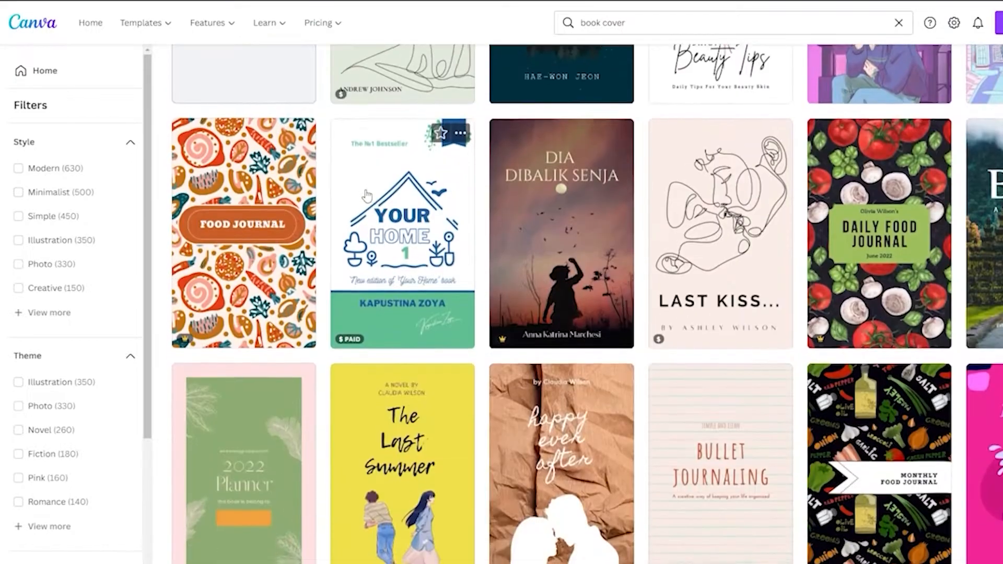
scroll(367, 195, down, 5)
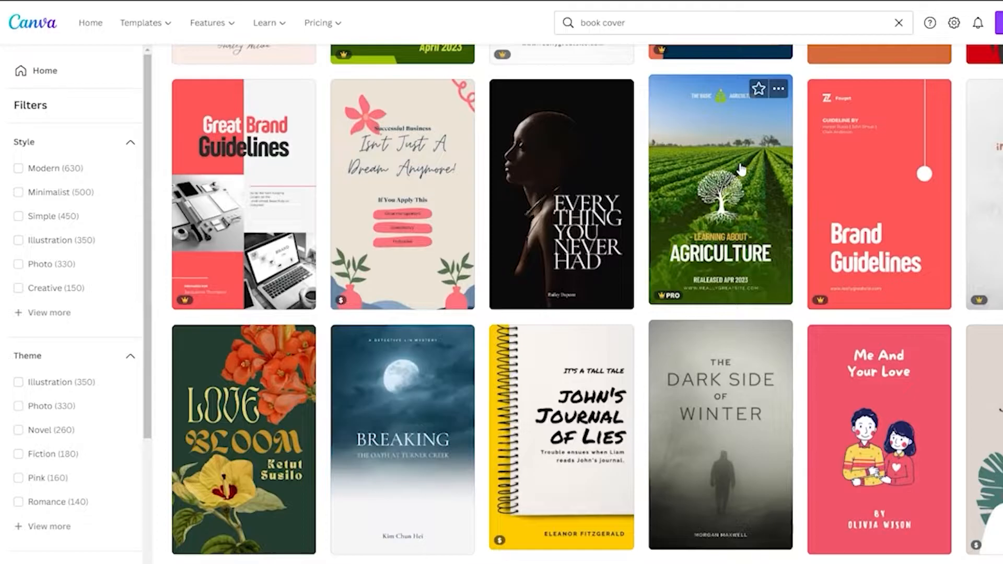
scroll(502, 257, down, 10)
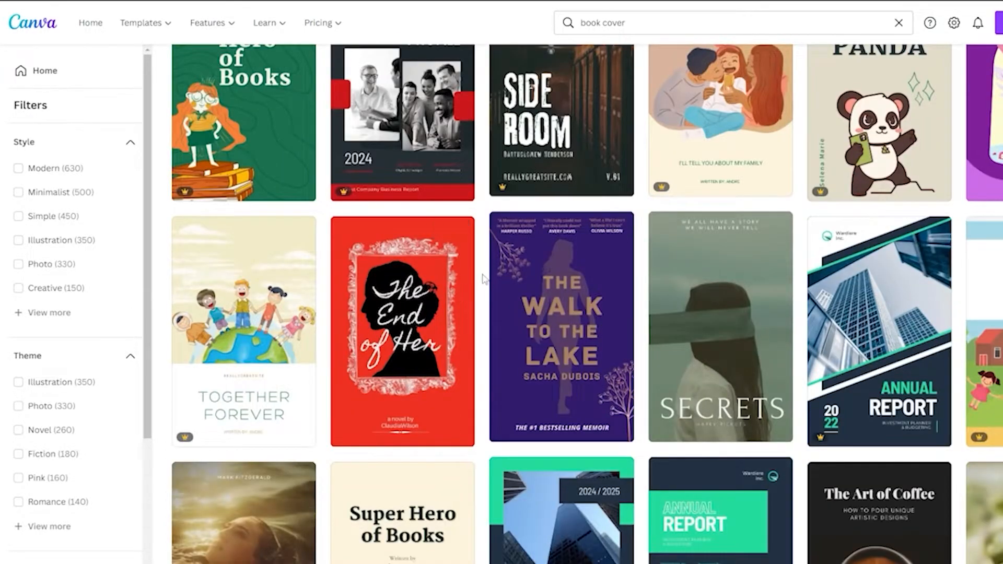
scroll(484, 280, down, 3)
scroll(366, 251, up, 15)
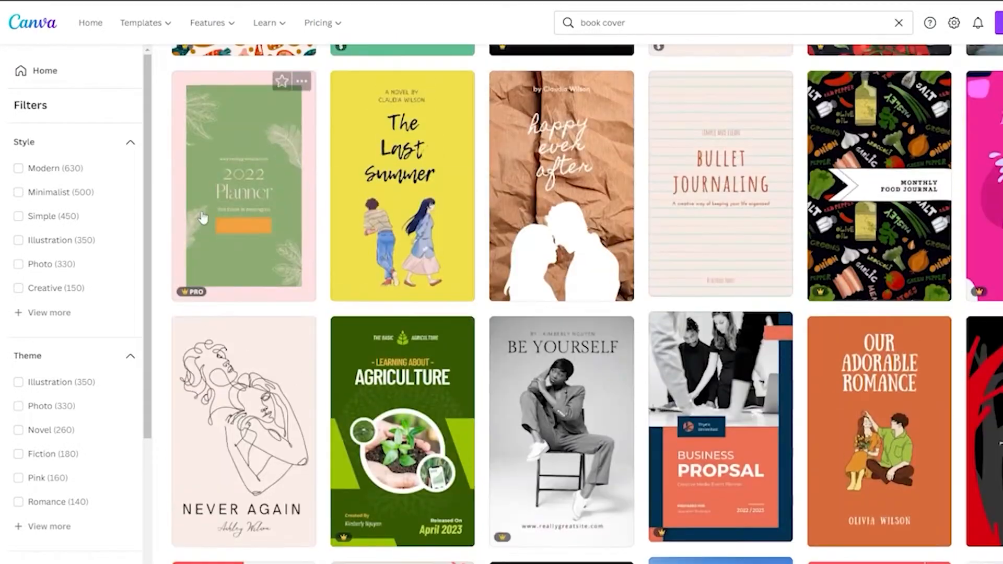
scroll(204, 218, up, 10)
Step: Create a blank book cover design
click(242, 216)
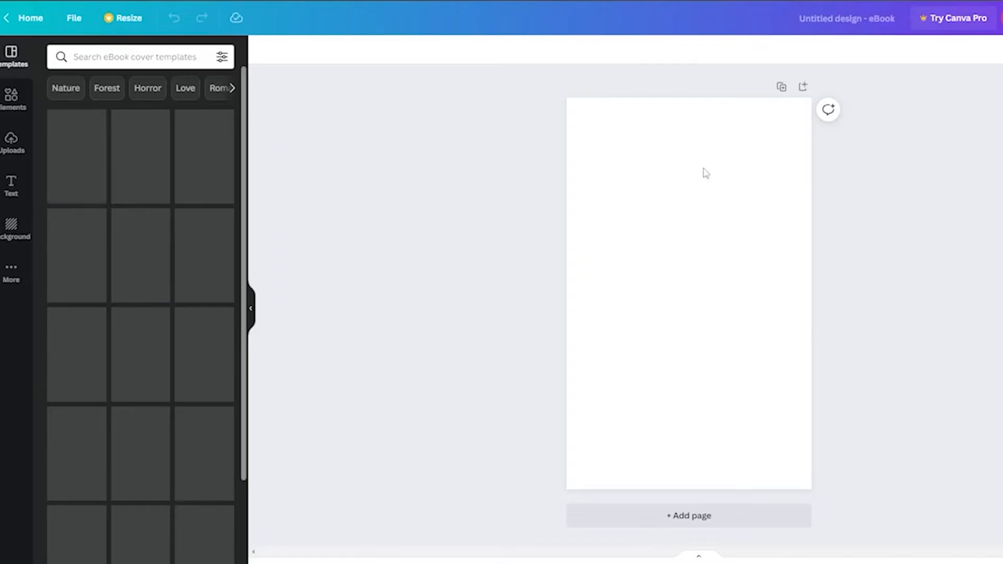
click(705, 173)
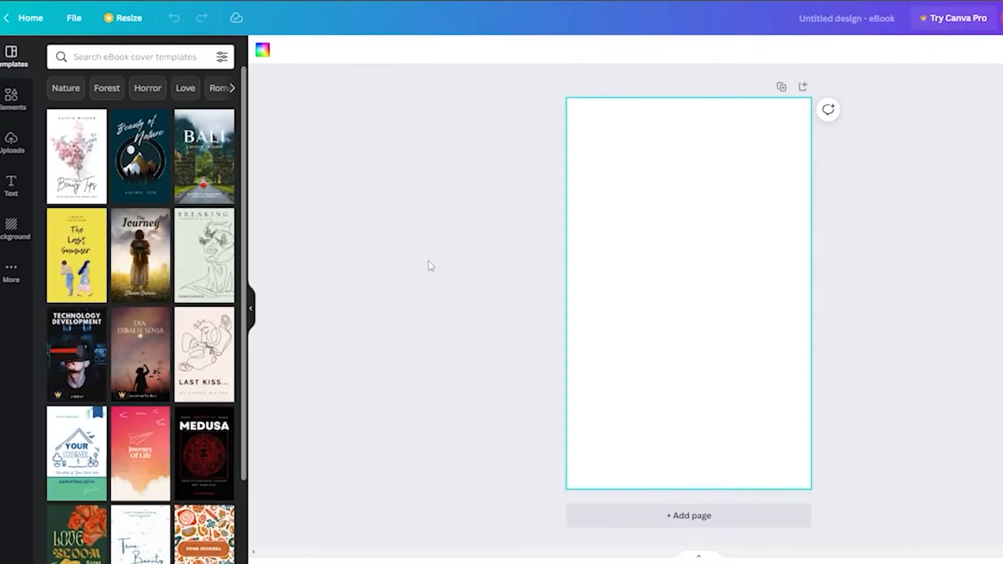
scroll(193, 295, down, 1)
scroll(192, 295, down, 1)
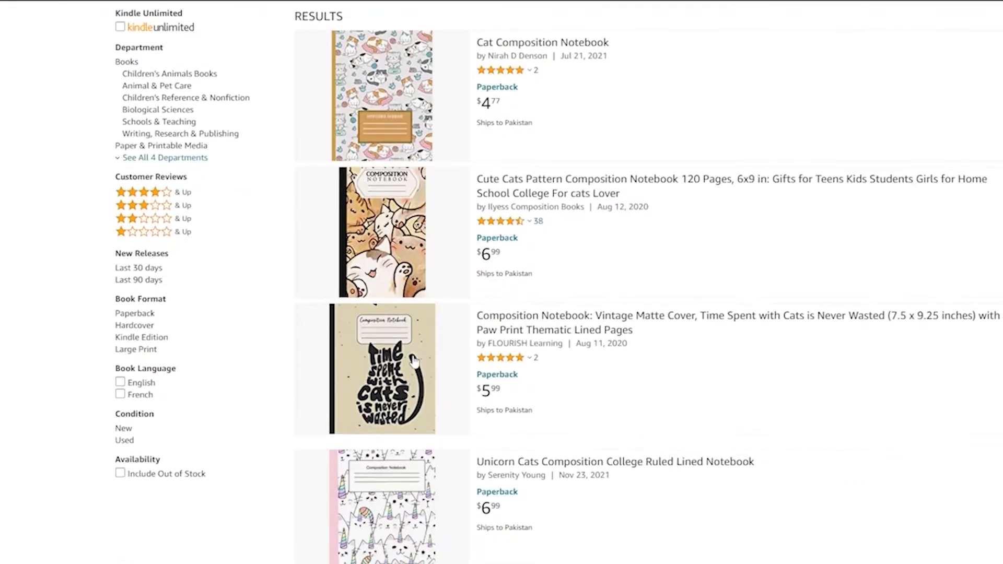
Step: Review cat composition notebooks on Amazon and search the cover templates for "cats"
scroll(452, 298, down, 5)
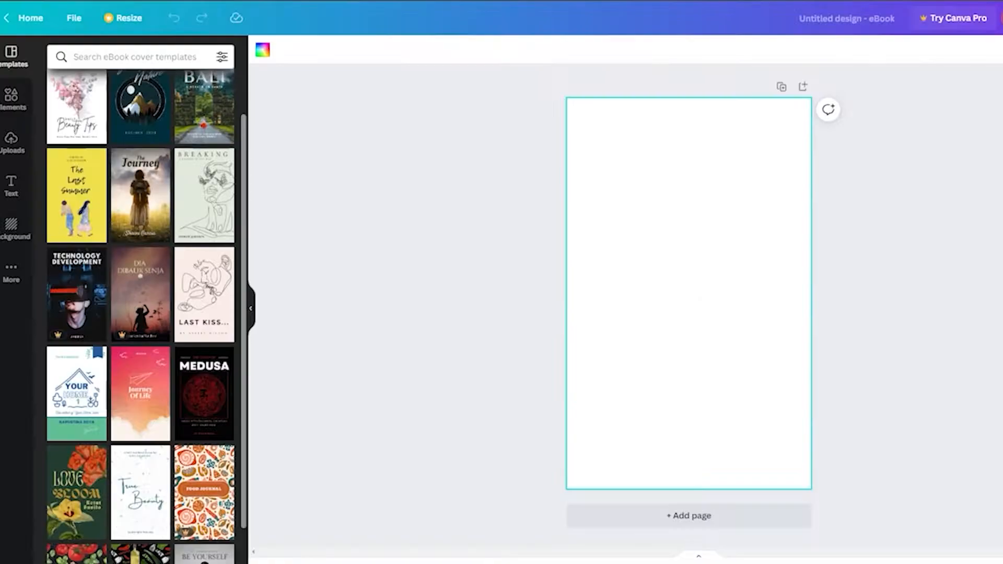
click(91, 66)
text(cats)
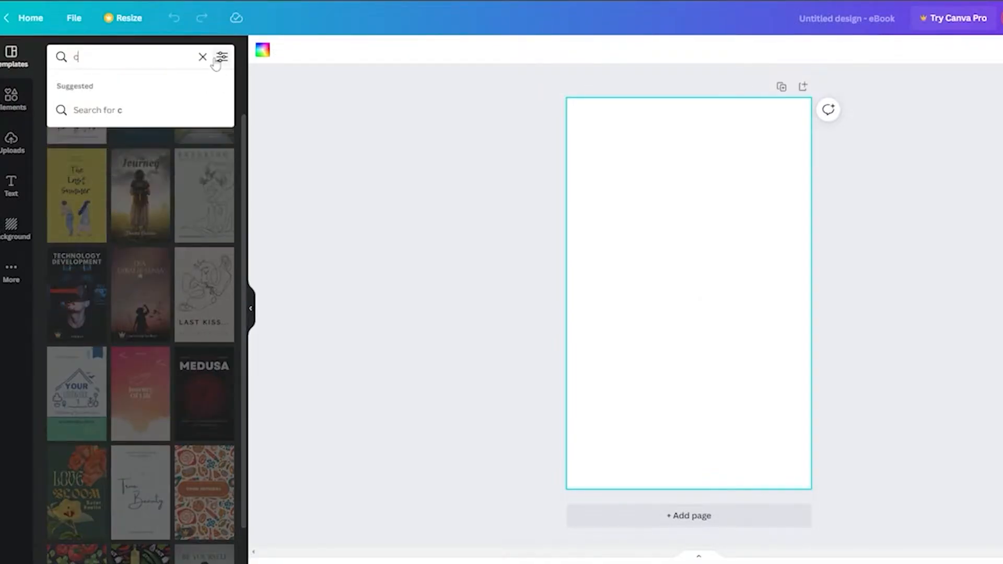
key(Return)
Step: Search the design elements for "cats"
click(11, 98)
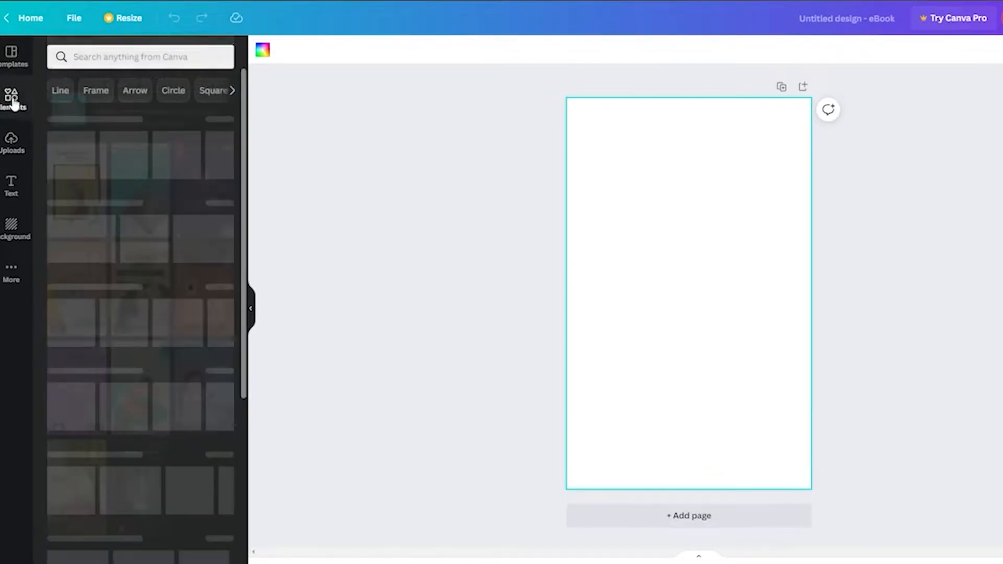
click(118, 55)
text(cats)
key(Return)
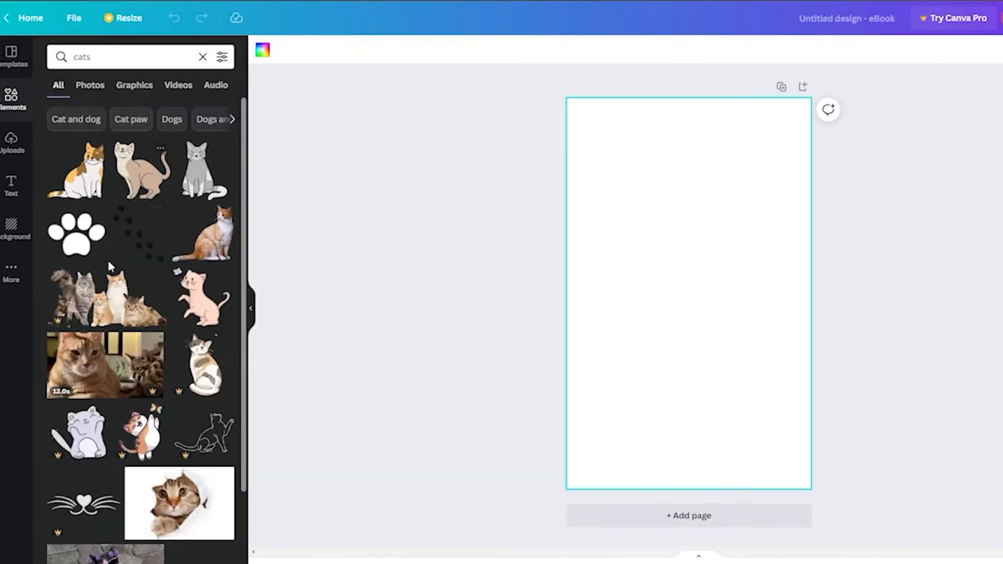
scroll(144, 363, down, 3)
scroll(144, 363, up, 3)
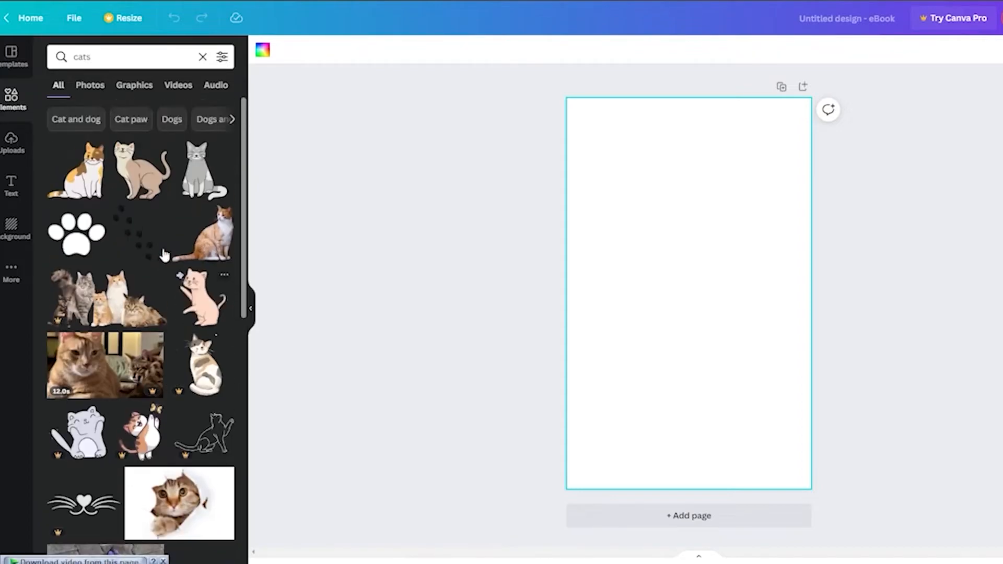
Step: Add the paw-print trail element and stretch it across the whole page
click(146, 256)
drag(590, 183, 587, 152)
drag(800, 410, 815, 517)
drag(725, 370, 715, 310)
drag(842, 418, 863, 512)
click(940, 332)
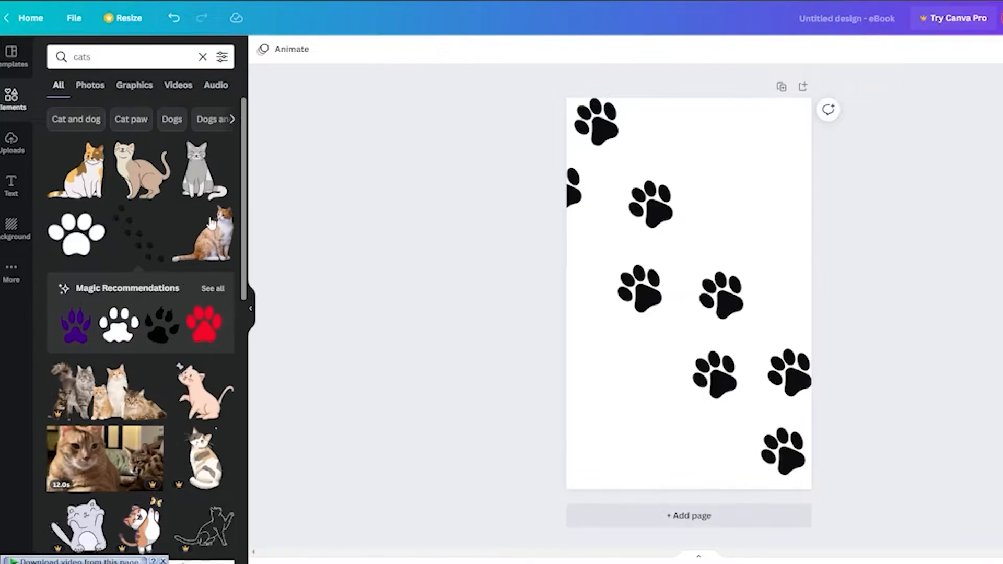
Step: Add the cat-head line drawing to the page's top-right corner
scroll(115, 209, down, 8)
drag(204, 389, 754, 160)
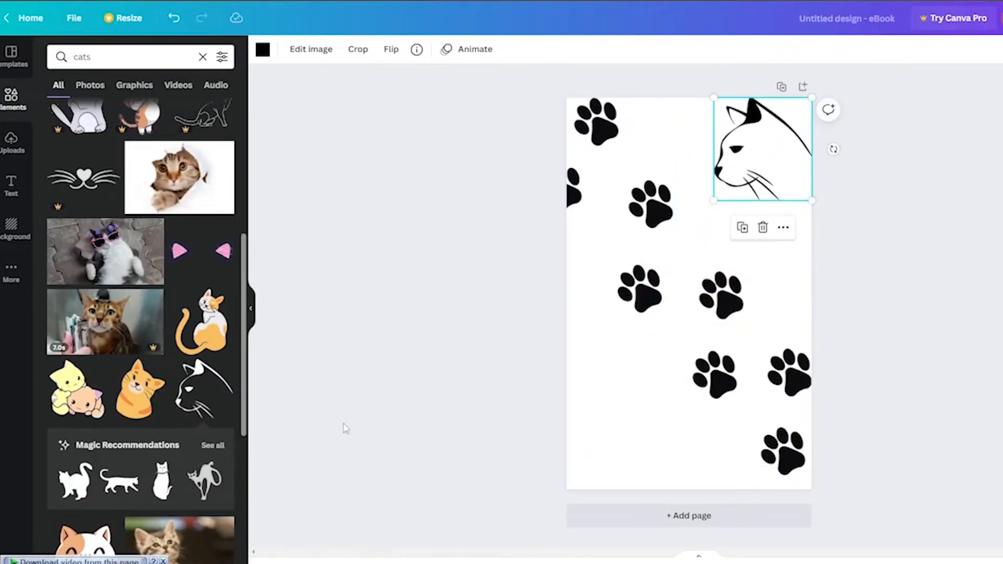
scroll(172, 418, down, 8)
scroll(172, 419, down, 1)
scroll(189, 284, up, 4)
scroll(190, 283, down, 6)
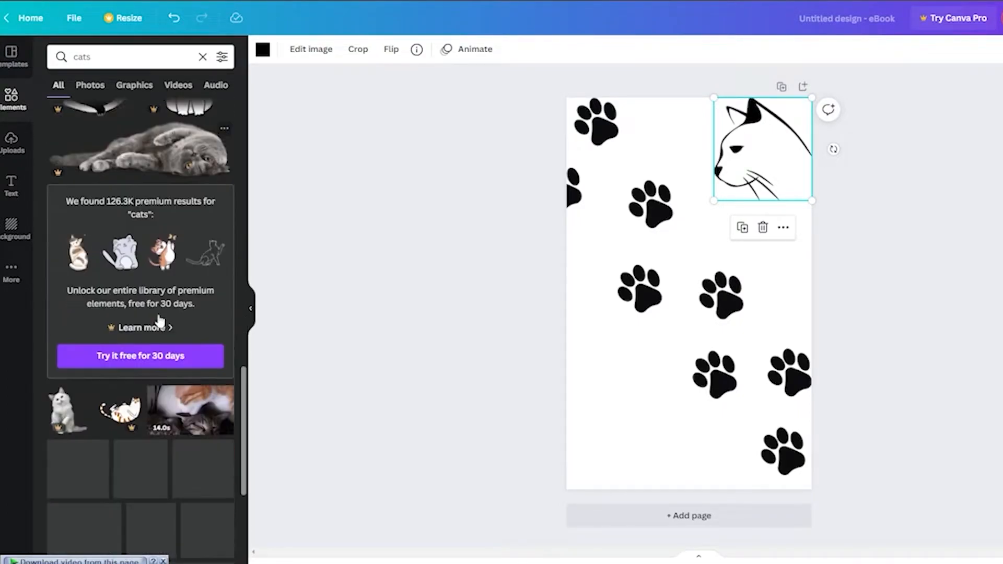
Step: Add the waving kawaii cat to the page's bottom-left corner
click(86, 302)
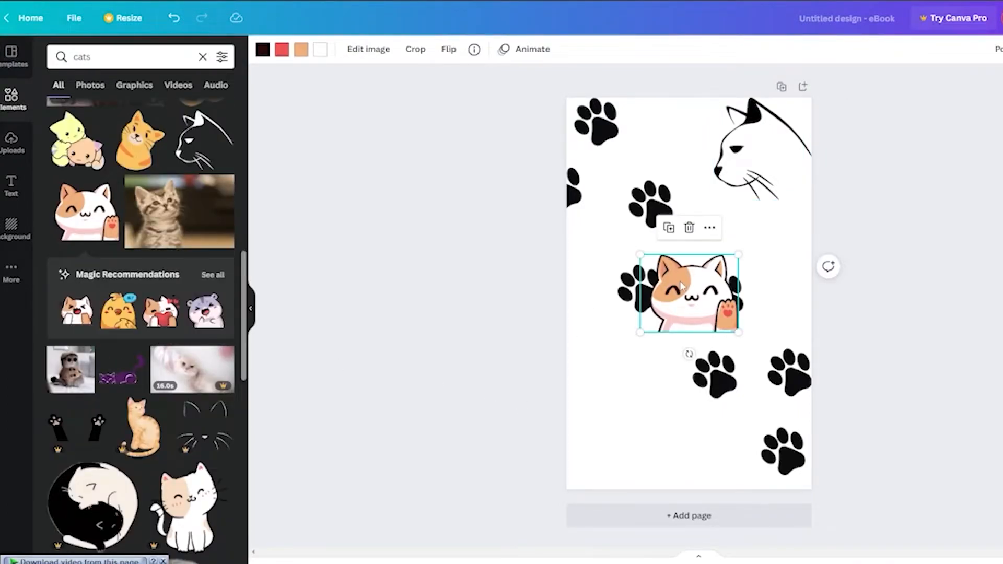
drag(682, 284, 599, 431)
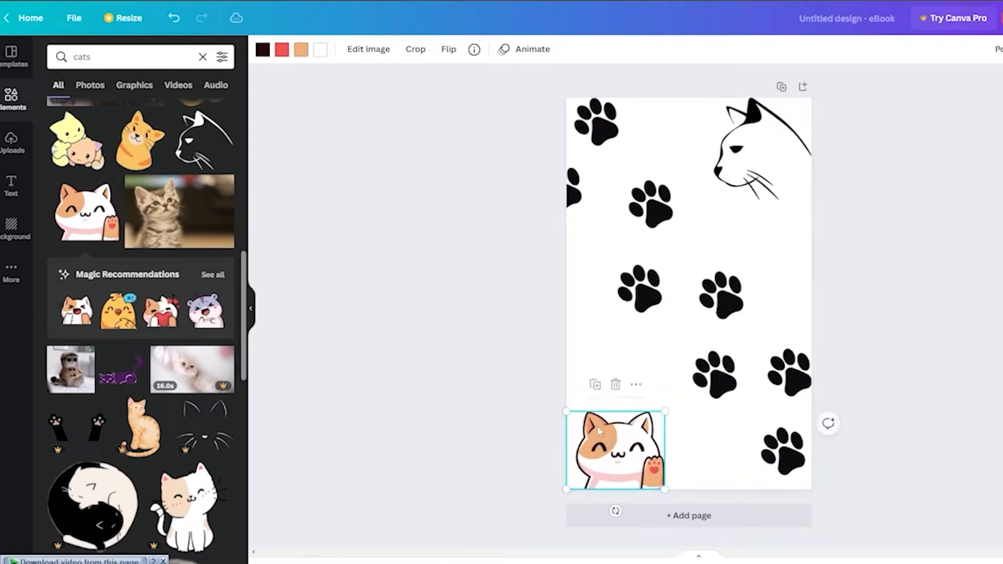
click(464, 330)
scroll(157, 240, up, 8)
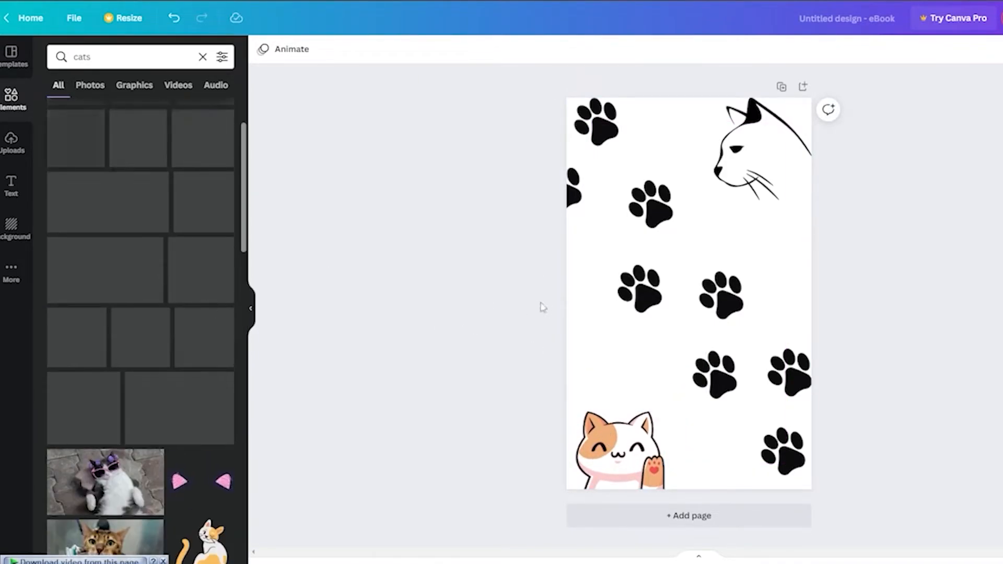
scroll(155, 268, up, 3)
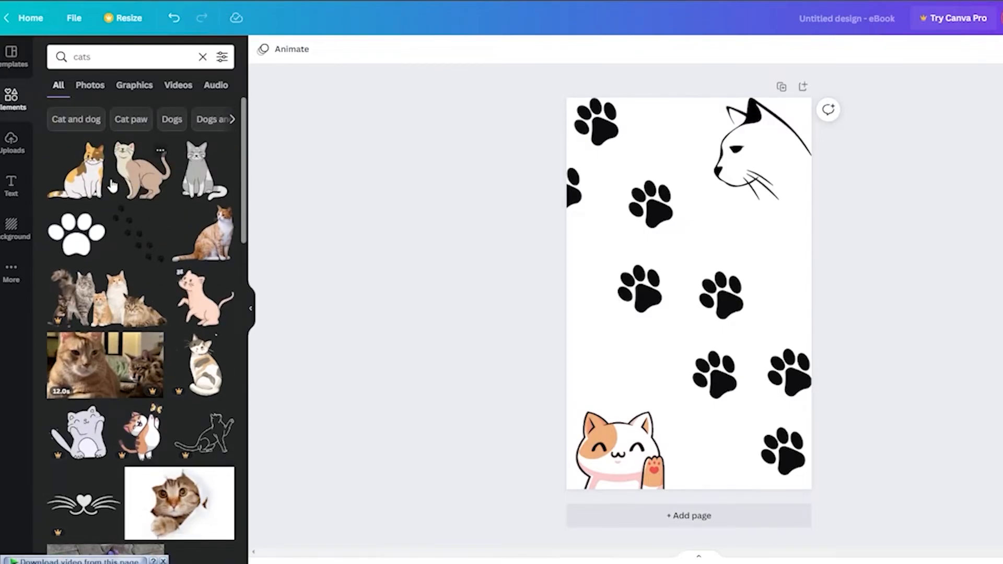
scroll(158, 211, down, 10)
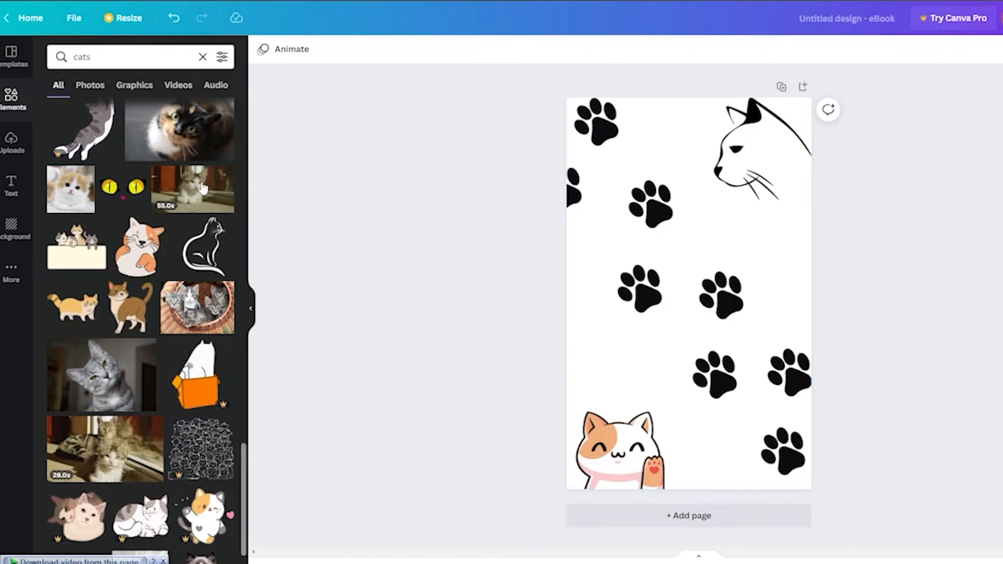
Step: Search elements for "square", add a square frame stretched into a wide rectangle, and color it red
click(20, 62)
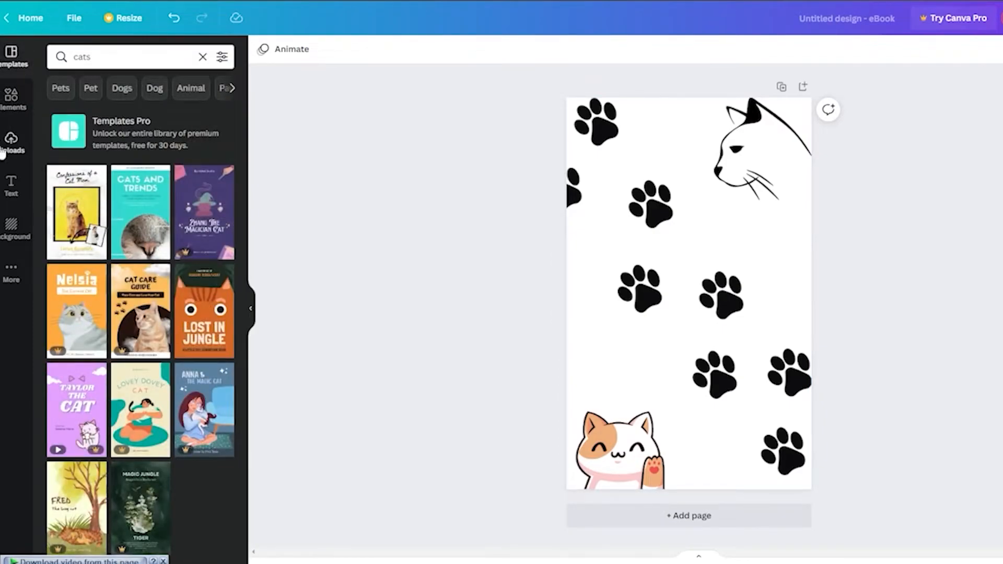
click(11, 98)
double_click(108, 49)
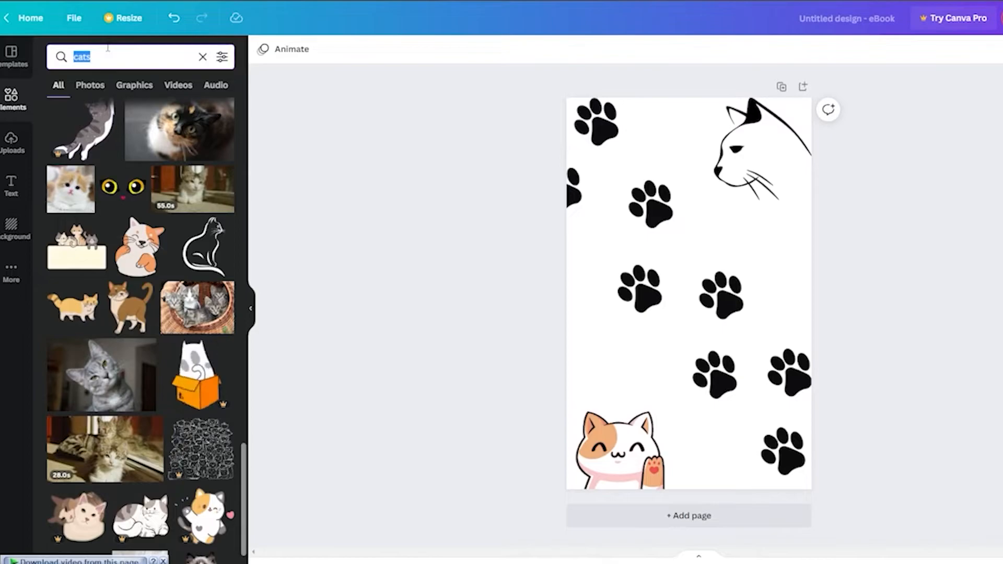
text(square)
key(Return)
click(141, 168)
drag(703, 282, 777, 231)
drag(685, 290, 687, 245)
drag(709, 214, 692, 261)
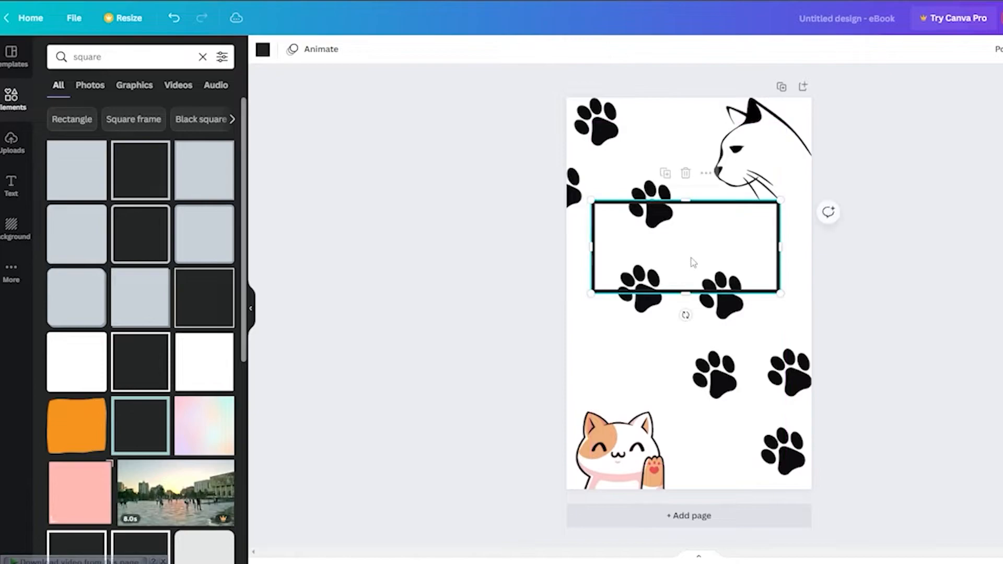
click(262, 50)
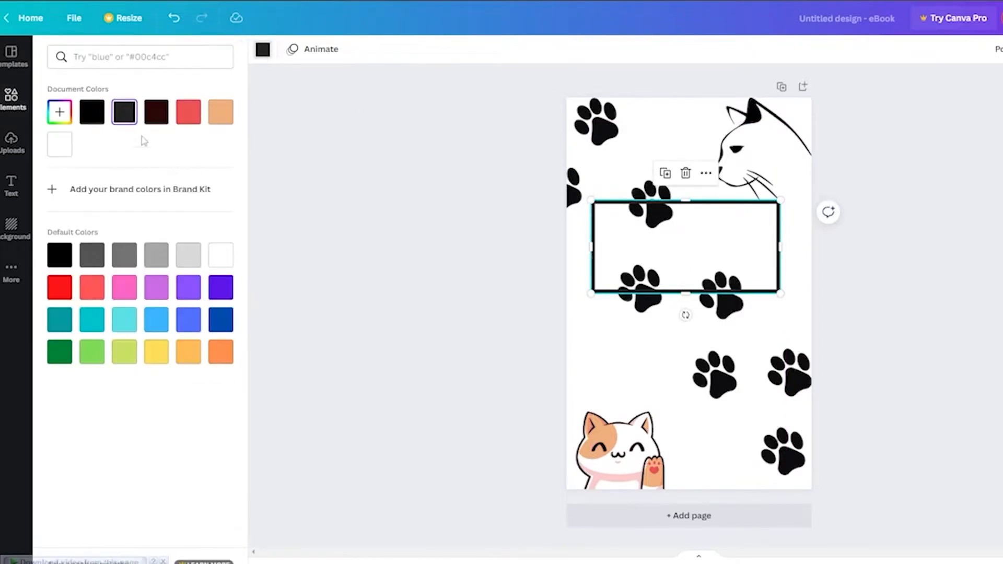
click(190, 120)
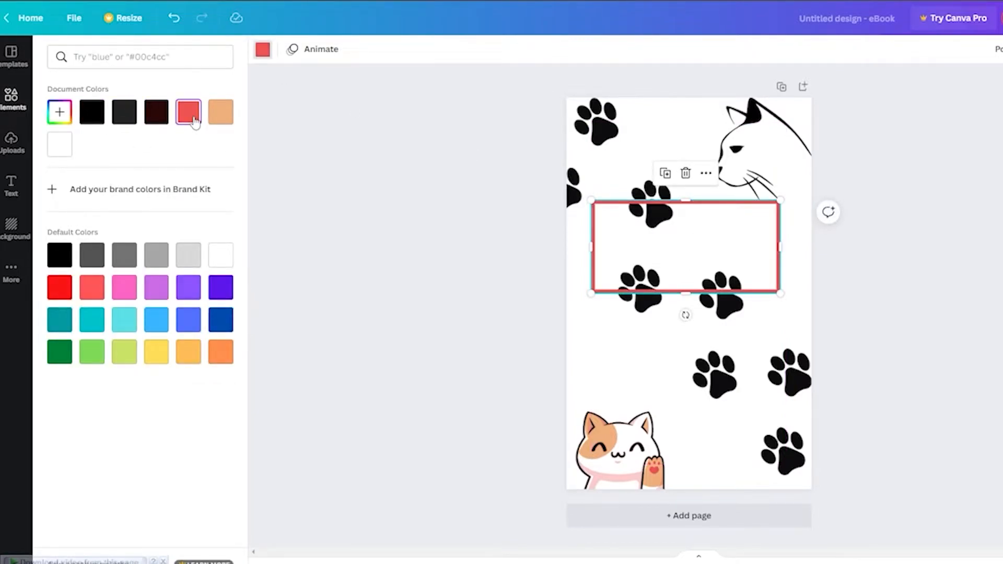
click(308, 240)
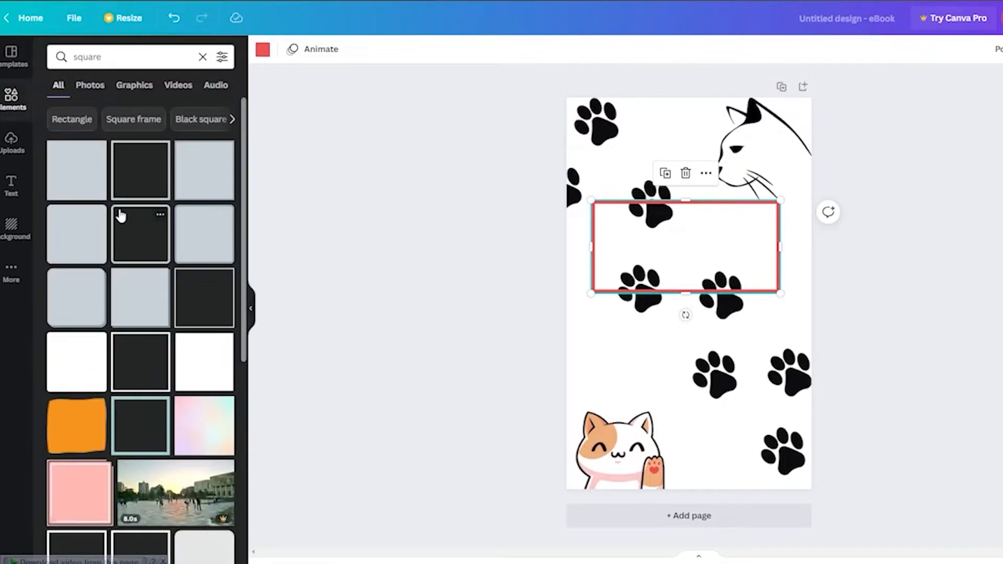
Step: Try out orange, outlined and white square elements and delete them along with the frame
scroll(124, 174, down, 3)
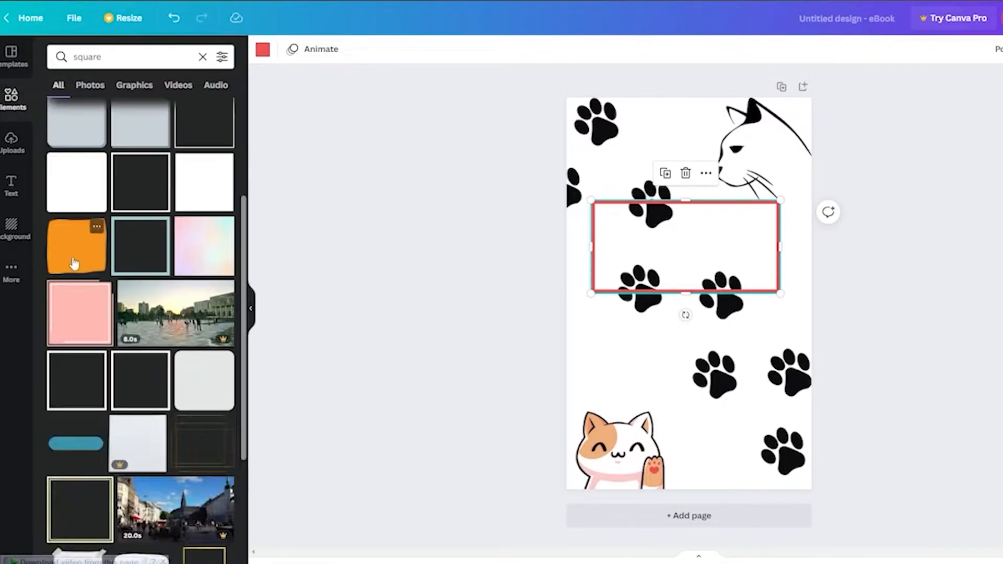
click(74, 256)
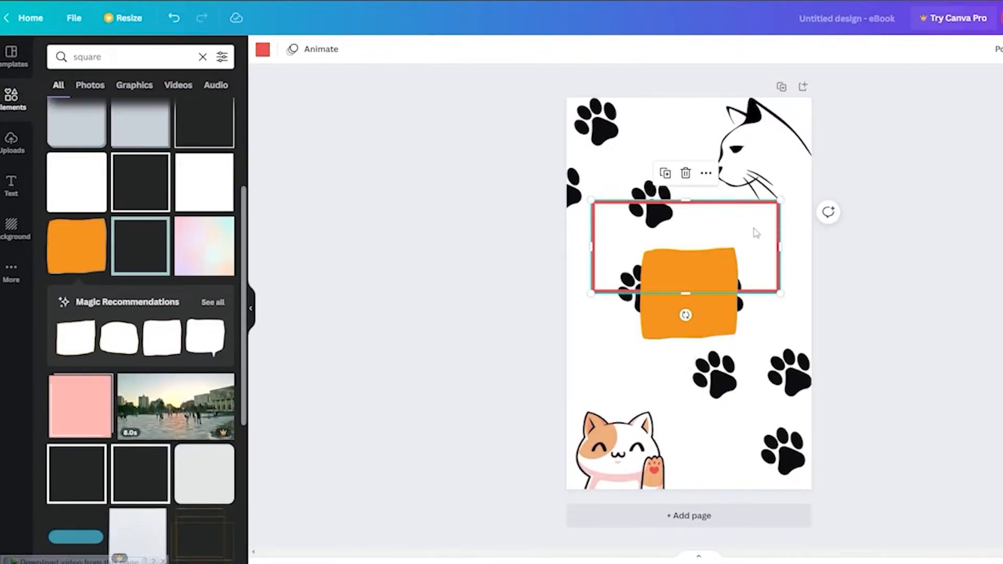
drag(723, 280, 660, 249)
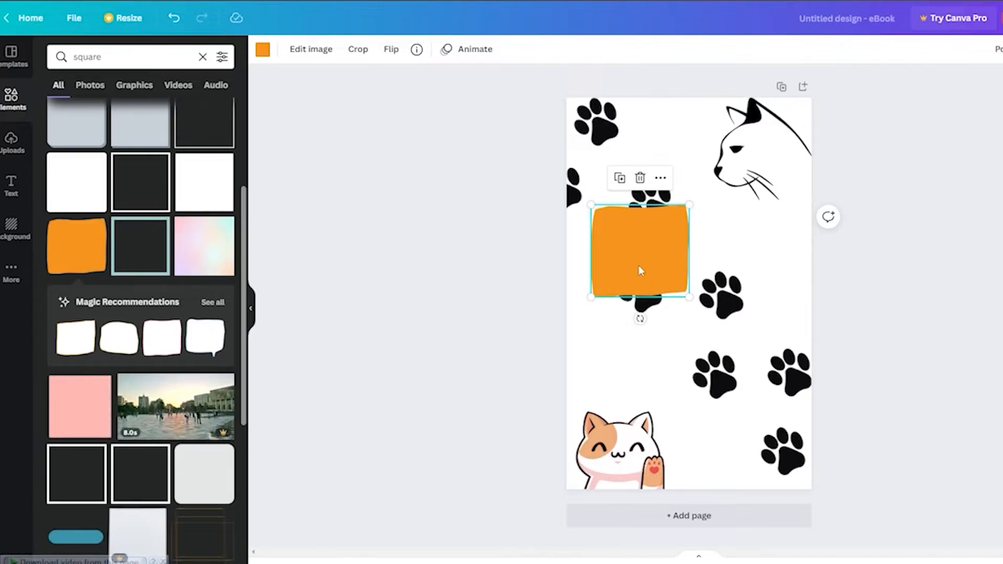
key(Delete)
click(140, 246)
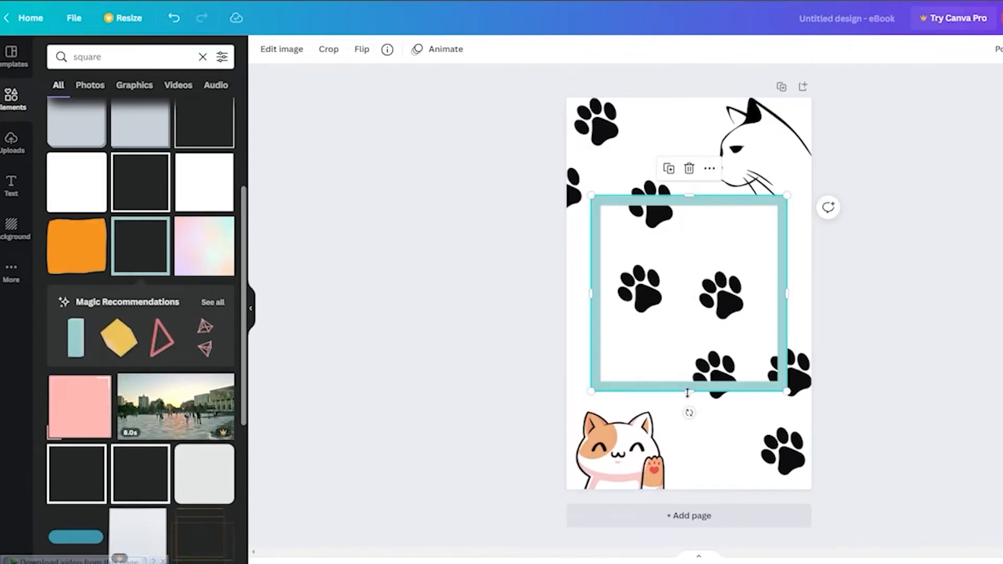
key(Delete)
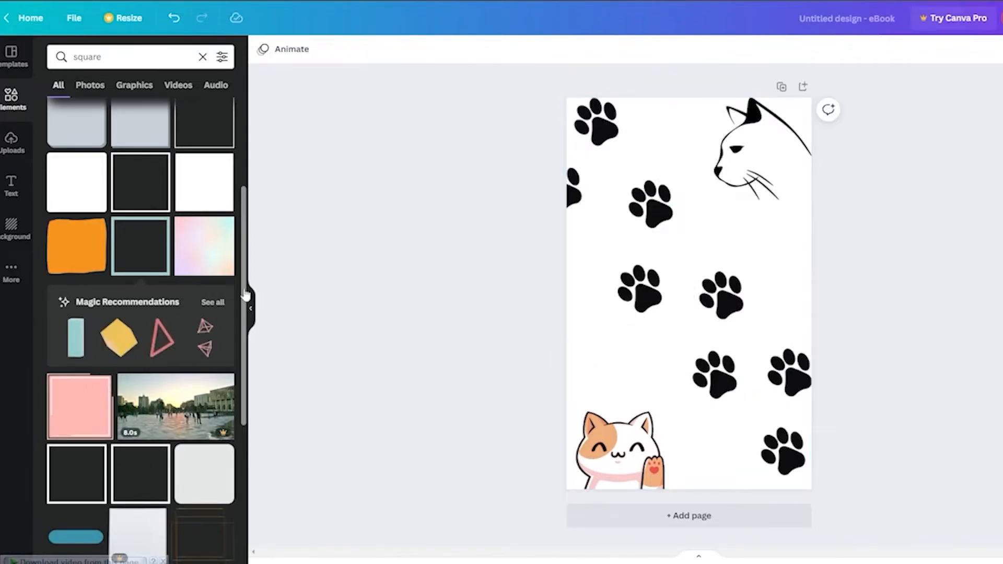
click(82, 316)
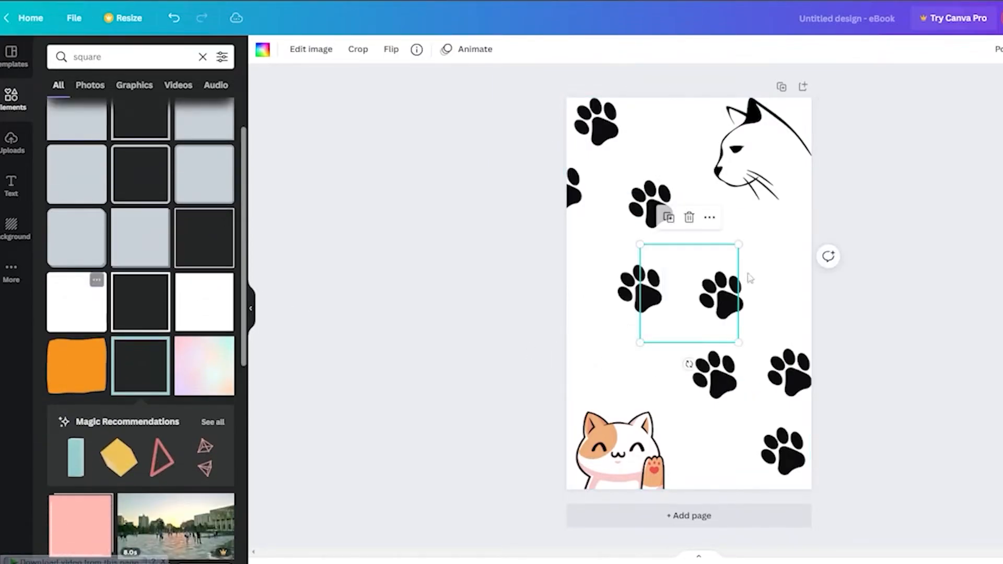
key(Delete)
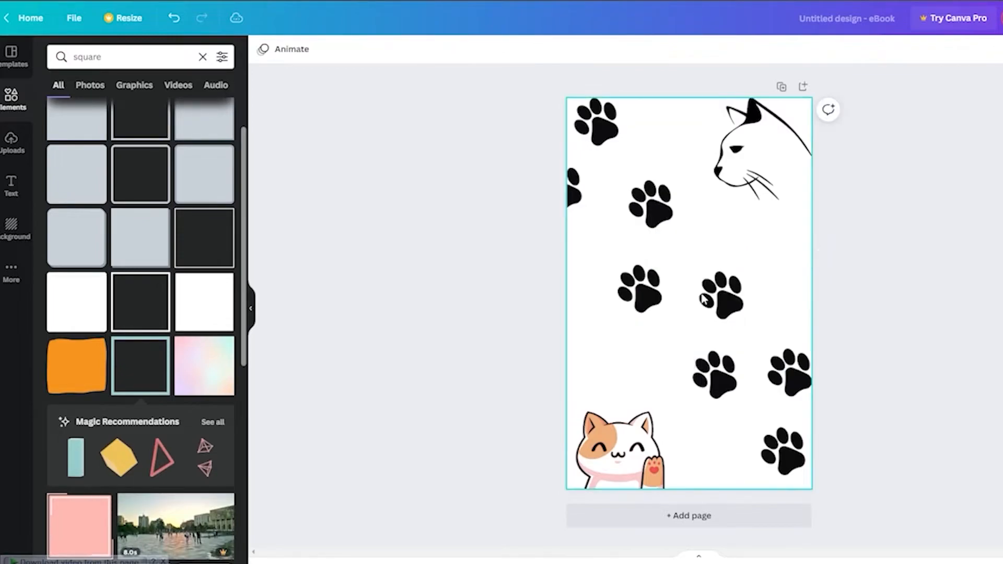
Step: Add a square frame, stretch it into a wide rectangle below the cat head, and color it red
click(139, 230)
drag(691, 298, 683, 265)
drag(617, 259, 592, 260)
drag(739, 261, 786, 262)
drag(694, 318, 694, 291)
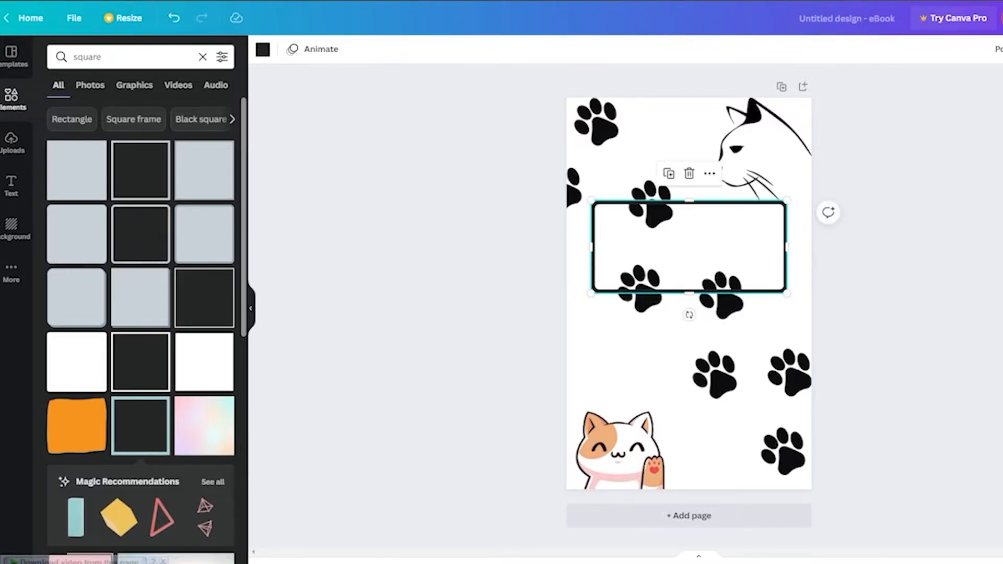
click(262, 50)
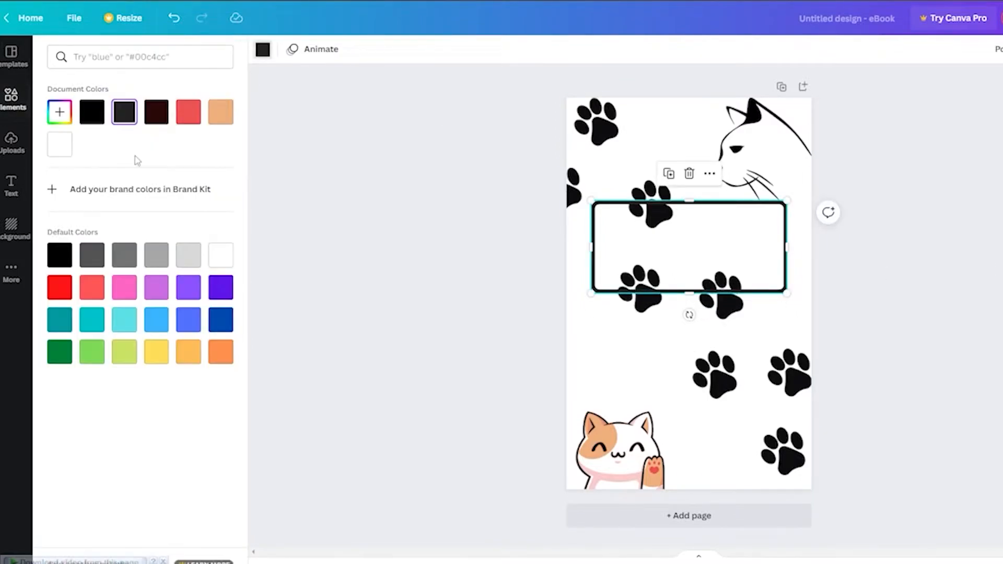
click(180, 119)
click(667, 270)
Step: Search the elements for "rectangle" and browse the results
click(116, 61)
text(rectangle)
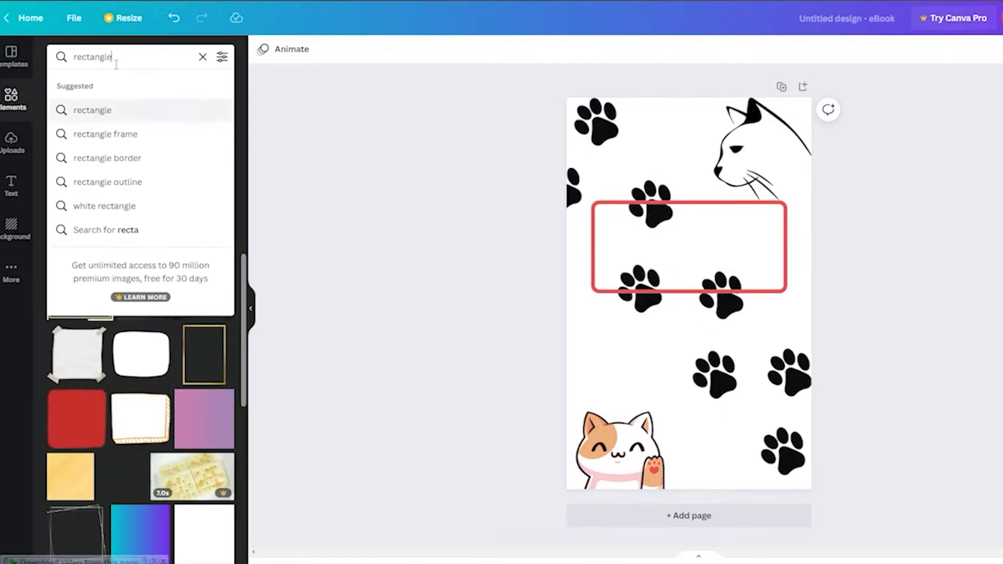
key(Down)
key(Up)
key(Return)
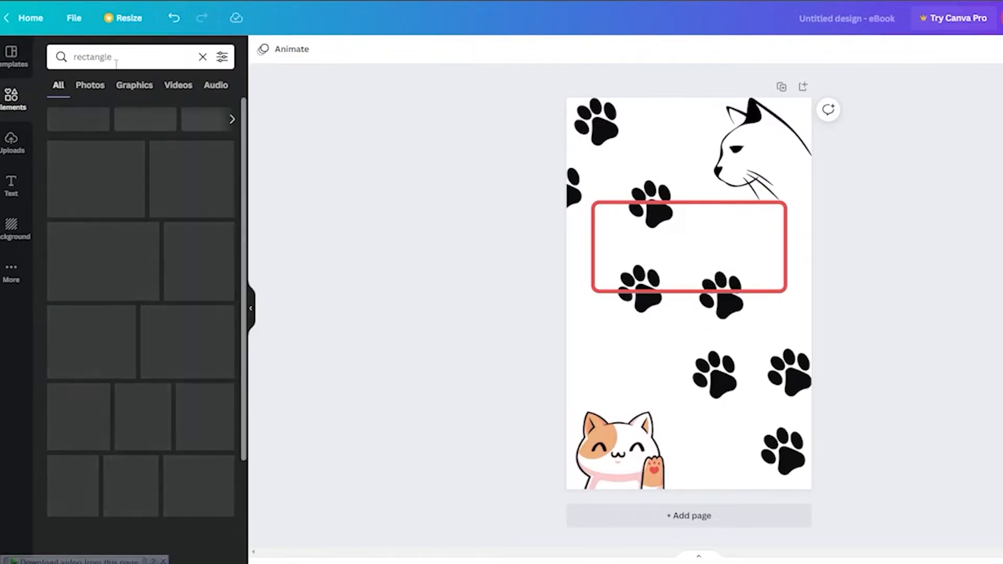
scroll(123, 283, down, 7)
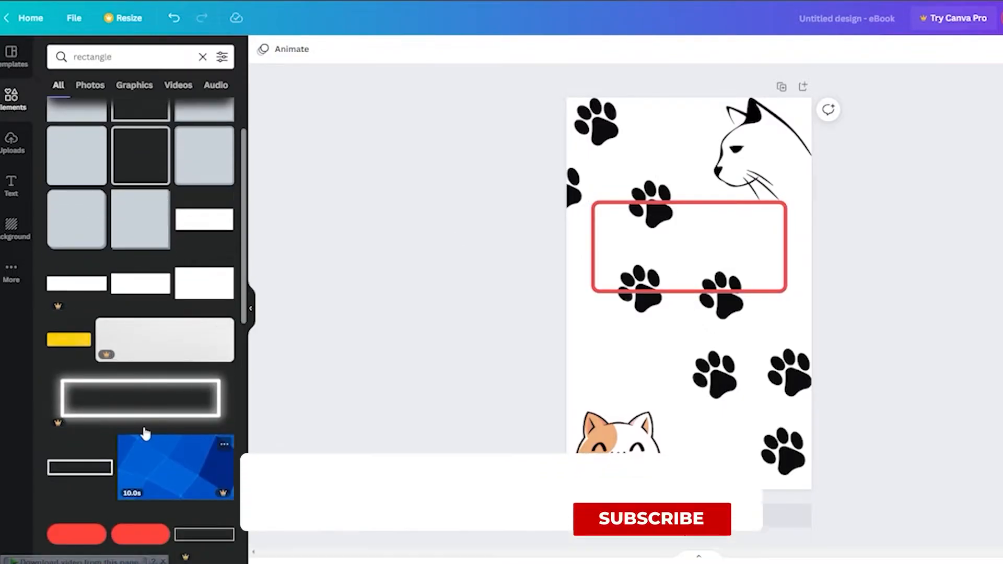
click(140, 328)
drag(696, 294, 650, 214)
key(Delete)
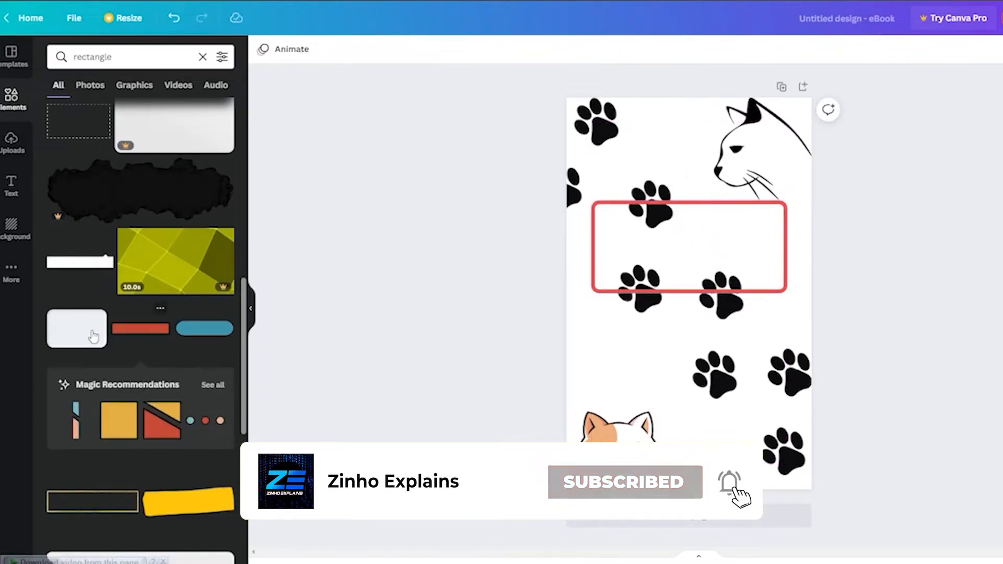
Step: Add a light gray rounded rectangle over the red frame, delete the red frame, and fit the rectangle in its place
click(86, 330)
drag(681, 290, 721, 248)
click(741, 228)
key(Delete)
mouse_move(688, 316)
mouse_down()
mouse_move(689, 291)
mouse_move(696, 322)
mouse_up()
mouse_move(709, 271)
mouse_down()
mouse_move(710, 241)
mouse_move(709, 259)
mouse_up()
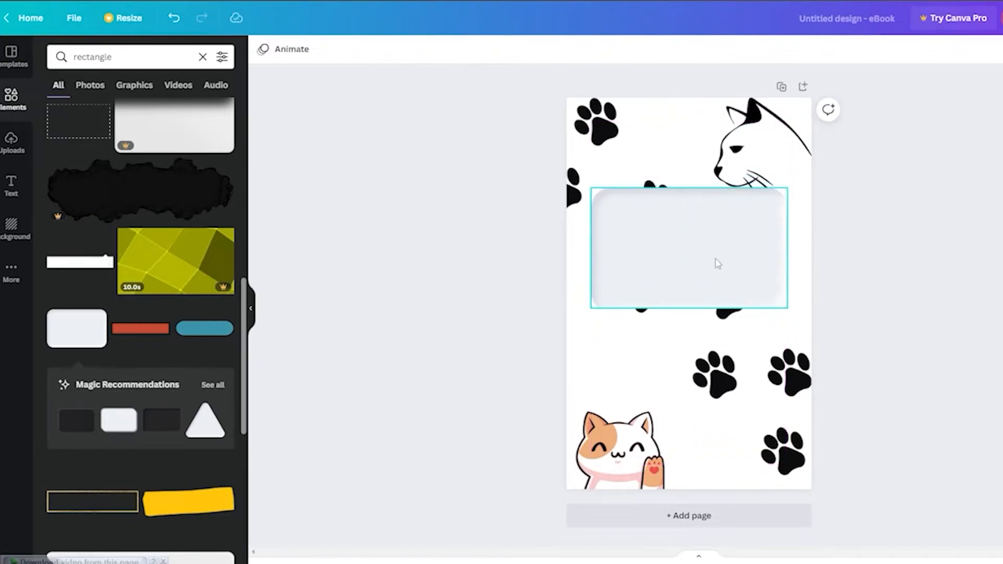
Step: Lower the gray rectangle's transparency so the paw prints show through
click(1002, 49)
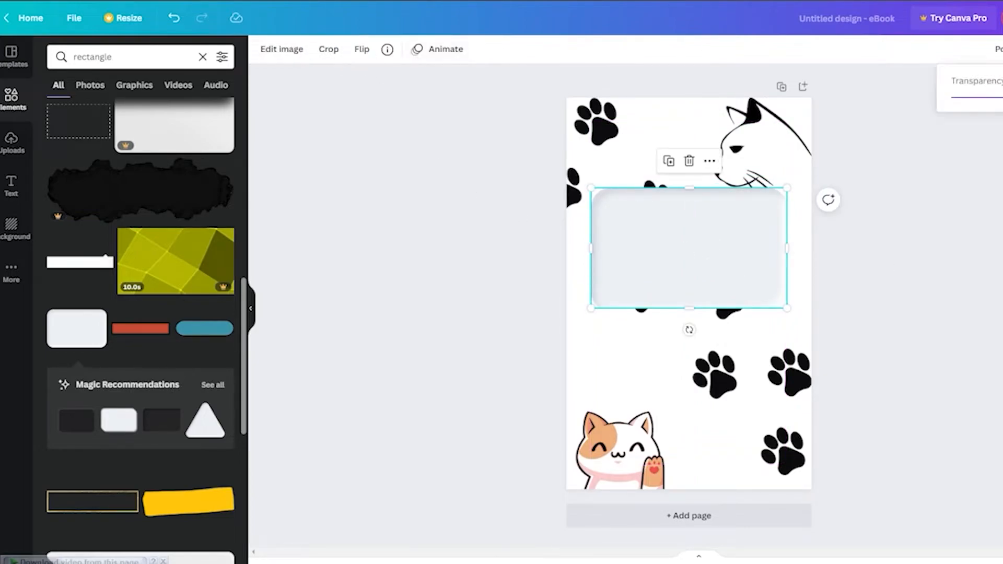
drag(1002, 98, 1002, 97)
click(951, 298)
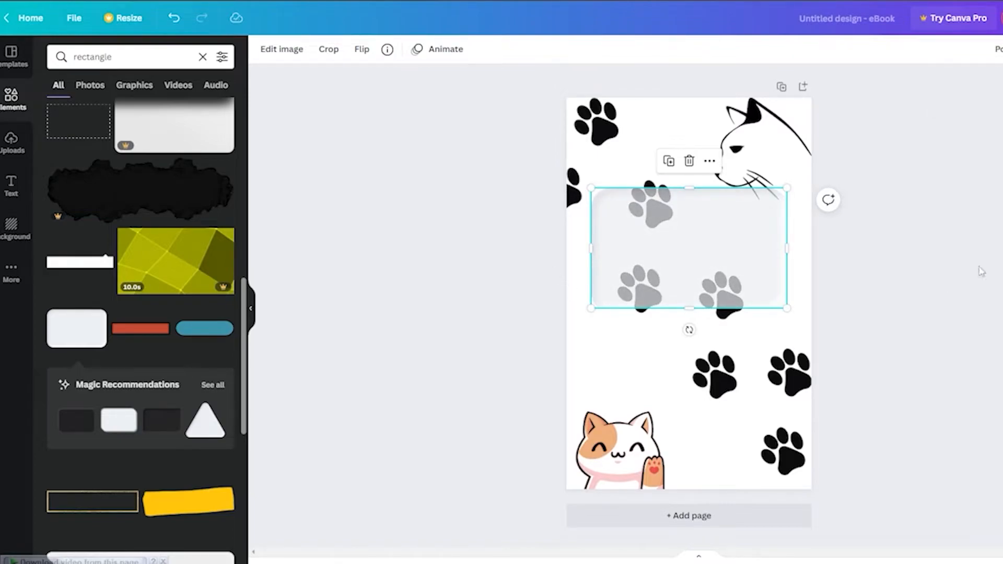
click(793, 286)
Step: Add a straight line inside the rectangle and duplicate it
click(121, 57)
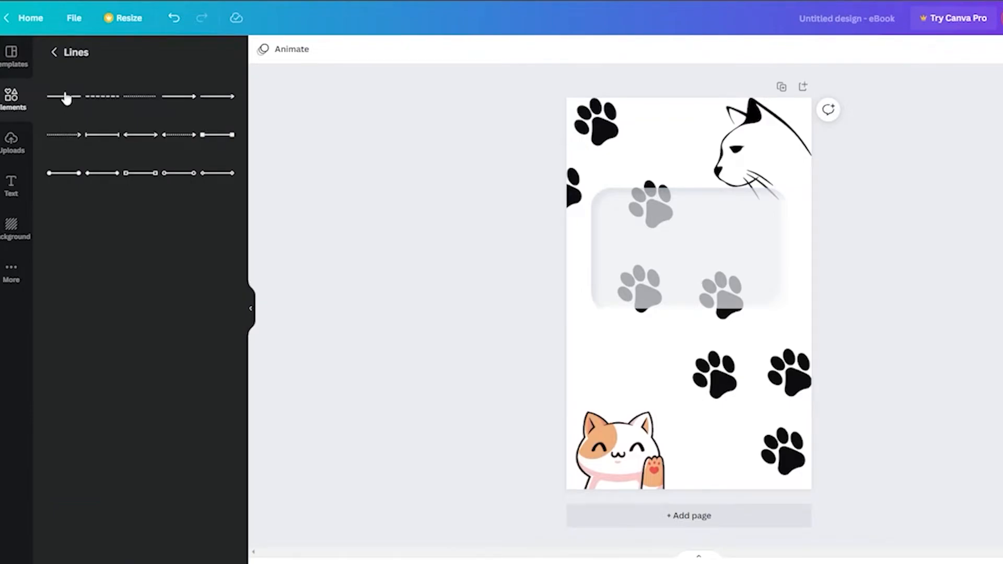
click(65, 97)
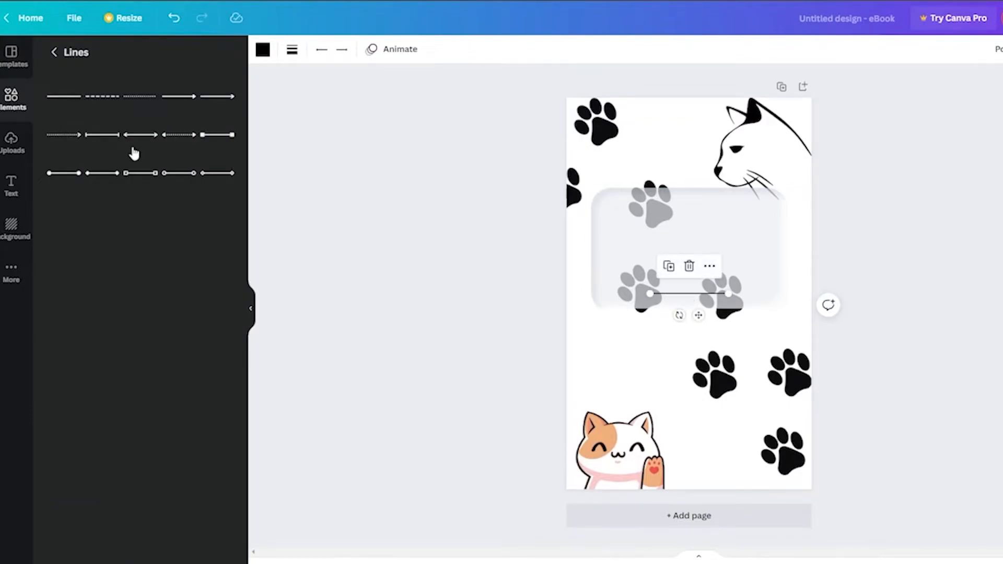
click(669, 266)
drag(694, 259, 694, 258)
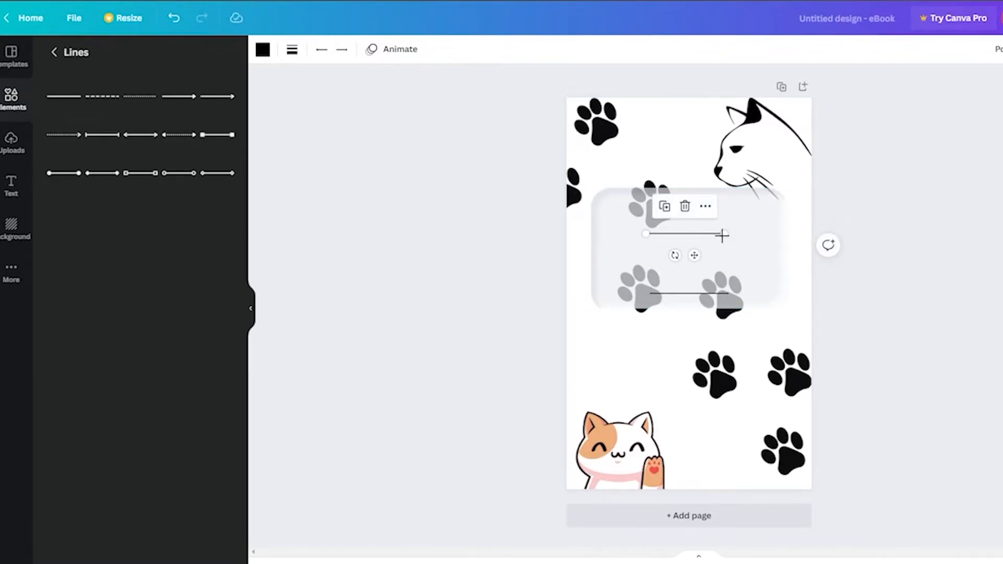
Step: Stretch the upper line across the rectangle's width and delete the lower line
scroll(687, 283, up, 5)
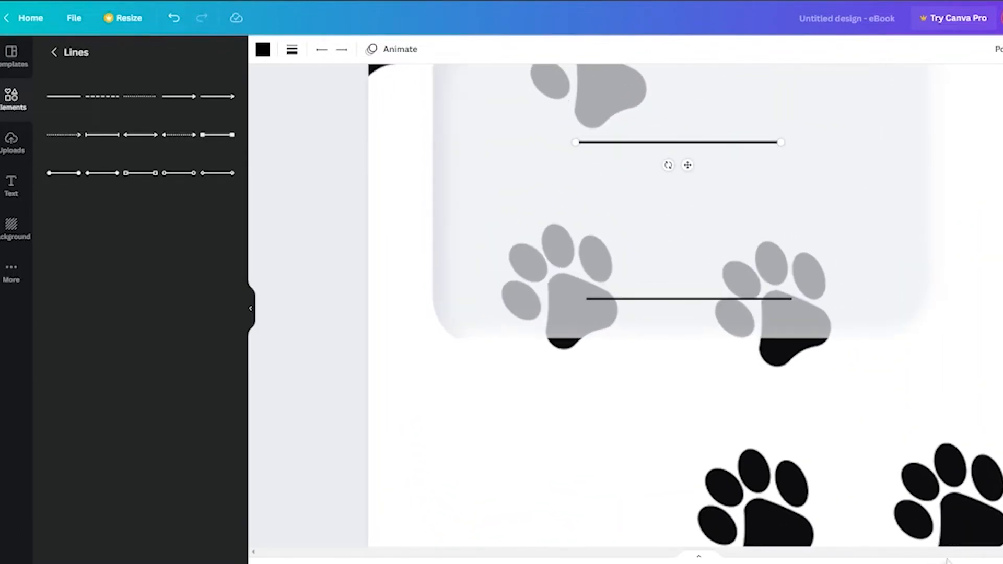
scroll(730, 128, up, 3)
drag(774, 261, 923, 257)
drag(706, 280, 699, 280)
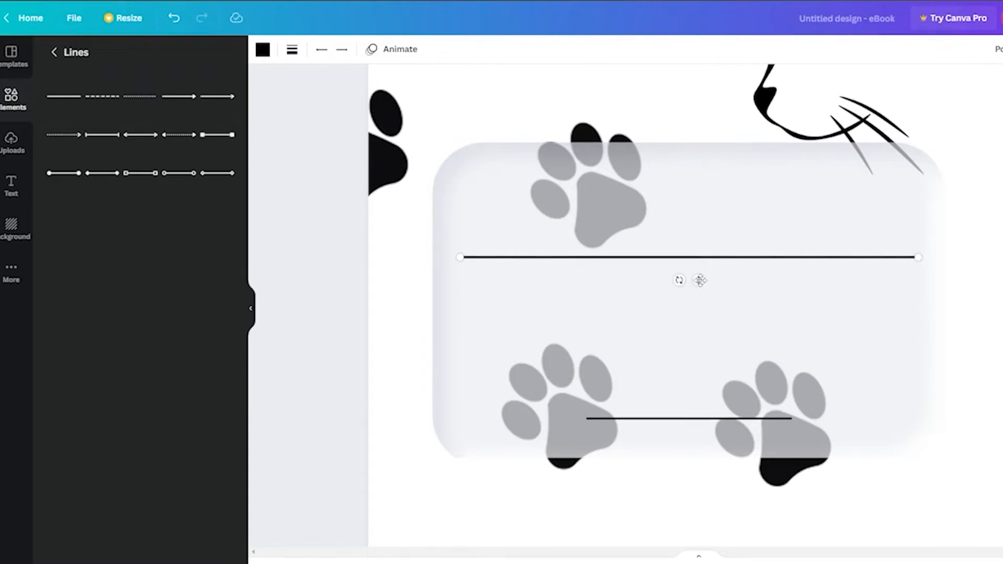
click(716, 419)
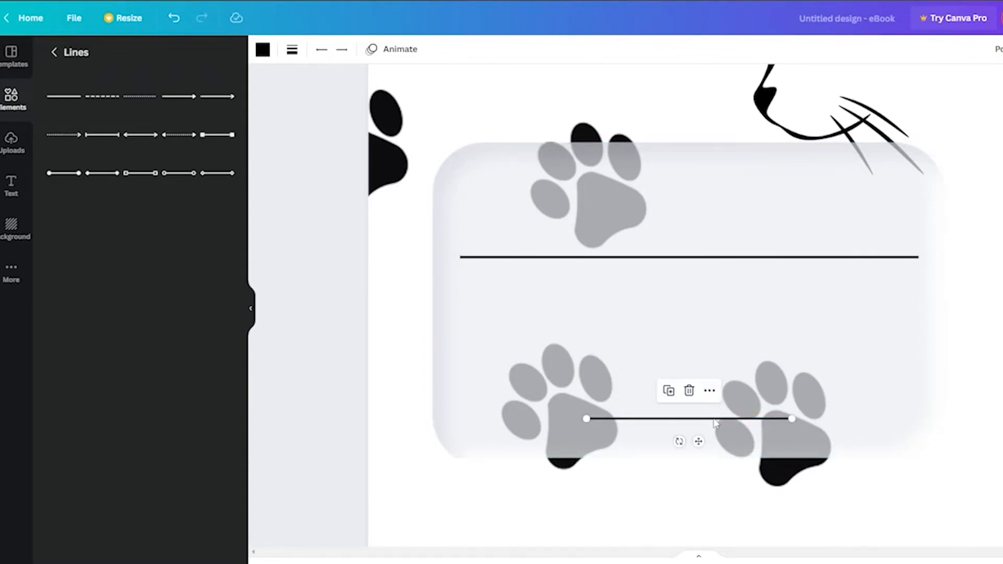
click(689, 390)
Step: Duplicate the stretched line three times to make four lines
click(700, 267)
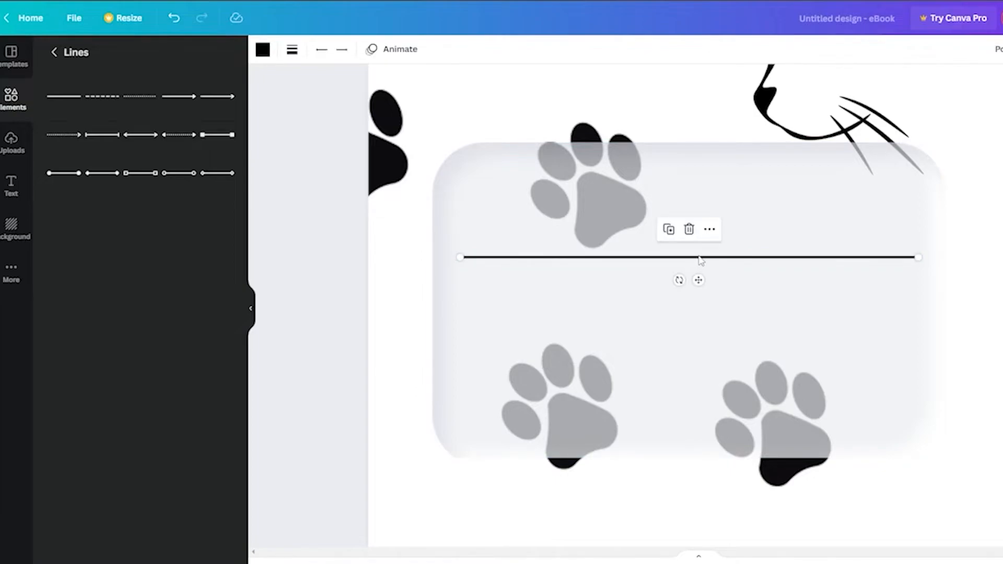
key(ctrl+d)
key(ctrl+d)
key(ctrl+d)
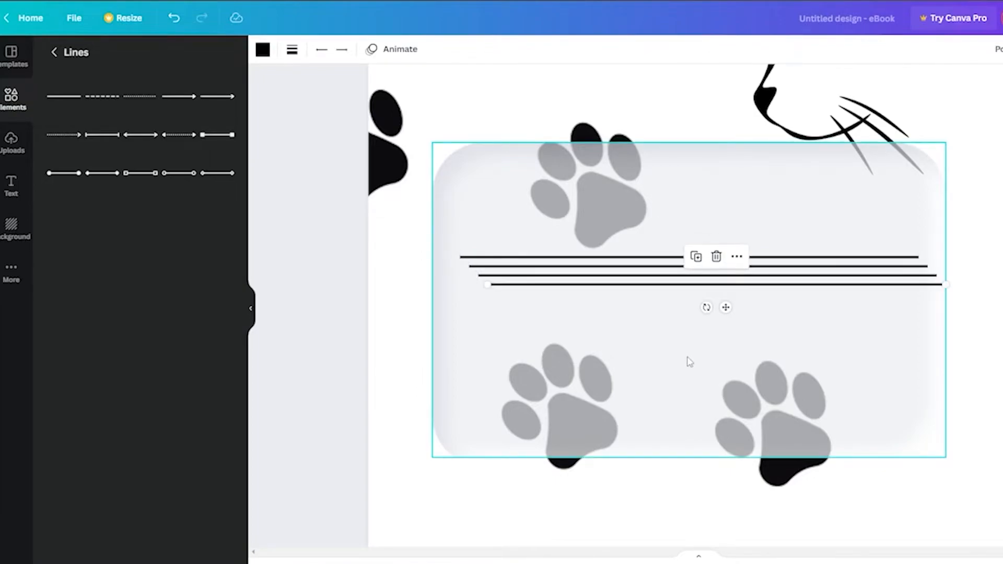
Step: Select the four lines together and move the gray rectangle back behind them
click(660, 325)
drag(728, 209, 707, 460)
drag(715, 238, 695, 308)
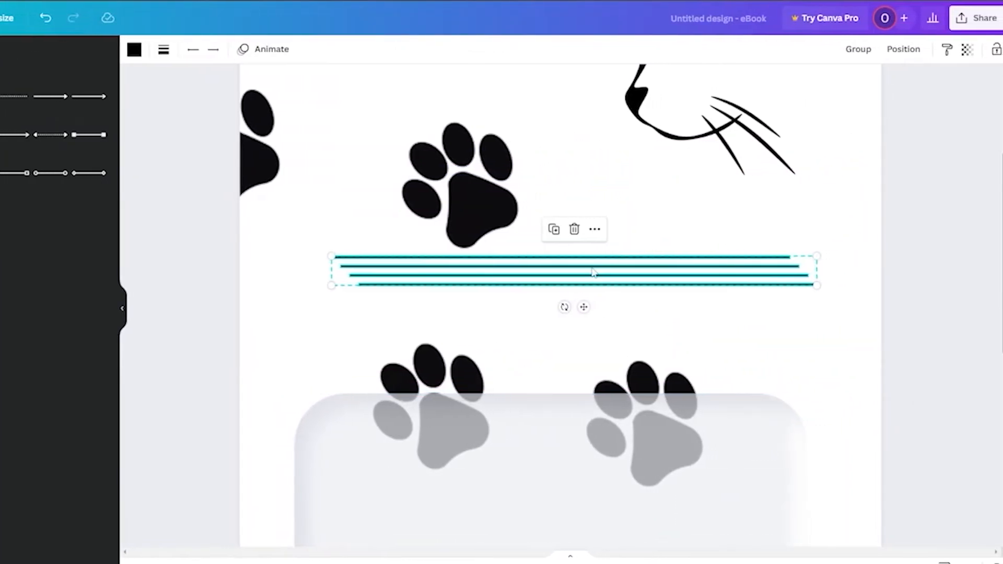
click(909, 52)
click(728, 285)
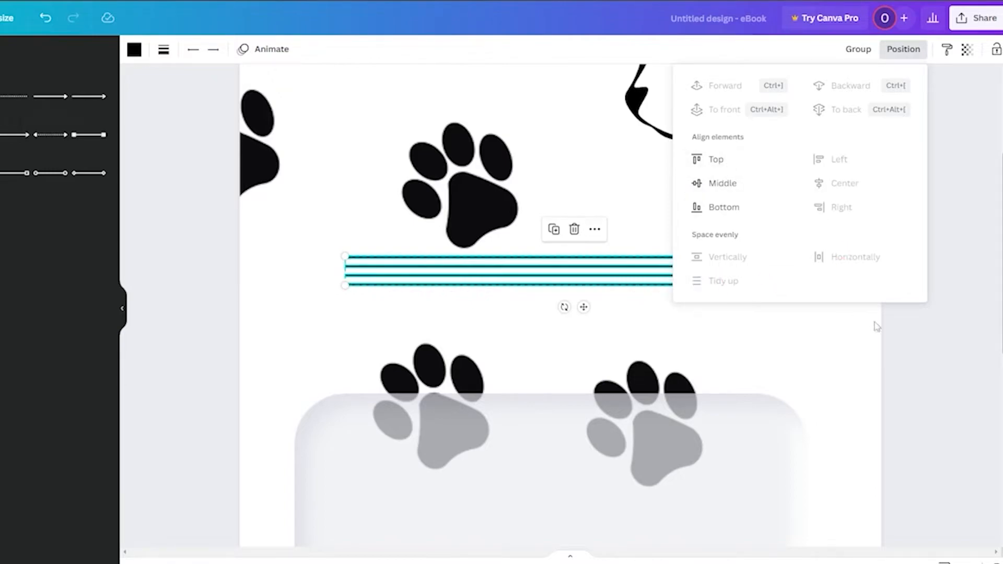
key(Escape)
drag(595, 456, 605, 216)
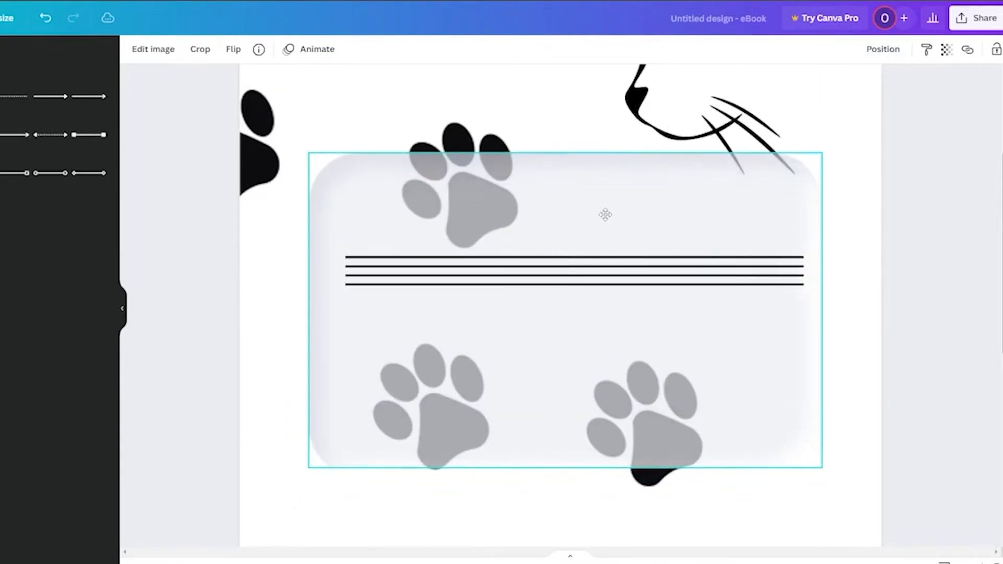
Step: Space the four lines evenly down the rectangle and align their left and right ends
click(590, 286)
drag(591, 286, 590, 350)
drag(609, 268, 609, 240)
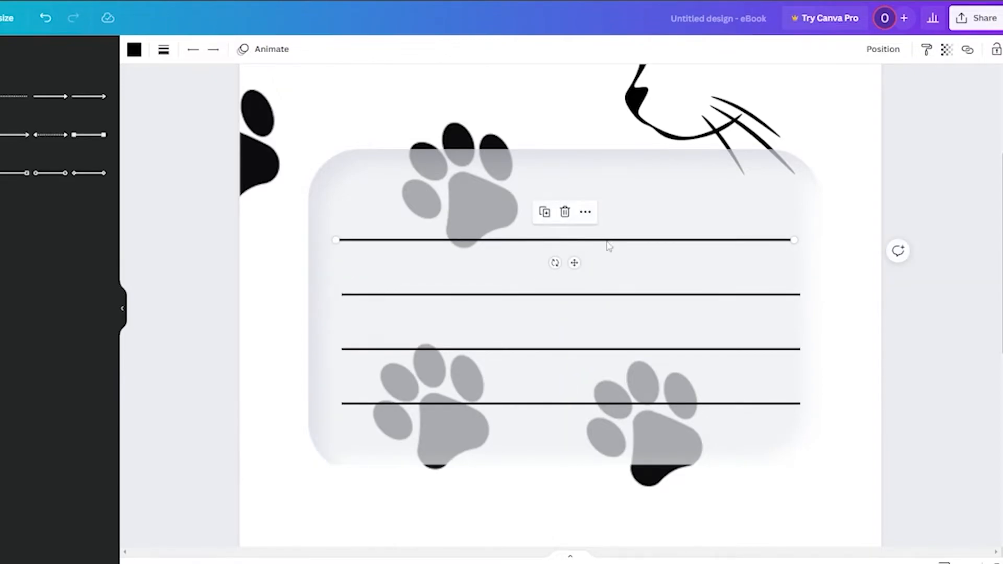
click(356, 296)
click(343, 349)
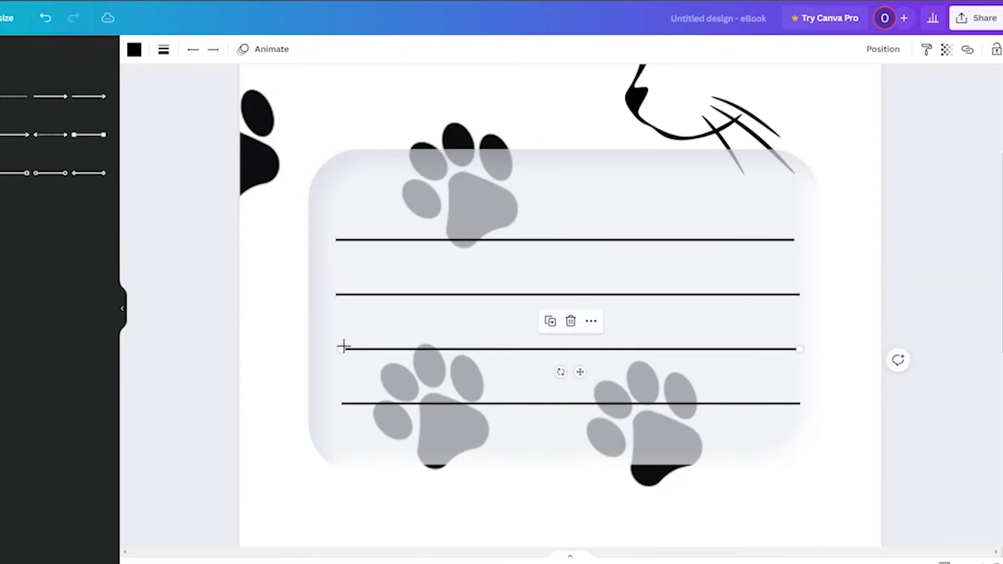
drag(336, 347, 336, 349)
click(354, 404)
drag(341, 405, 336, 404)
drag(803, 403, 797, 405)
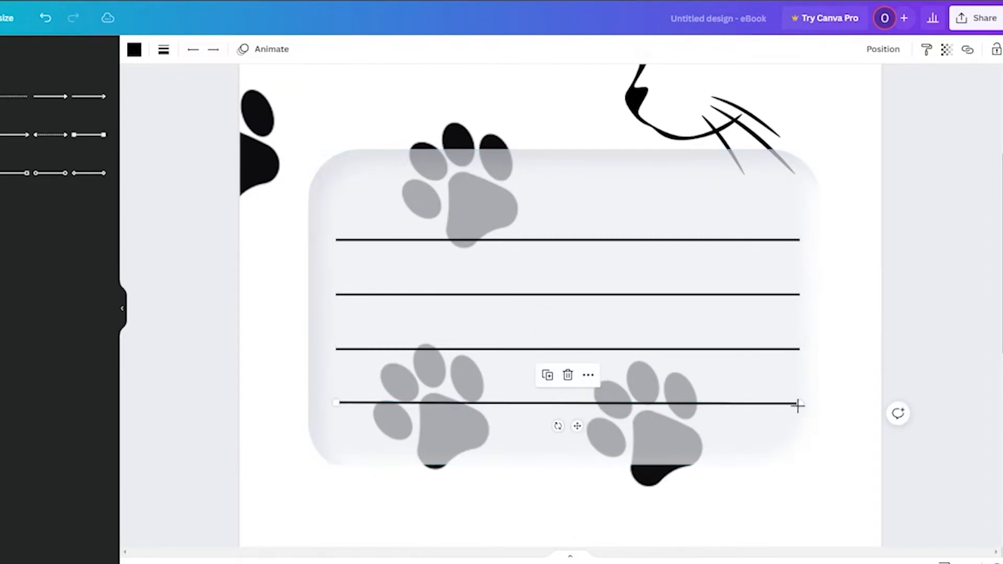
key(Escape)
mouse_move(563, 424)
mouse_down()
mouse_move(559, 404)
mouse_move(559, 412)
mouse_up()
click(922, 324)
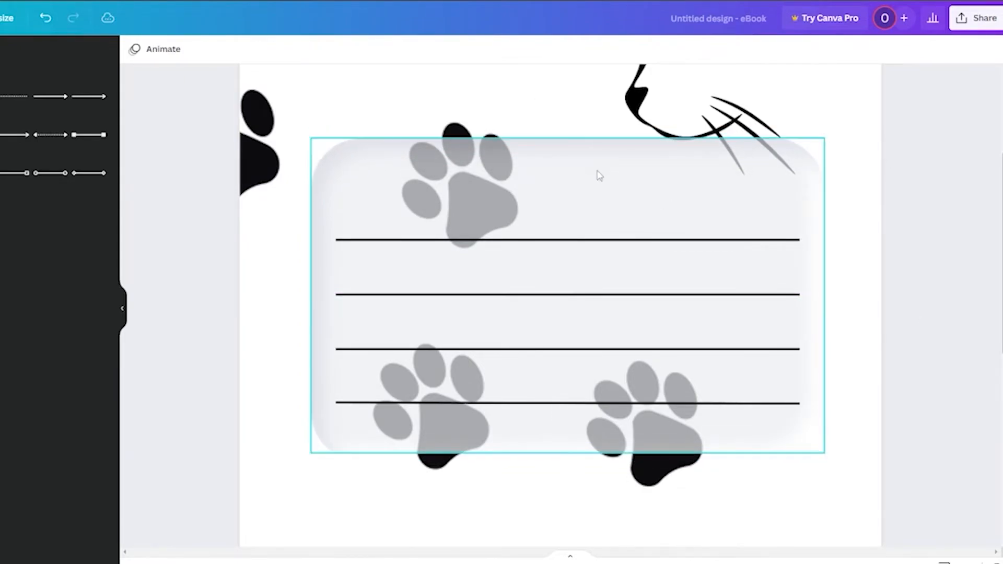
Step: Add a text box at the top of the rectangle reading "Composition Notebook"
key(t)
drag(569, 340, 569, 202)
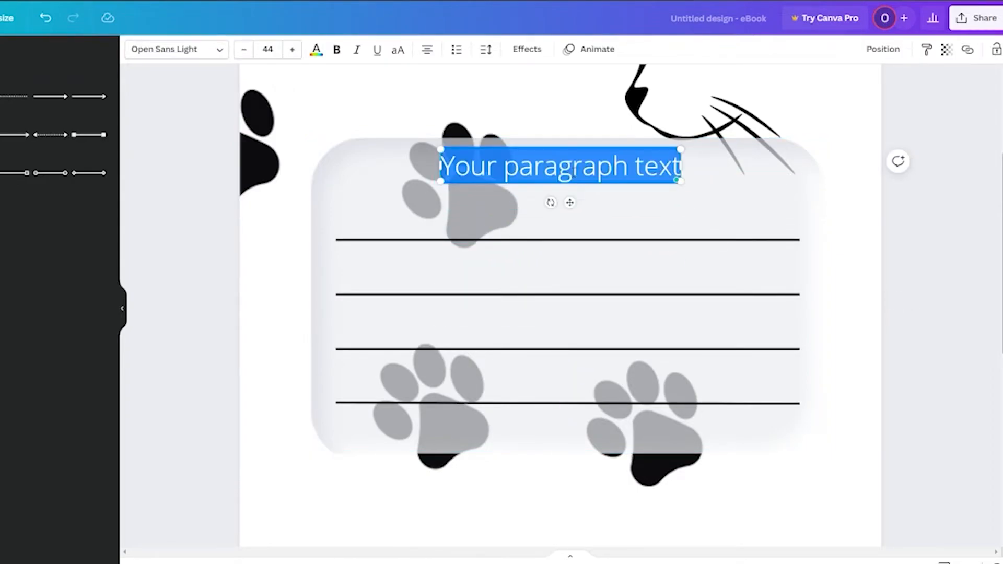
text(Compositon Note)
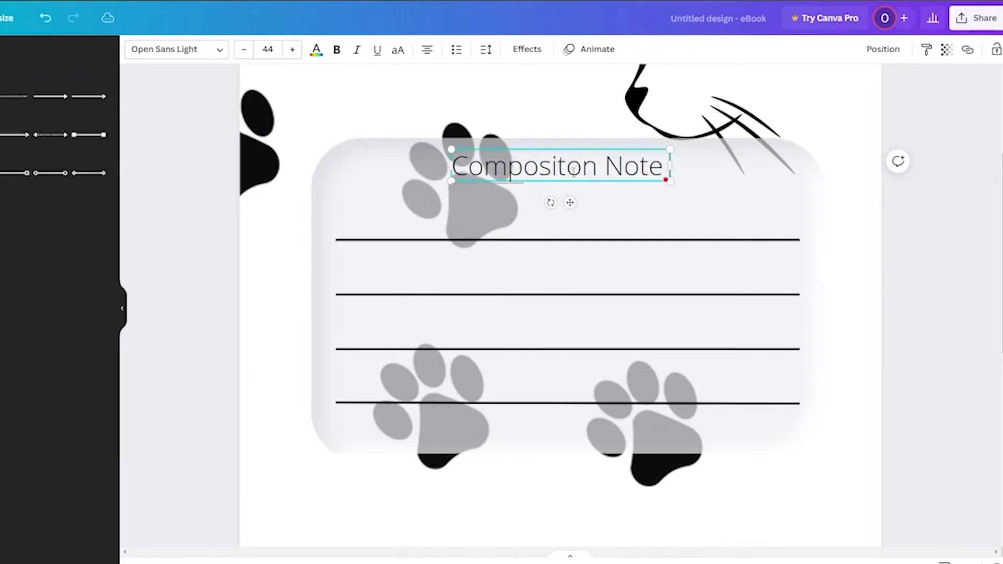
Step: Set the title's font to Architects Daughter after trying several fonts
key(ctrl+a)
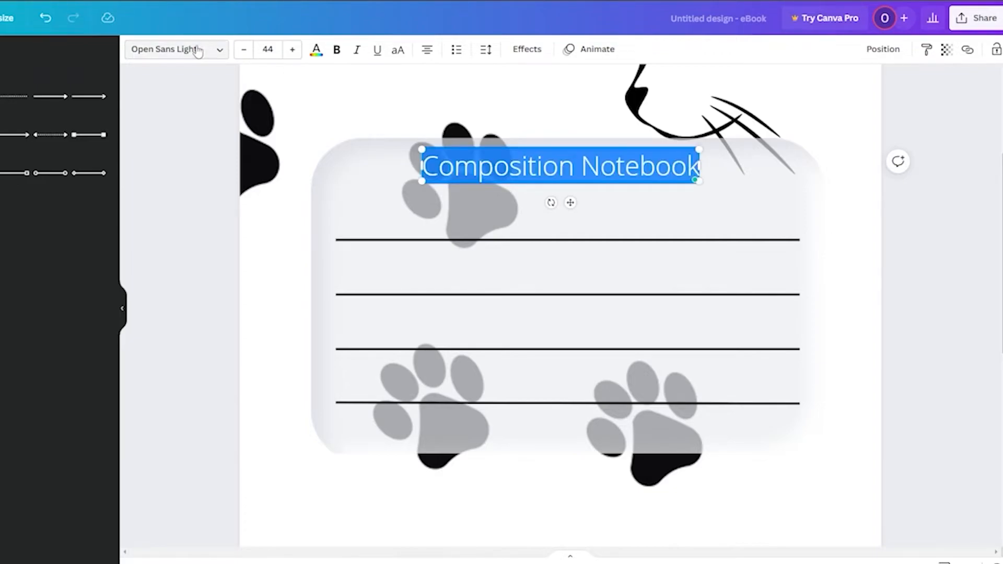
click(198, 51)
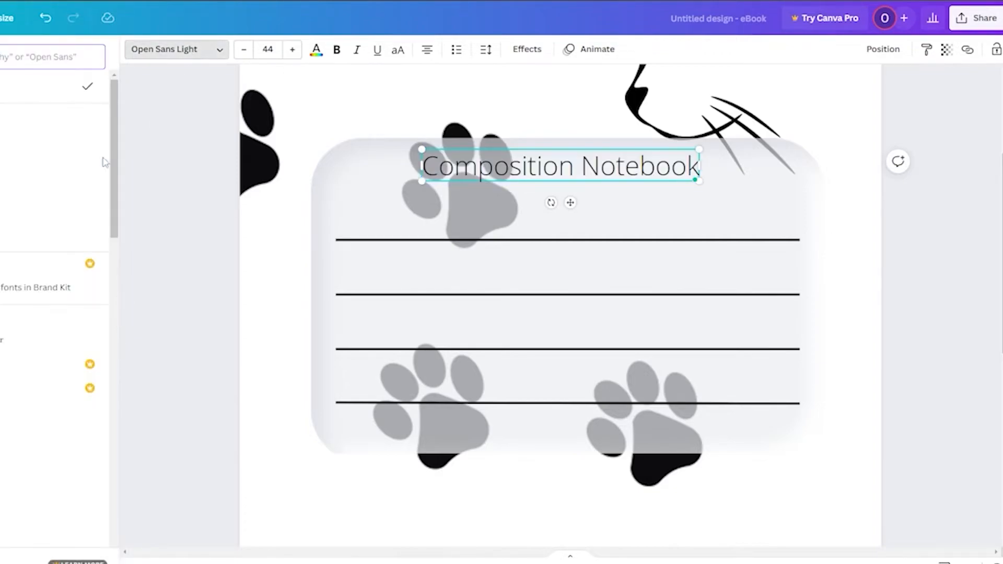
click(2, 218)
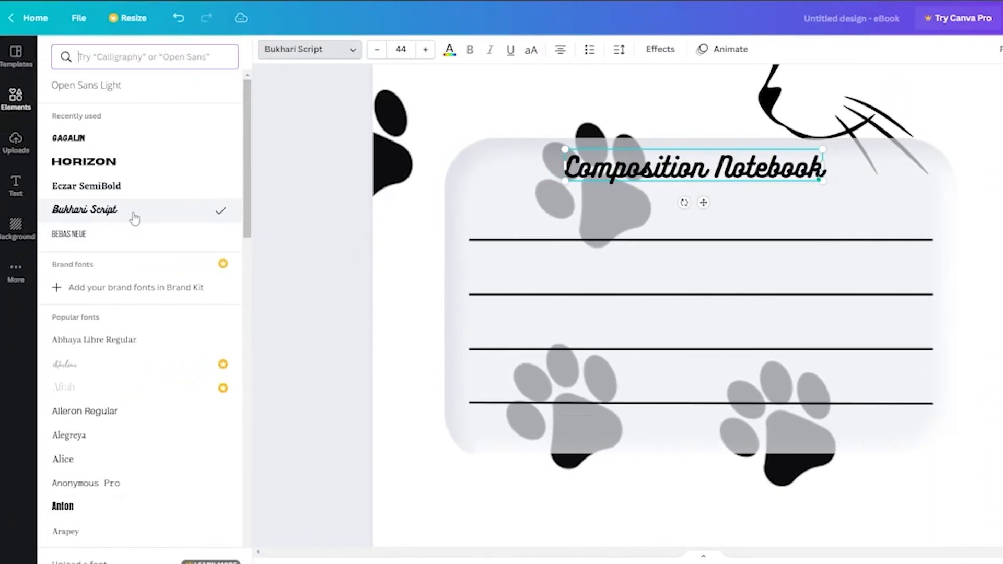
scroll(136, 229, down, 9)
scroll(140, 384, down, 10)
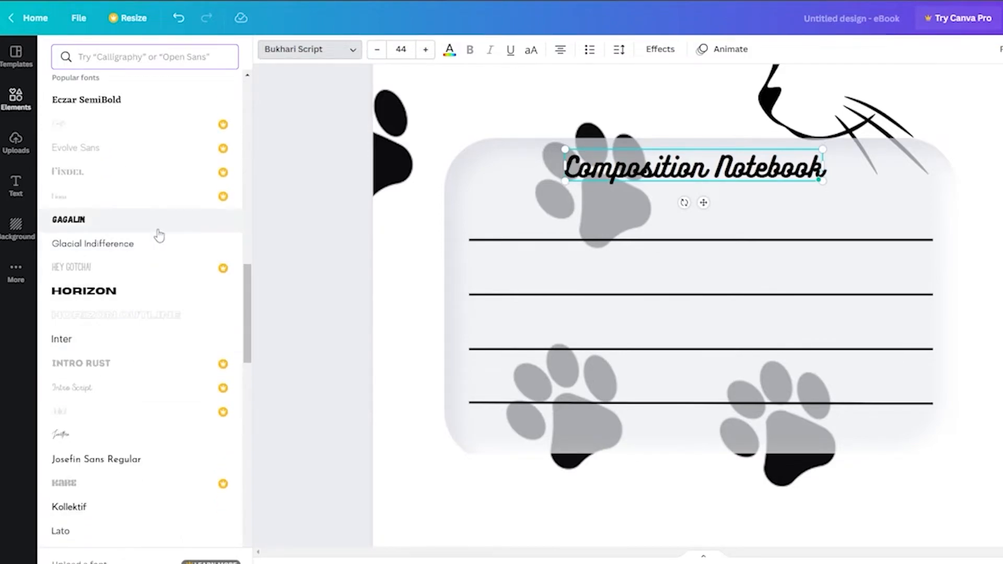
scroll(157, 335, down, 4)
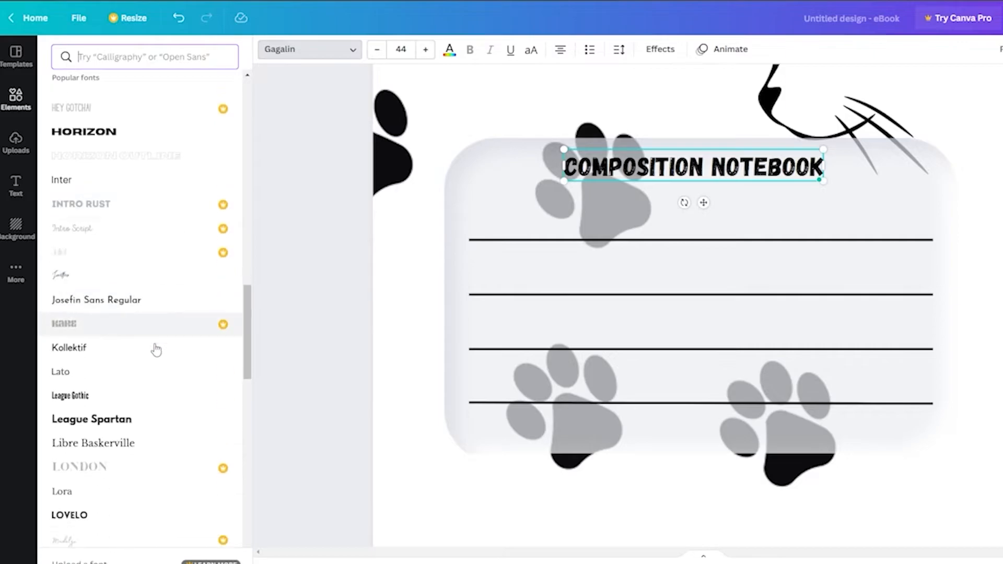
scroll(122, 315, down, 15)
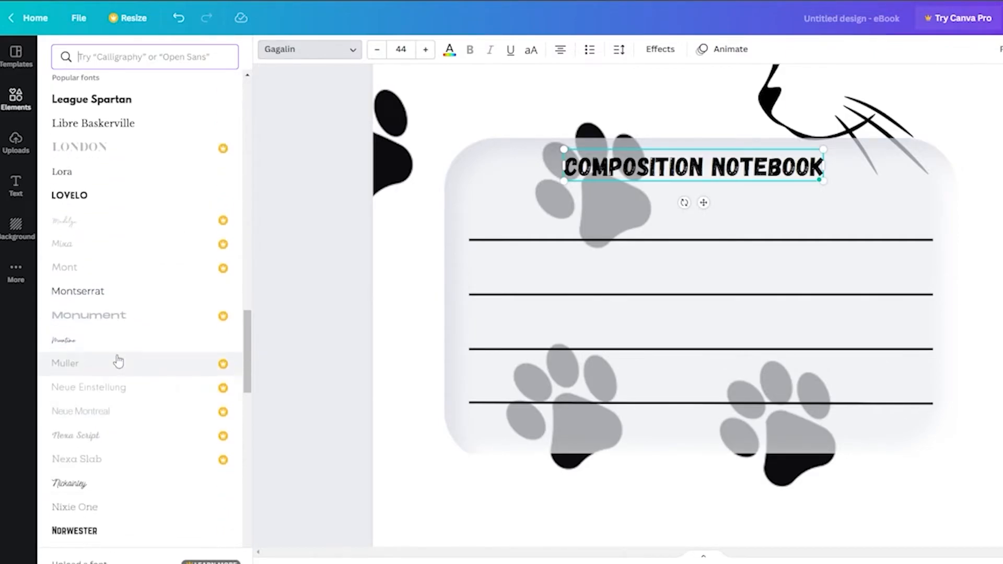
scroll(118, 359, down, 15)
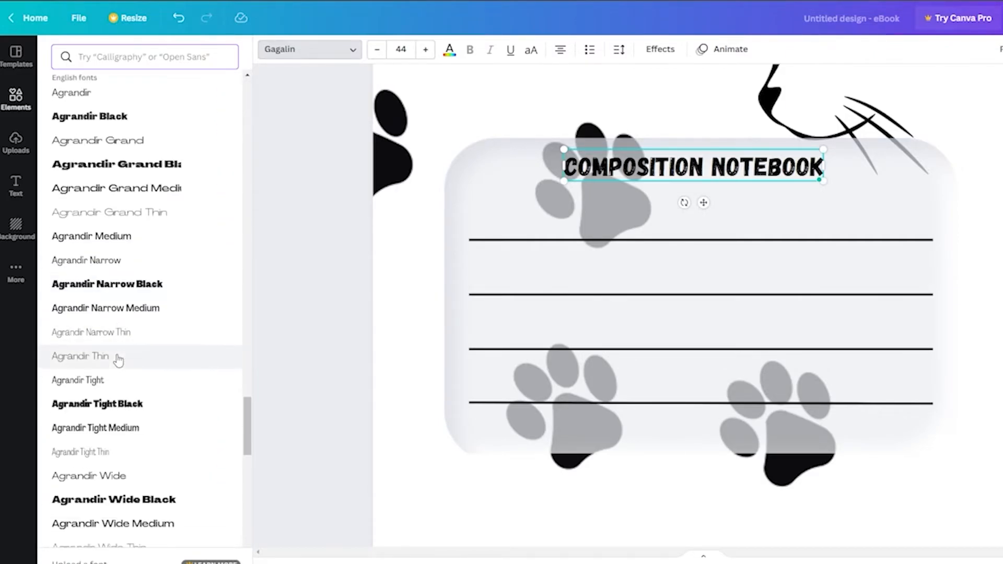
scroll(118, 360, down, 15)
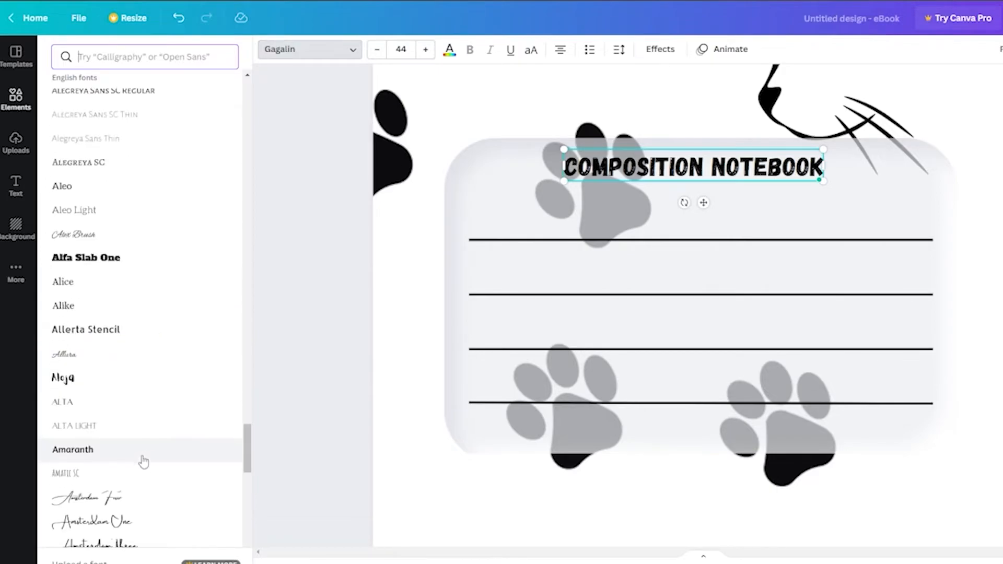
click(148, 141)
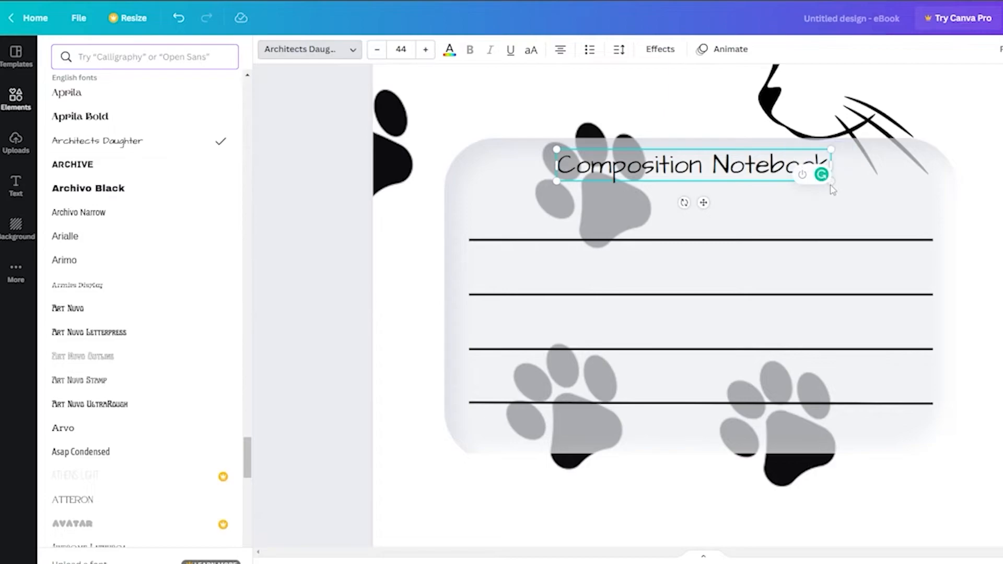
Step: Enlarge the title to font size 52.2 and center it above the lines
drag(555, 183, 505, 187)
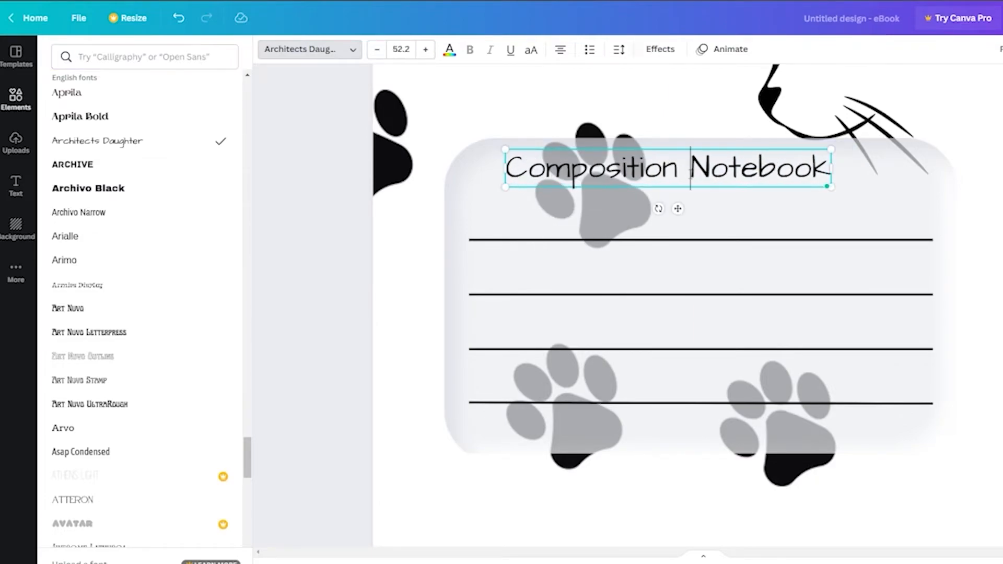
drag(678, 208, 713, 206)
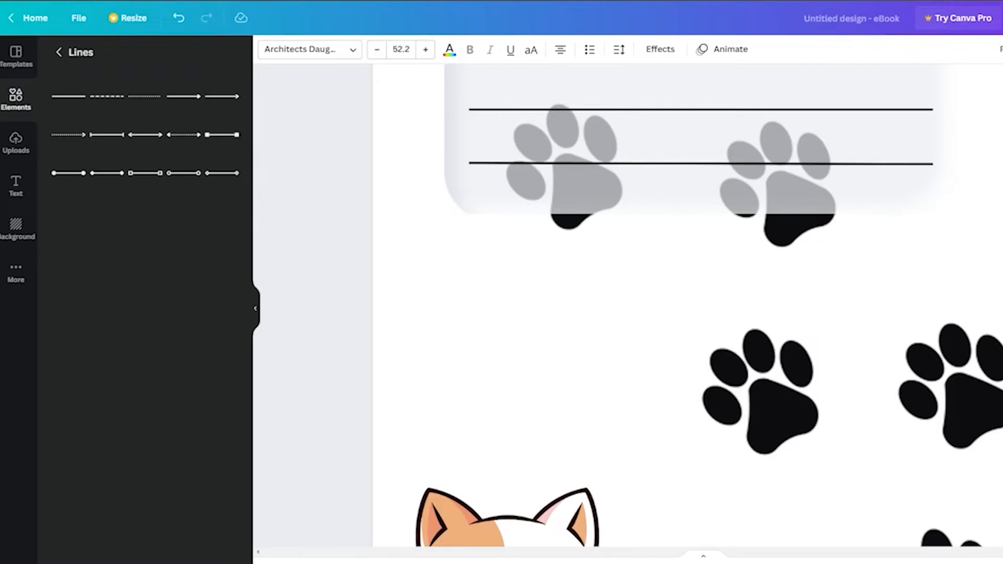
scroll(694, 306, down, 7)
scroll(694, 306, up, 3)
scroll(979, 460, up, 2)
scroll(996, 282, down, 2)
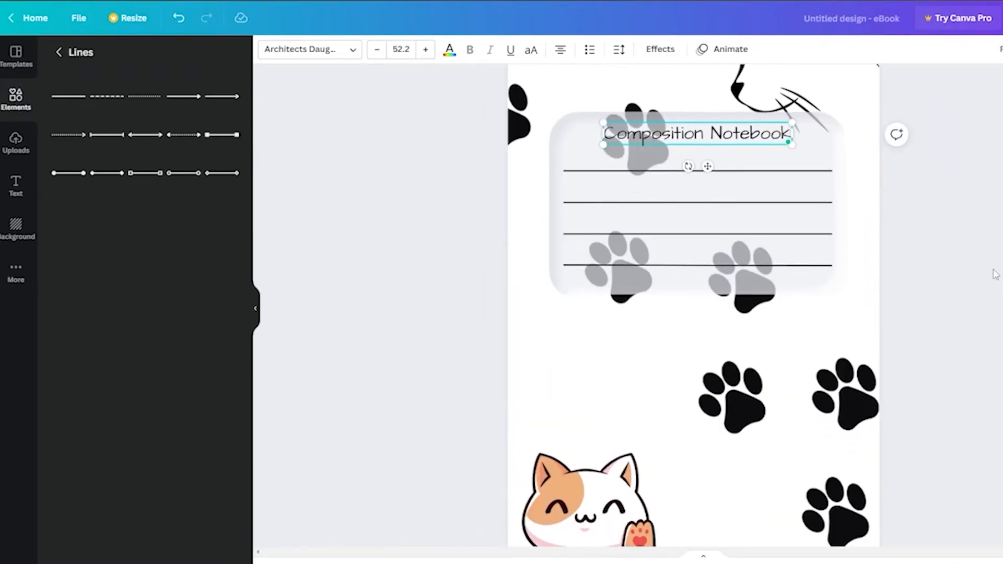
Step: Add a second page to the design and delete the paw-print image placed on it
click(996, 274)
click(711, 452)
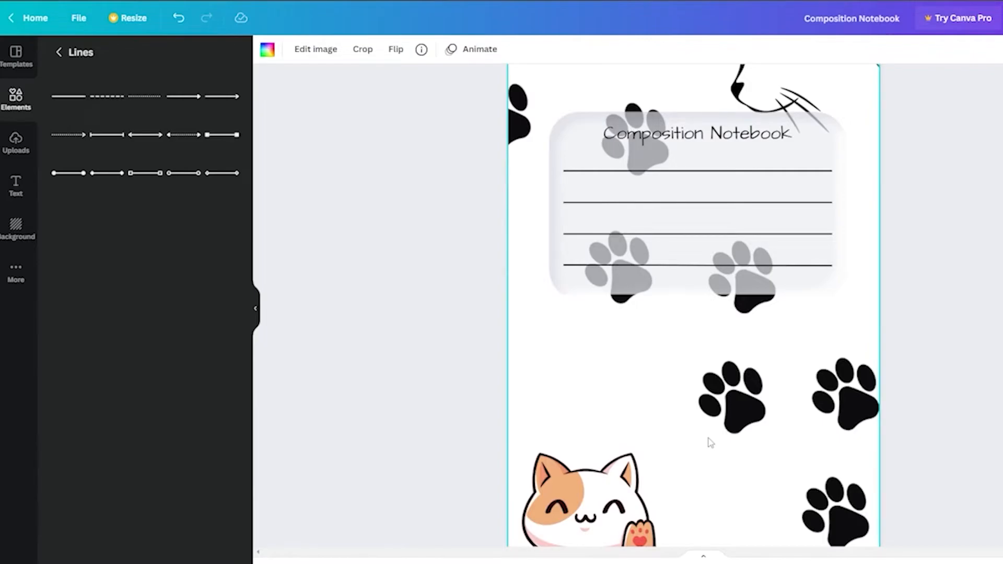
scroll(918, 402, down, 2)
click(738, 516)
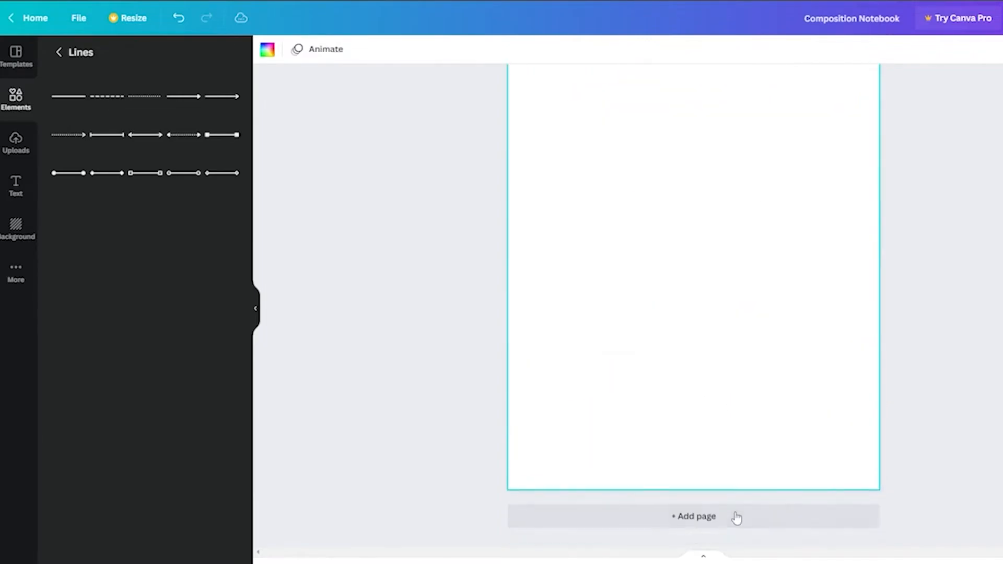
scroll(889, 324, up, 3)
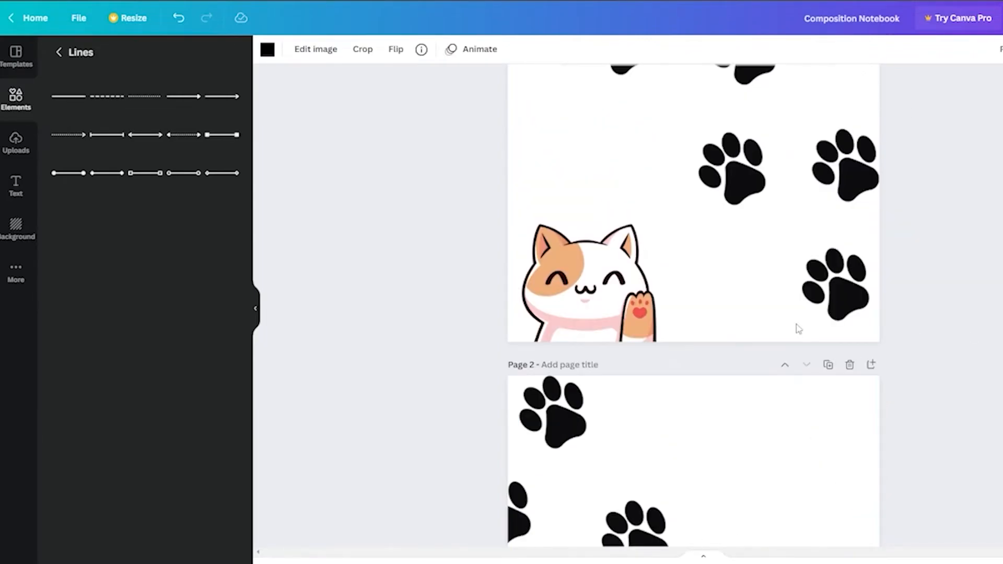
drag(919, 341, 626, 220)
click(637, 379)
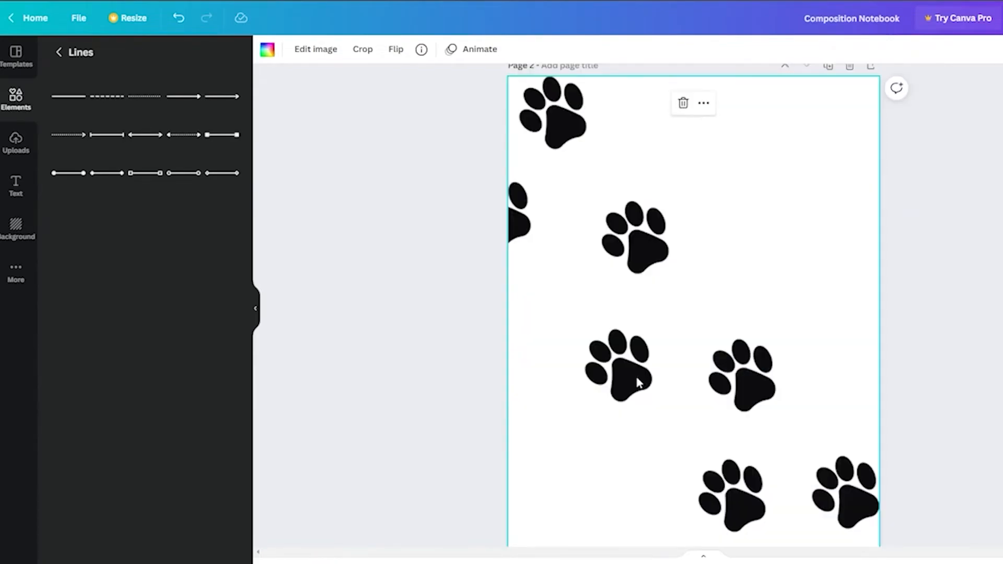
key(Delete)
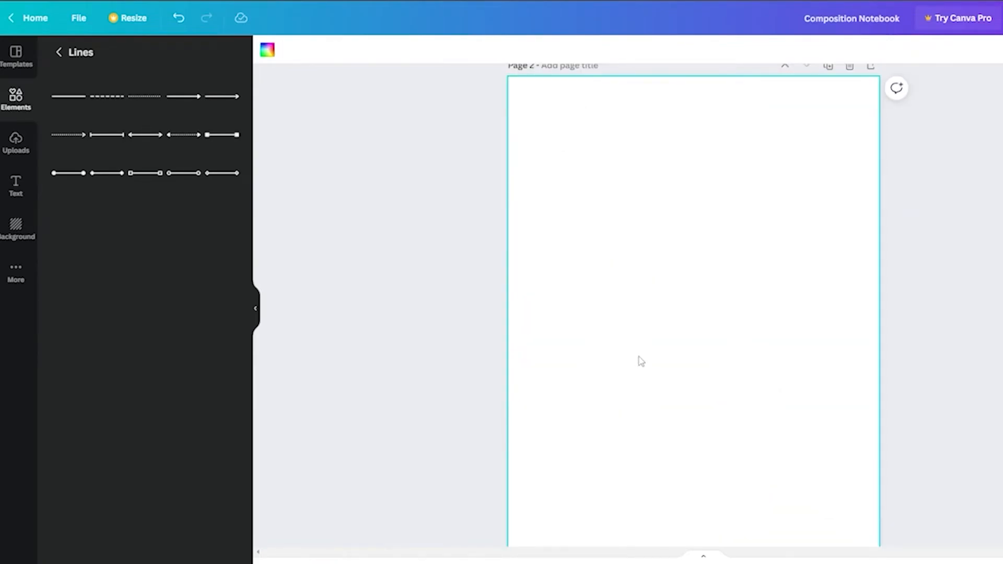
Step: Paste the copied cat and paw-print artwork onto the second page as the back cover
key(ctrl+v)
click(757, 330)
scroll(767, 322, up, 11)
click(975, 353)
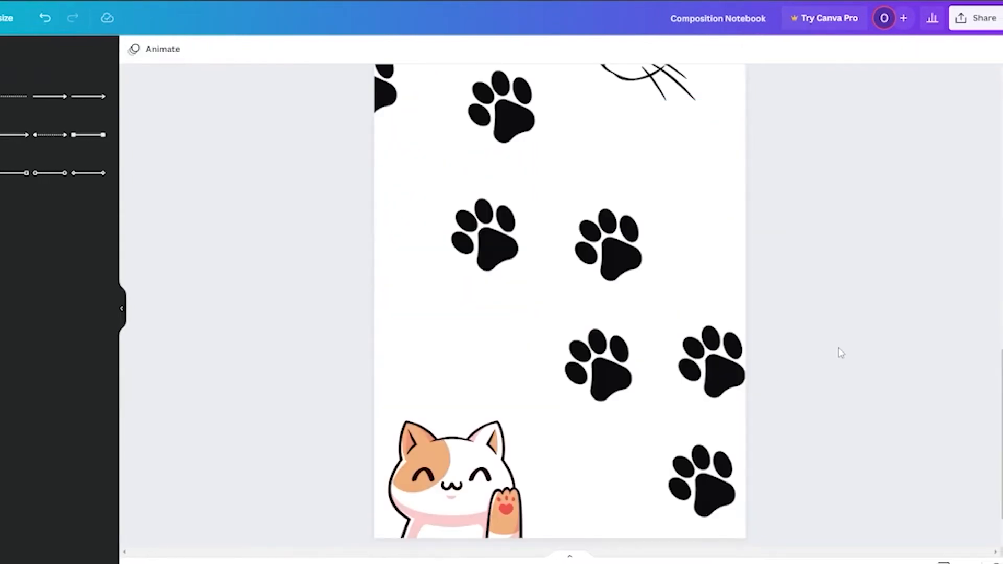
scroll(825, 123, down, 1)
scroll(660, 293, up, 1)
scroll(660, 296, down, 1)
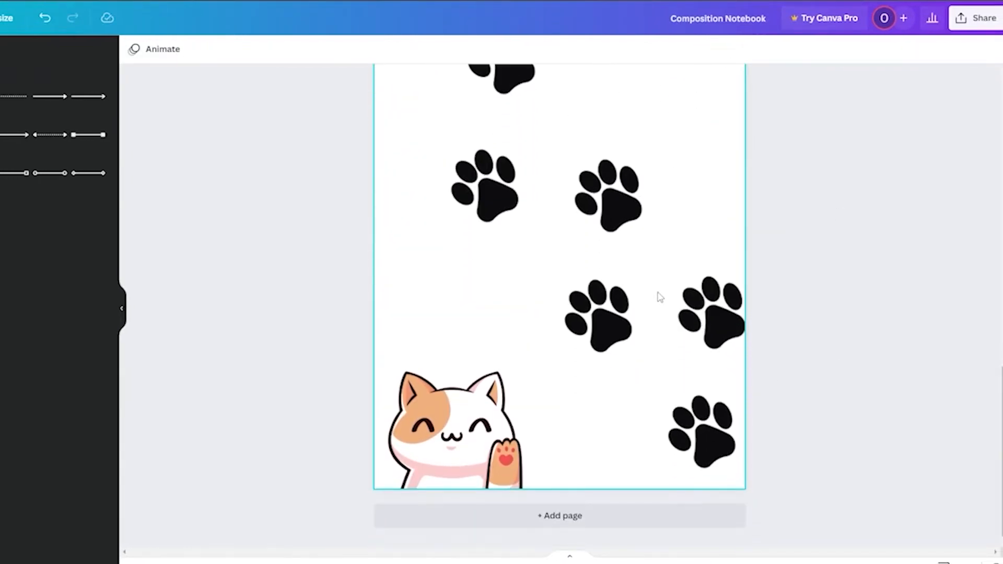
scroll(661, 297, down, 5)
Step: Download all pages of the design as a PDF Standard file, saving it as Composition Notebook.pdf
click(980, 16)
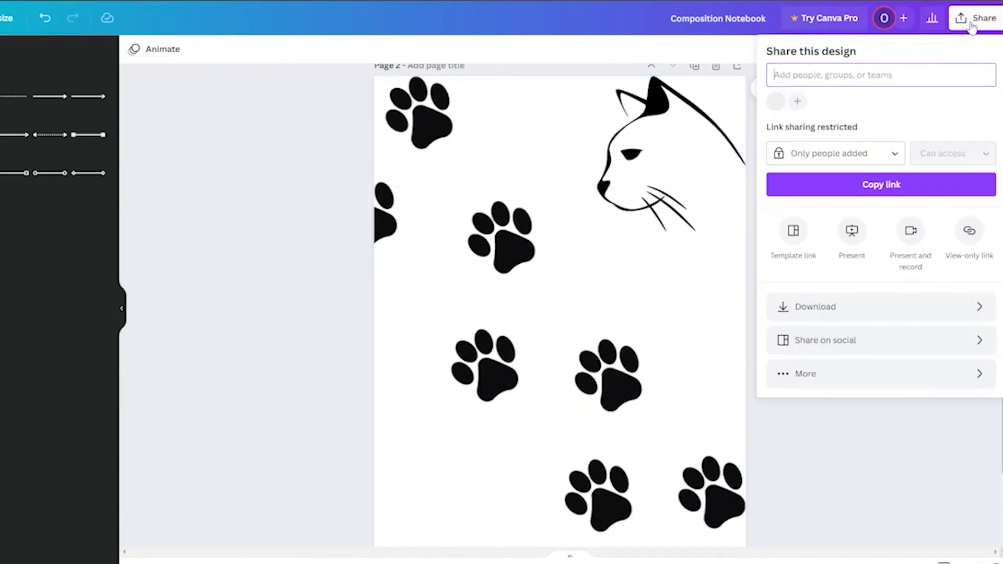
click(857, 307)
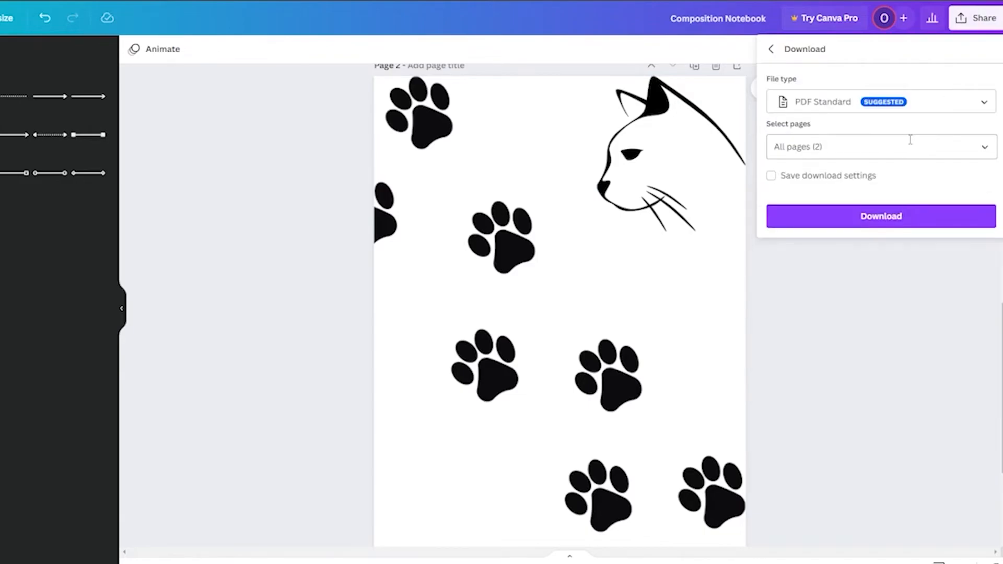
click(874, 219)
scroll(384, 426, down, 4)
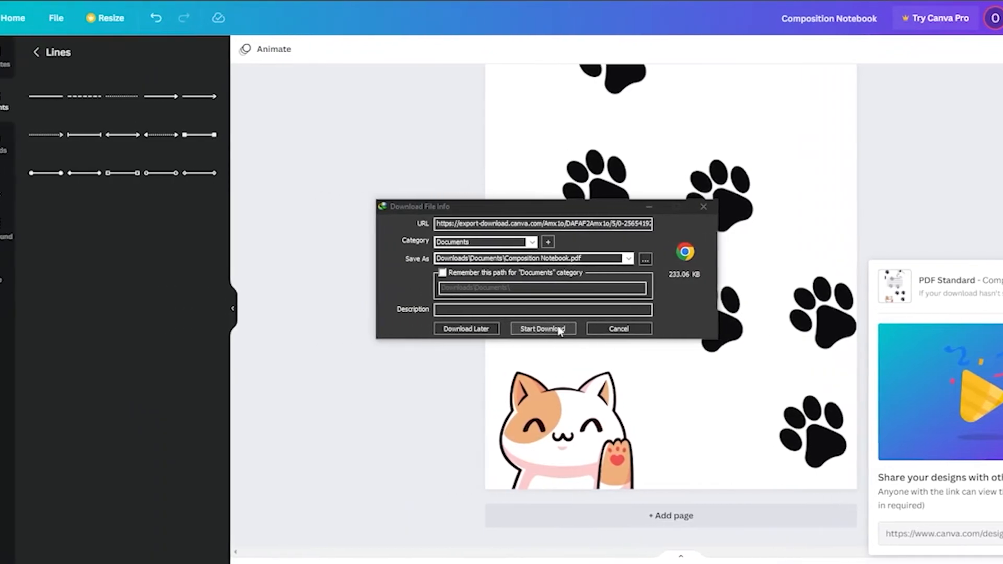
click(590, 330)
click(600, 298)
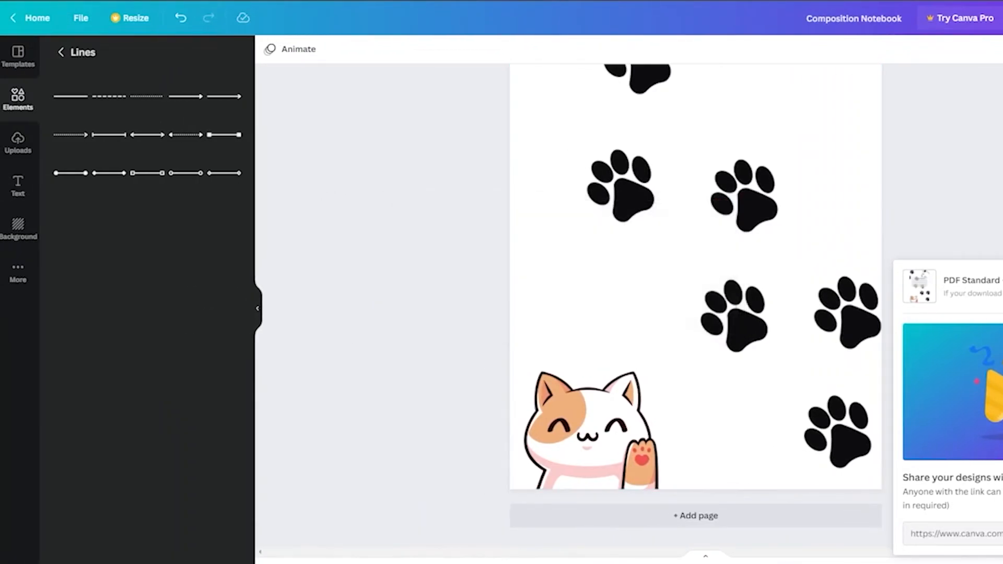
Step: Add a third page and place a full-height vertical margin line near its left edge
click(841, 517)
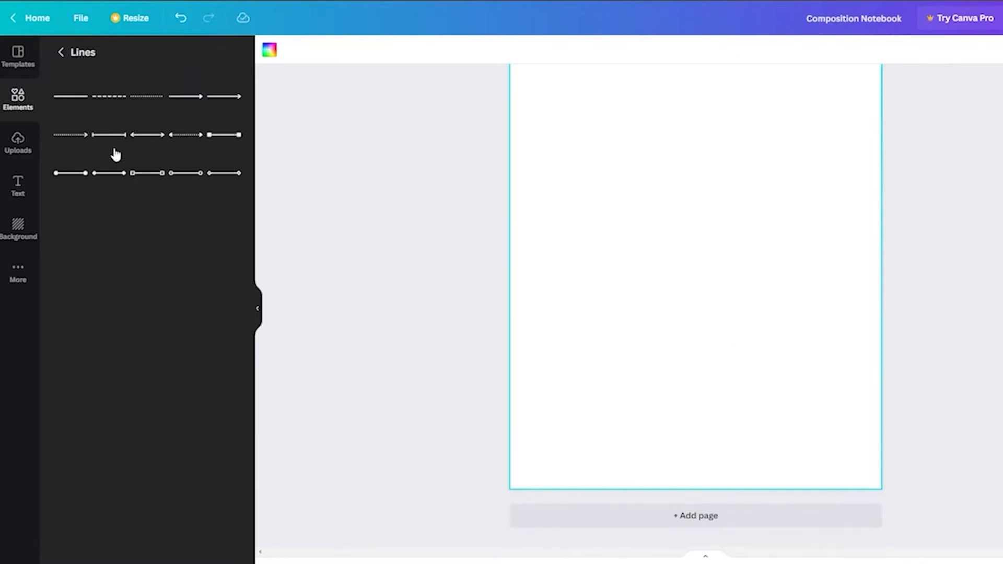
scroll(605, 235, up, 2)
scroll(607, 238, down, 1)
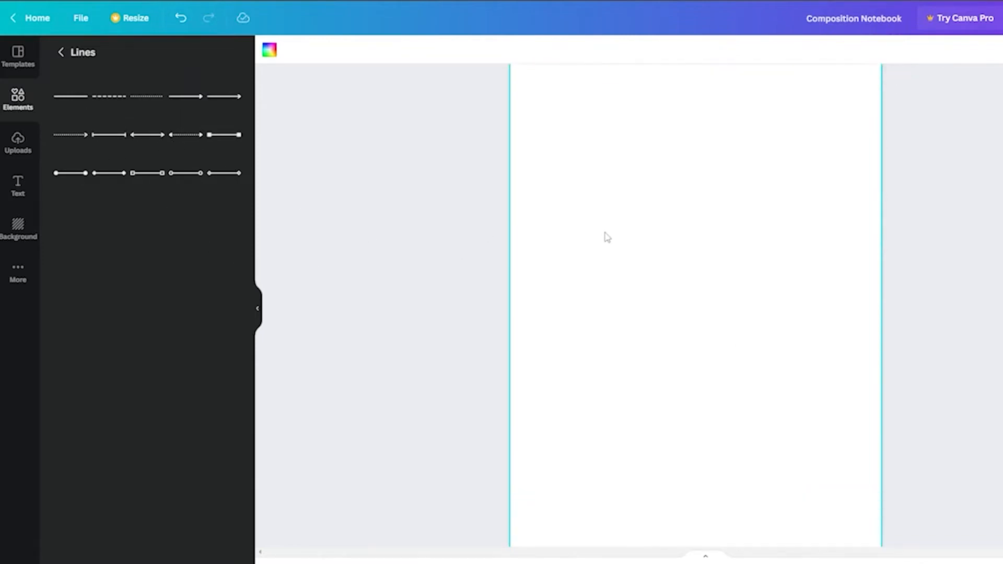
drag(922, 563, 920, 563)
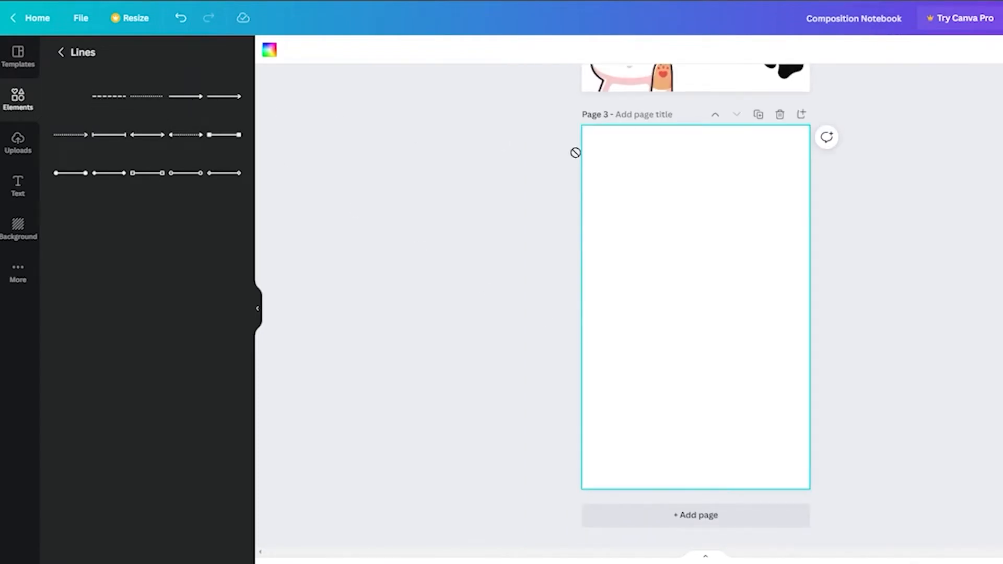
drag(653, 168, 635, 124)
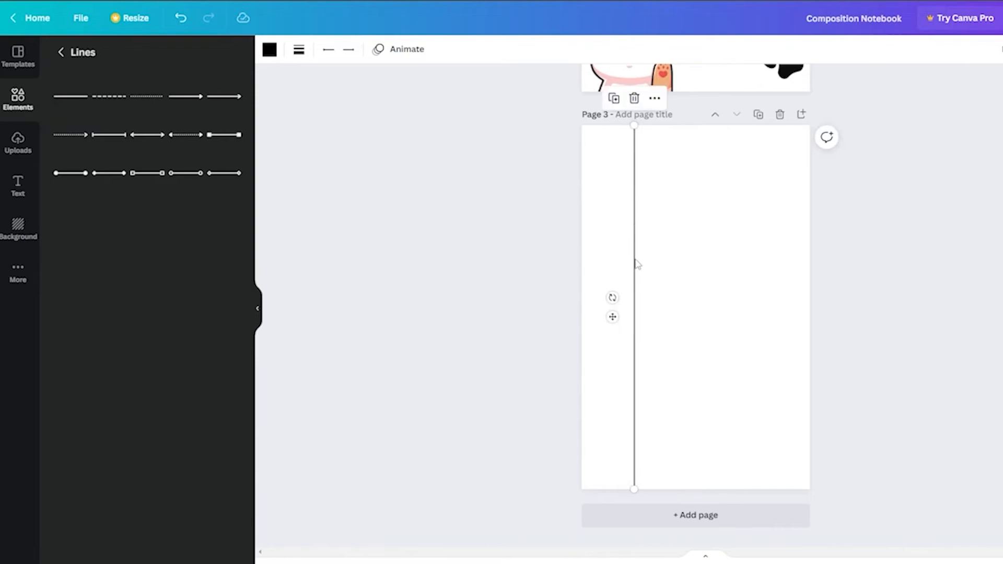
mouse_move(611, 317)
mouse_down()
mouse_move(582, 322)
mouse_move(595, 323)
mouse_up()
click(967, 315)
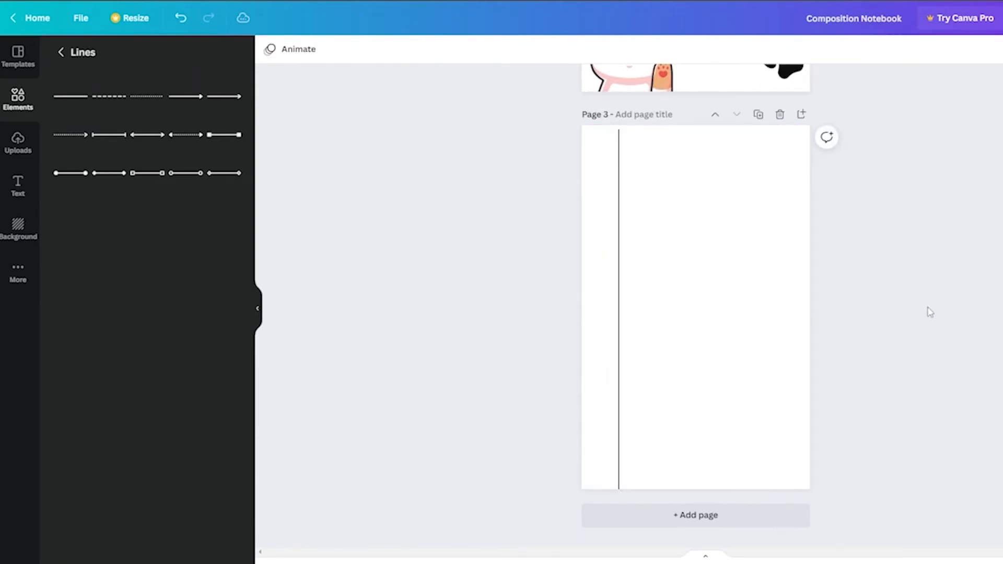
Step: Add a horizontal line and stretch it across the full width of the third page
click(63, 96)
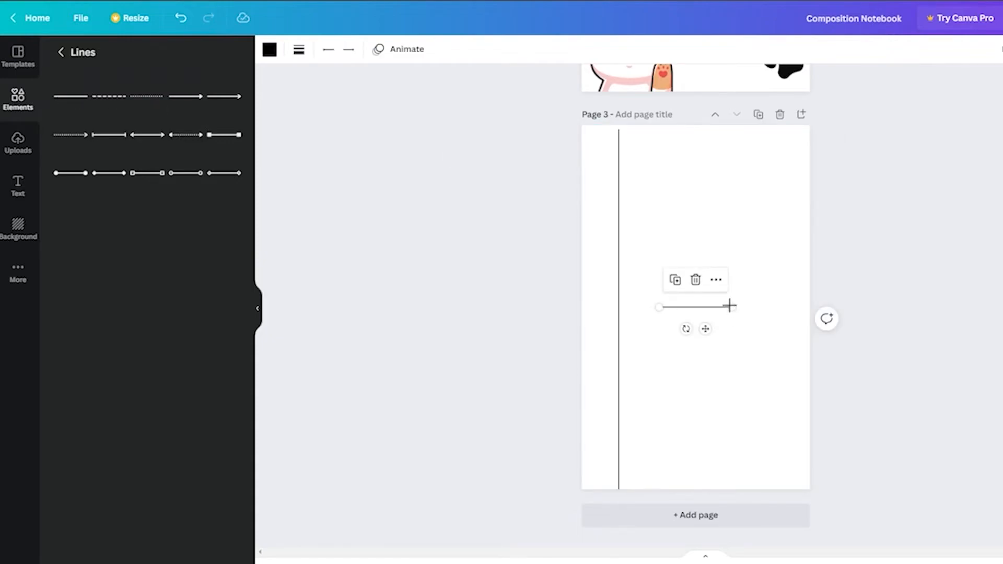
drag(659, 310, 573, 311)
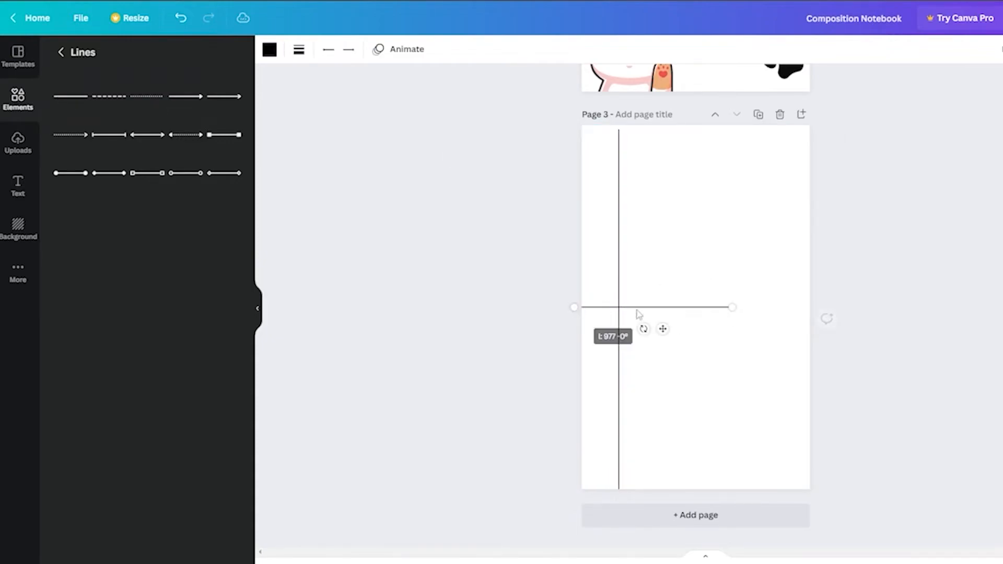
drag(732, 308, 809, 307)
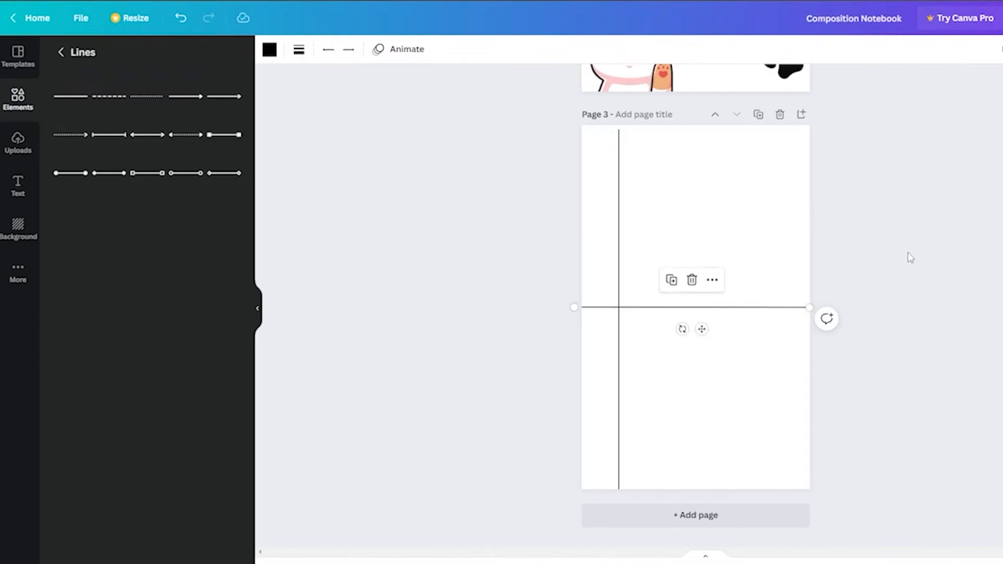
Step: Duplicate the horizontal line three times and center-align the copies across the page
key(ctrl+d)
key(ctrl+d)
key(ctrl+d)
key(ctrl+d)
key(ctrl+d)
key(ctrl+d)
key(ctrl+d)
key(ctrl+d)
drag(914, 383, 782, 272)
click(1002, 49)
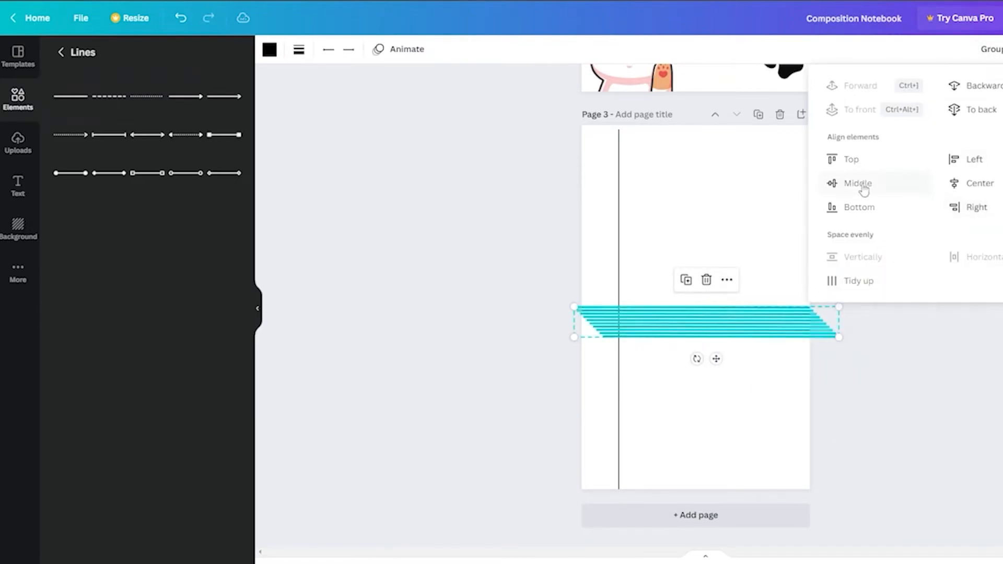
click(983, 186)
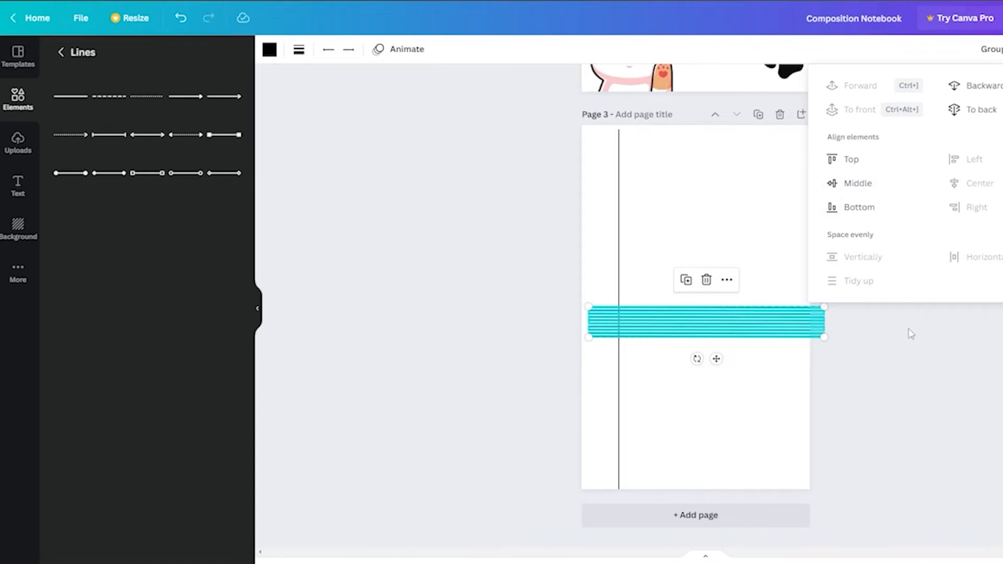
click(967, 354)
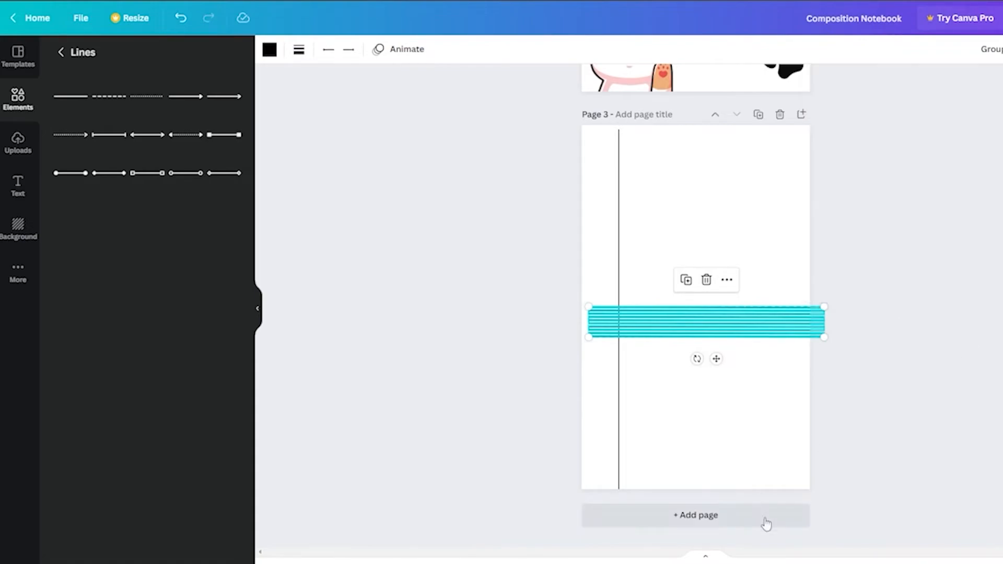
Step: Move the horizontal lines one by one to stack them at even intervals from the top of the page
click(949, 526)
mouse_move(934, 563)
mouse_down()
mouse_move(950, 563)
mouse_move(940, 563)
mouse_up()
scroll(956, 439, down, 4)
scroll(778, 231, up, 3)
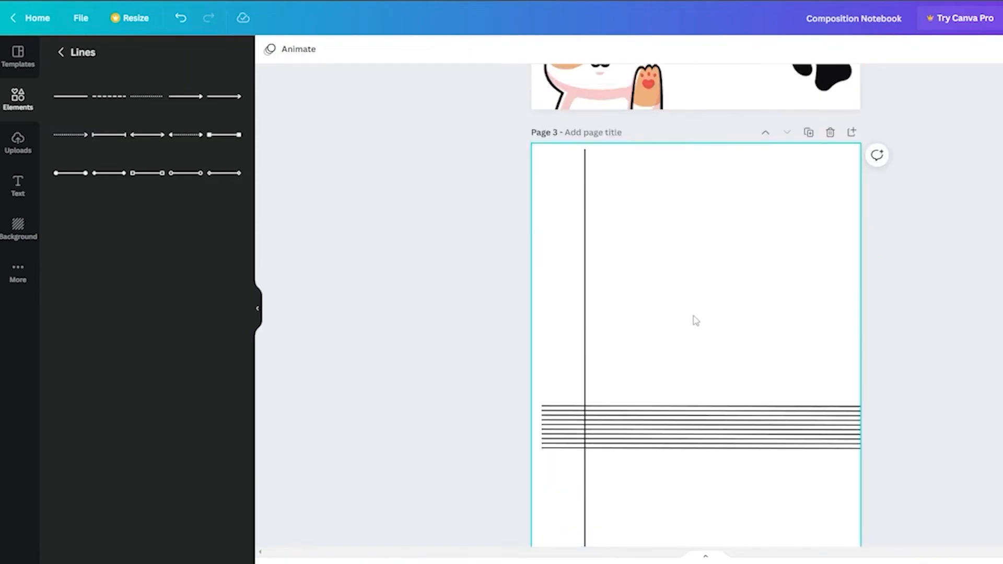
click(690, 409)
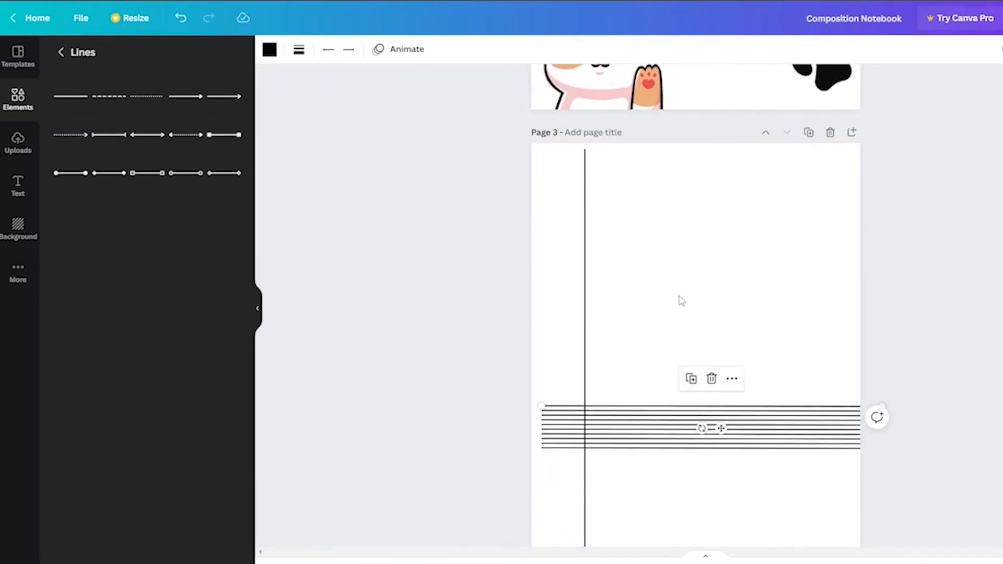
drag(718, 428, 705, 199)
click(584, 153)
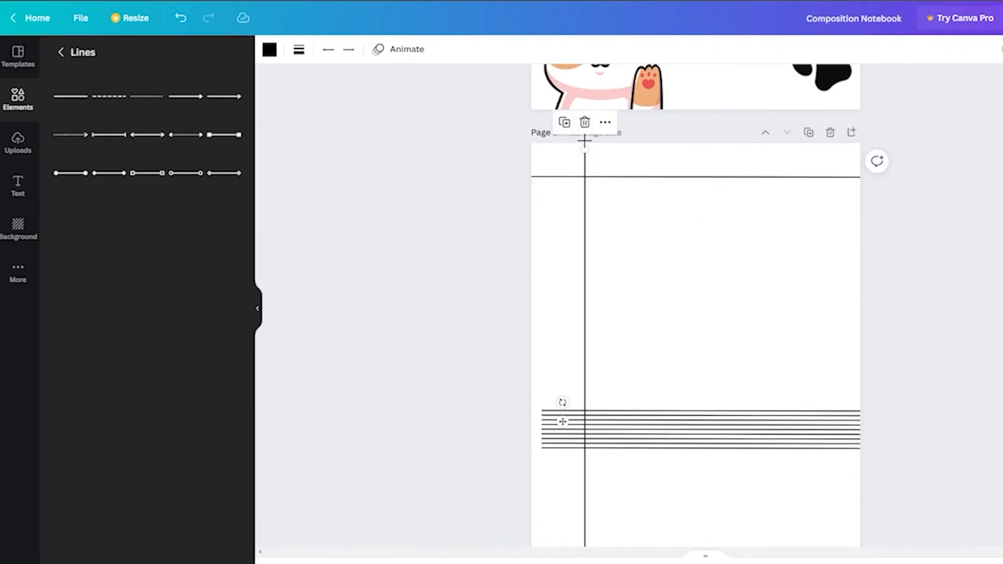
click(622, 178)
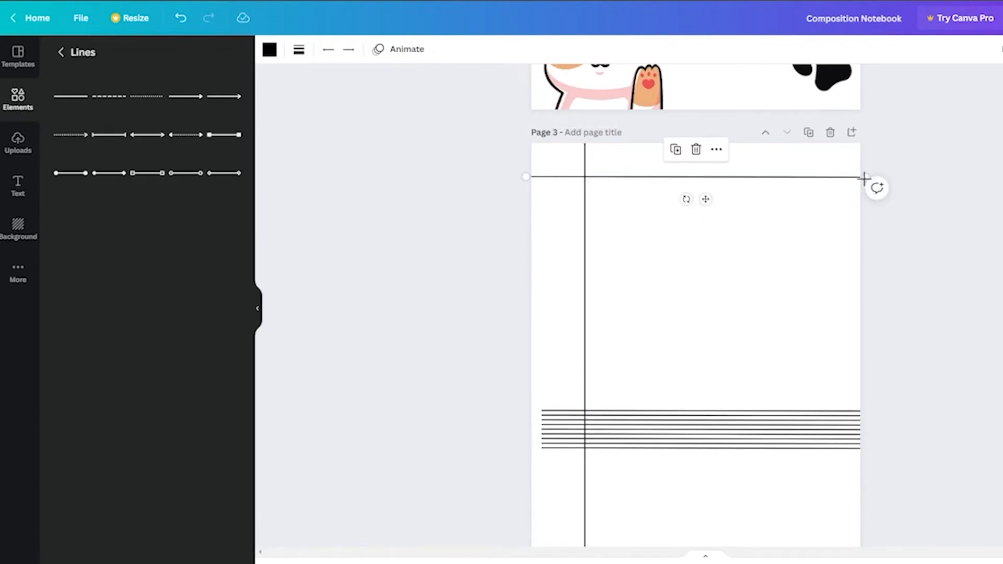
drag(699, 416, 687, 189)
drag(525, 197, 524, 198)
drag(658, 426, 680, 214)
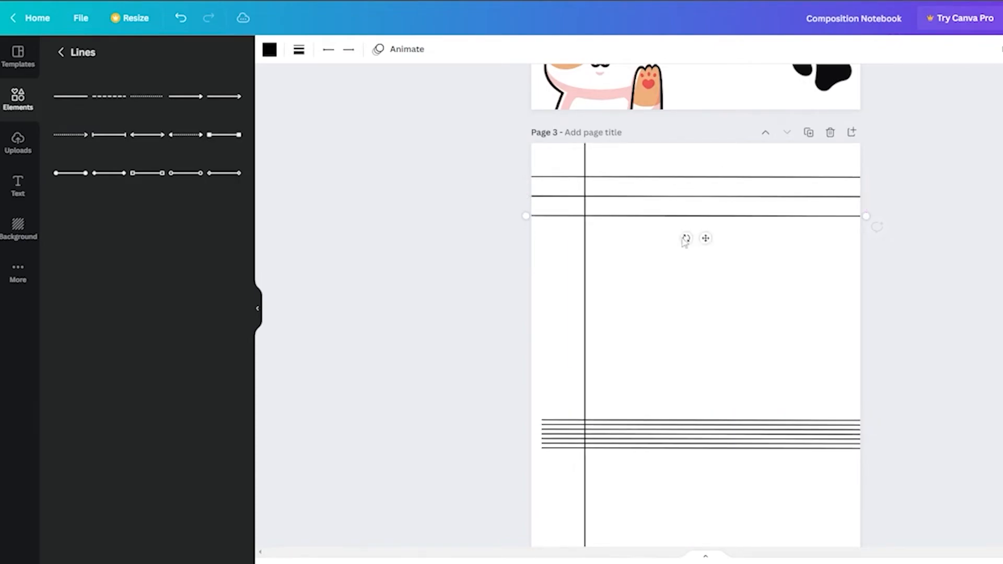
drag(703, 420, 690, 231)
click(724, 424)
drag(723, 424, 682, 269)
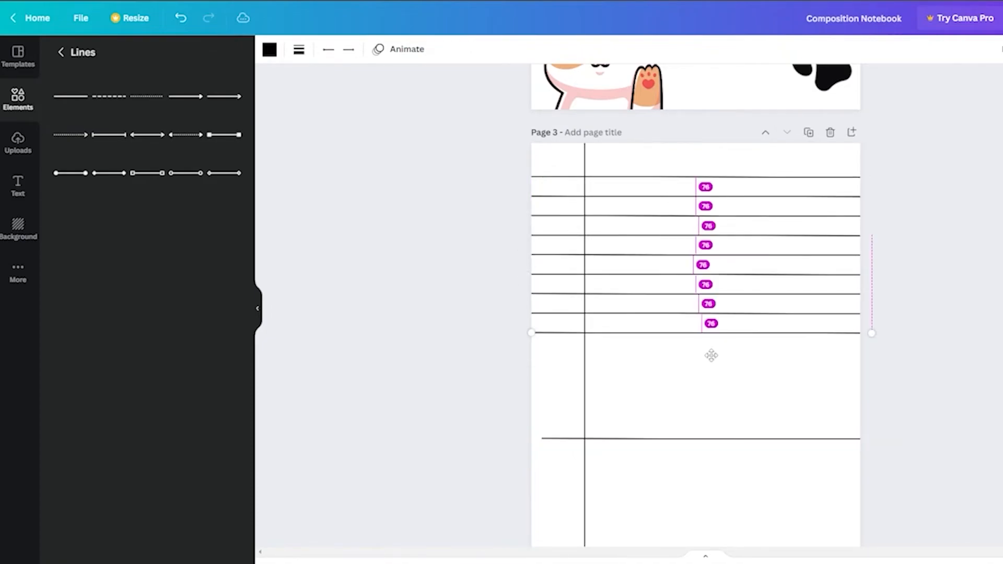
drag(712, 354, 712, 347)
drag(712, 433, 707, 372)
click(967, 395)
Step: Select the stacked lines, duplicate them twice and place the copies below to fill the page with ruled lines
drag(968, 396, 774, 173)
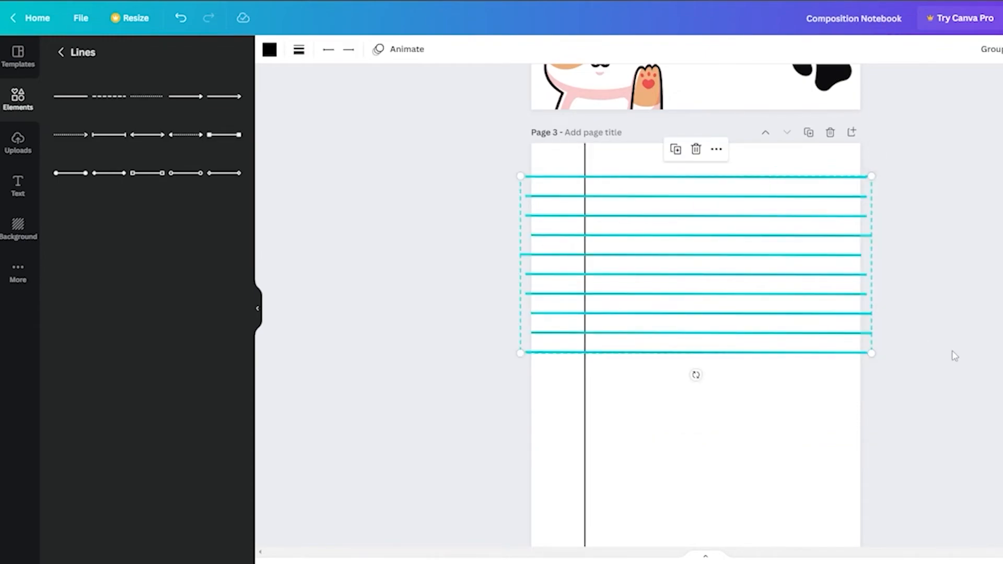
key(ctrl+d)
drag(845, 359, 834, 546)
scroll(932, 462, down, 3)
key(ctrl+d)
click(940, 462)
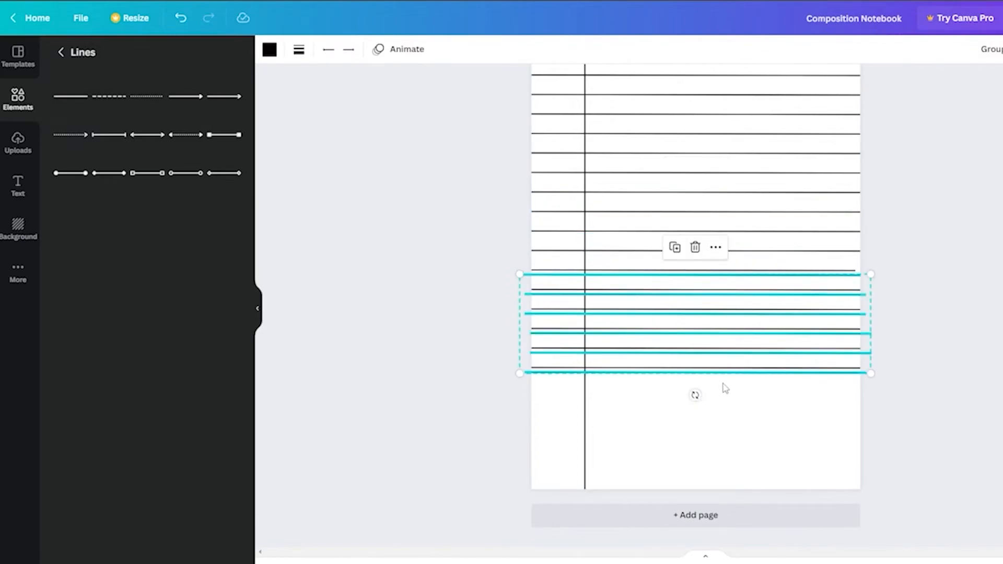
drag(727, 379, 728, 485)
click(931, 450)
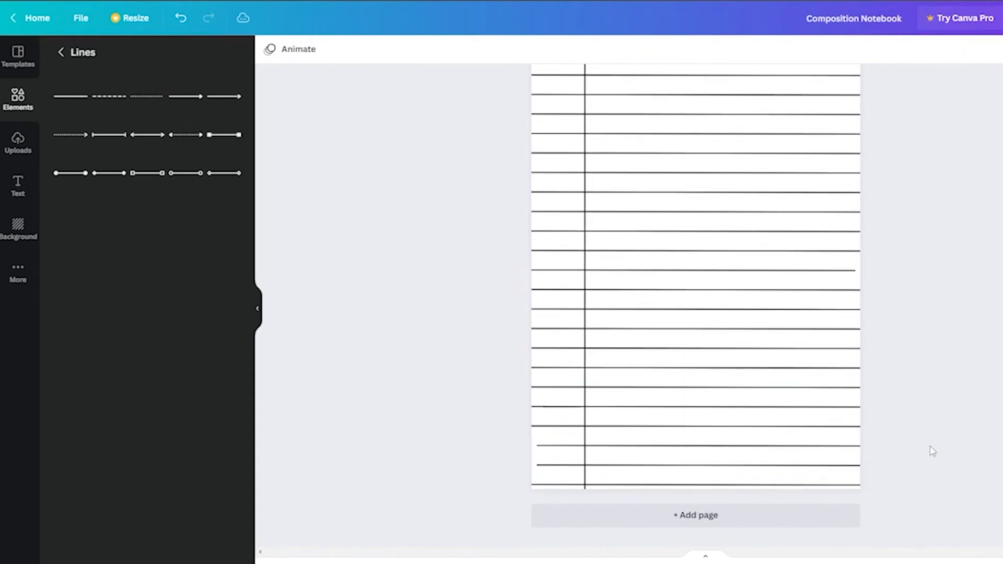
scroll(920, 441, up, 3)
drag(899, 246, 823, 245)
drag(944, 239, 808, 409)
click(985, 222)
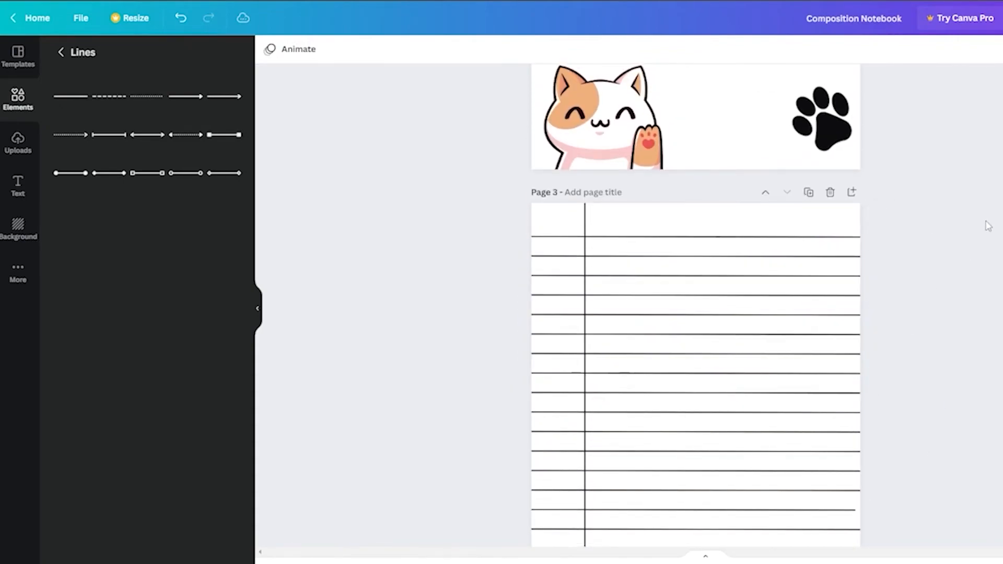
drag(836, 242, 814, 245)
scroll(773, 496, down, 3)
drag(942, 231, 775, 495)
scroll(744, 345, up, 3)
mouse_move(744, 303)
mouse_down()
mouse_move(743, 278)
mouse_move(744, 287)
mouse_up()
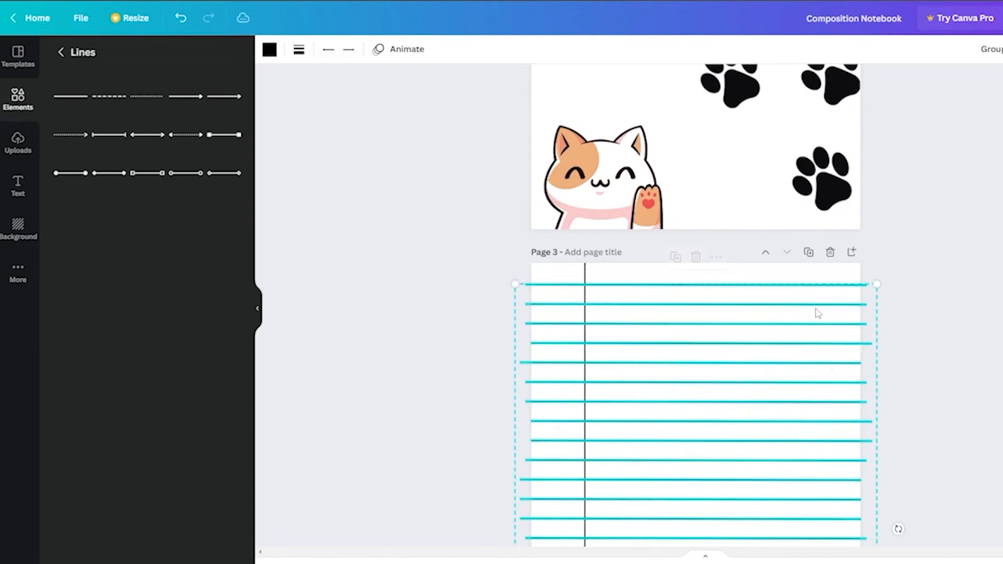
scroll(867, 316, down, 5)
scroll(766, 228, up, 4)
click(987, 422)
scroll(987, 422, down, 5)
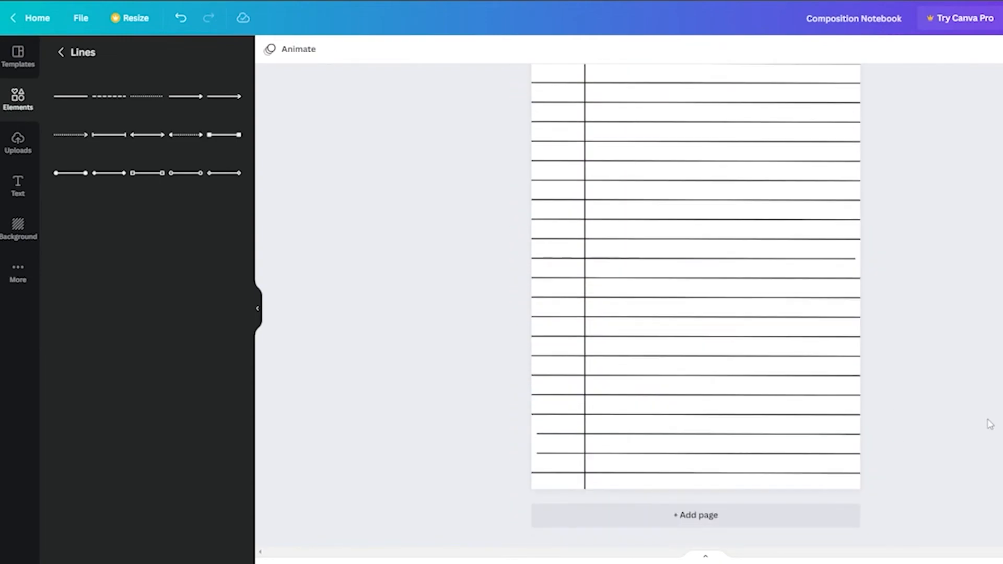
Step: Select all the ruled lines and margin line on the interior page and copy them
drag(970, 473, 868, 447)
drag(898, 480, 748, 199)
scroll(801, 302, up, 6)
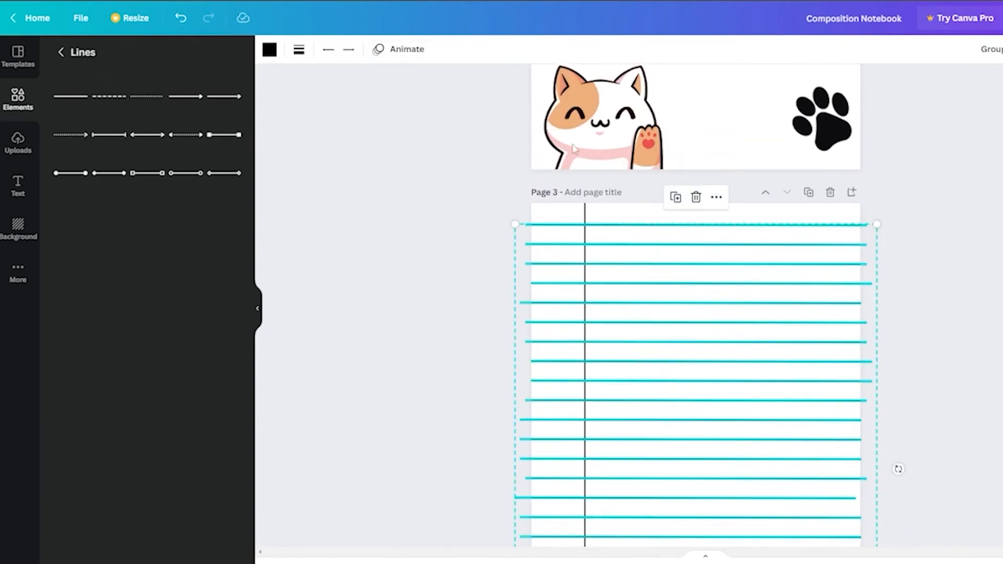
click(1002, 49)
click(1001, 49)
click(1002, 49)
drag(1002, 96, 992, 97)
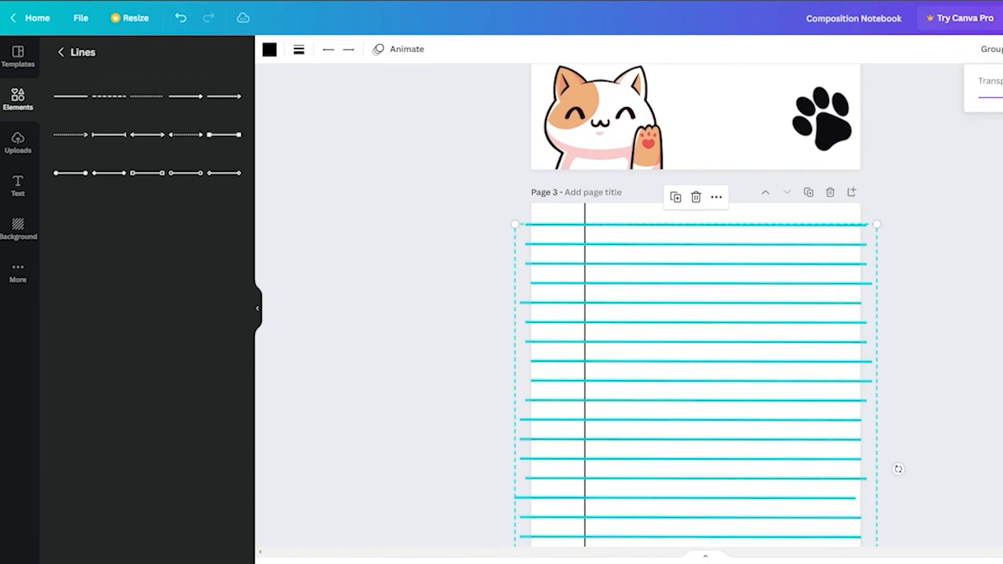
click(764, 309)
scroll(773, 311, down, 5)
drag(923, 490, 459, 261)
scroll(493, 343, up, 4)
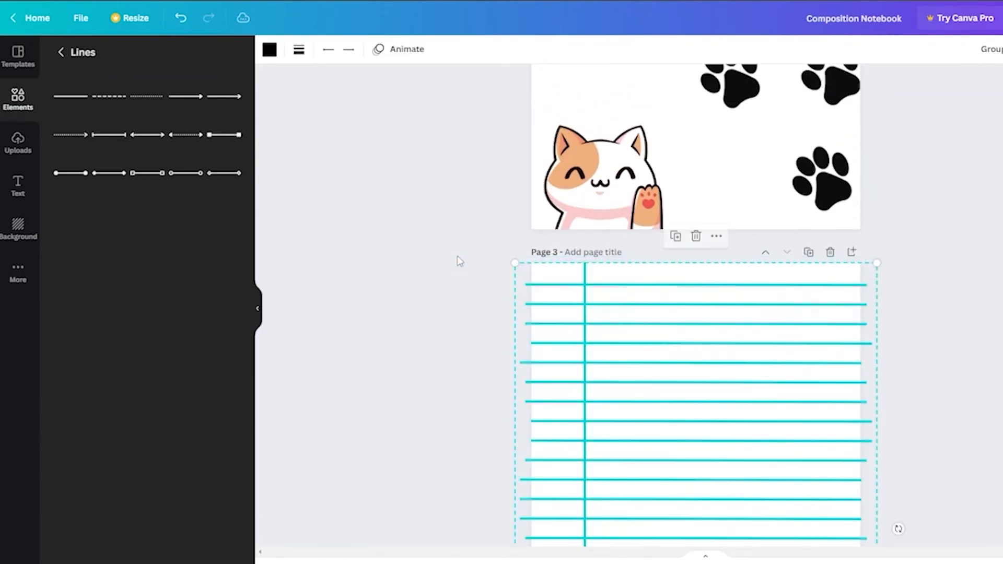
key(ctrl+c)
Step: Add new pages below the interior page and paste the copied lines onto them
scroll(460, 261, down, 4)
click(777, 519)
key(ctrl+v)
click(820, 525)
key(ctrl+v)
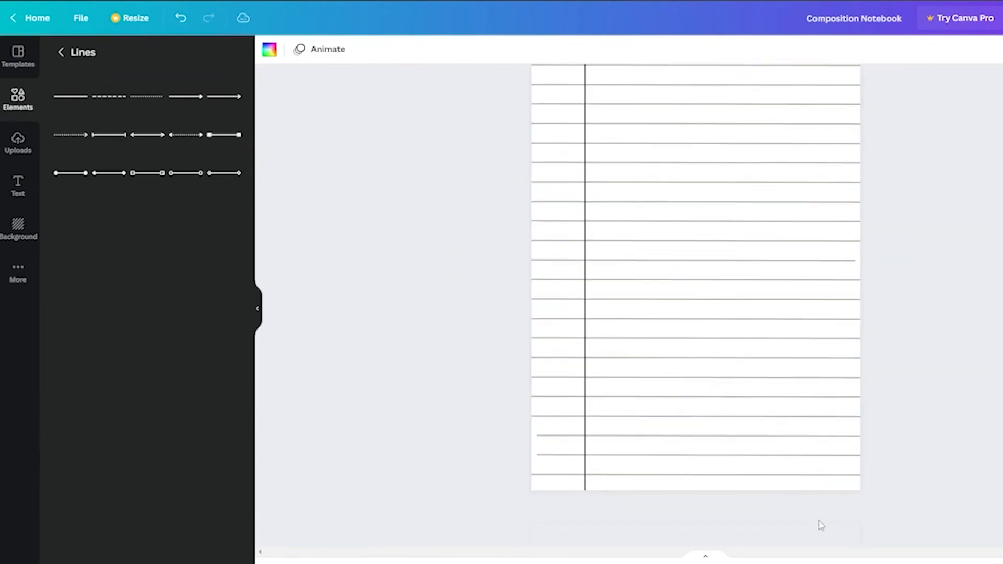
click(820, 525)
key(ctrl+v)
click(820, 525)
key(ctrl+v)
click(820, 525)
key(ctrl+v)
click(820, 525)
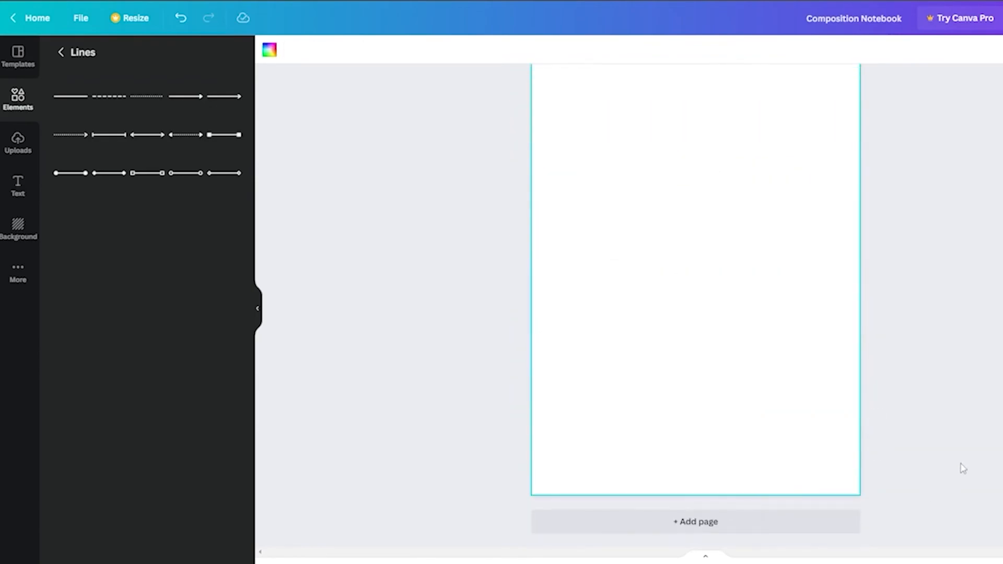
Step: Download the notebook design and confirm creating the destination download folder
click(963, 469)
scroll(960, 471, up, 6)
scroll(775, 503, down, 4)
scroll(949, 332, up, 19)
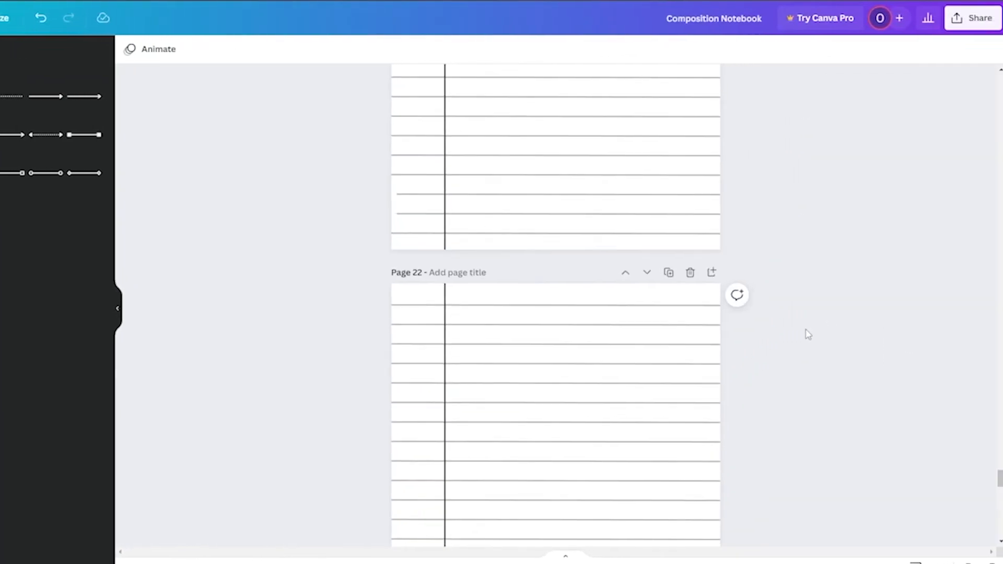
drag(1000, 479, 999, 82)
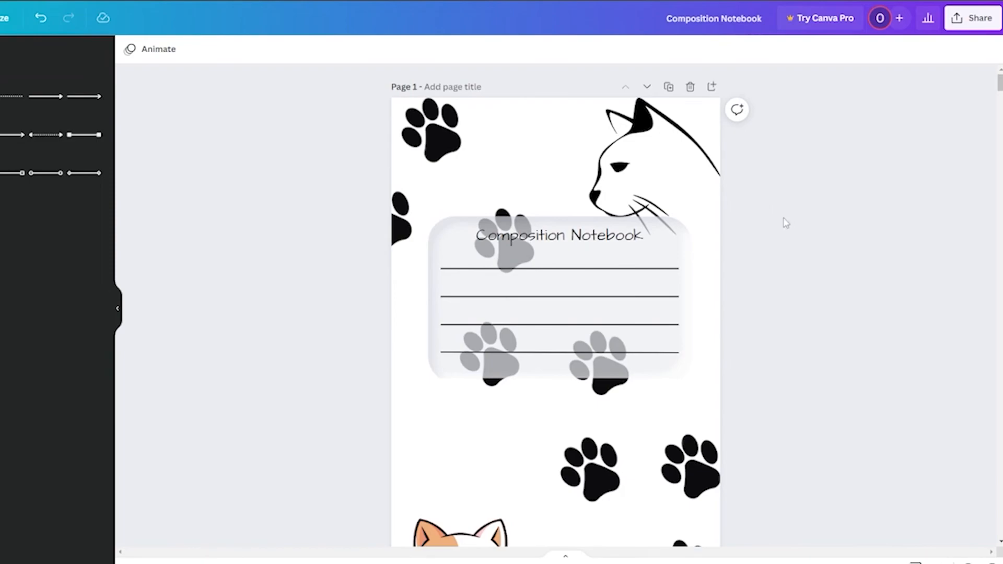
click(973, 17)
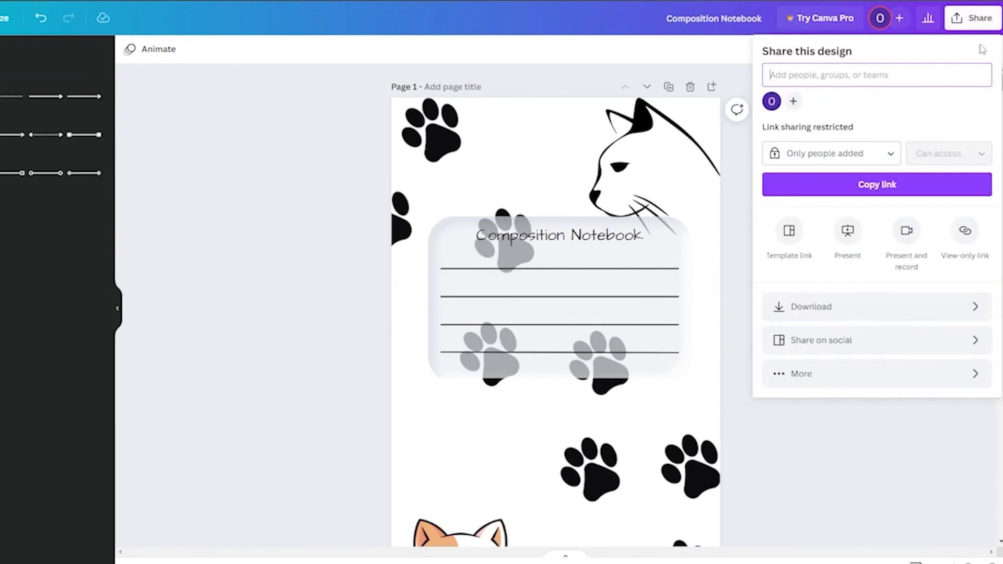
click(842, 305)
click(868, 215)
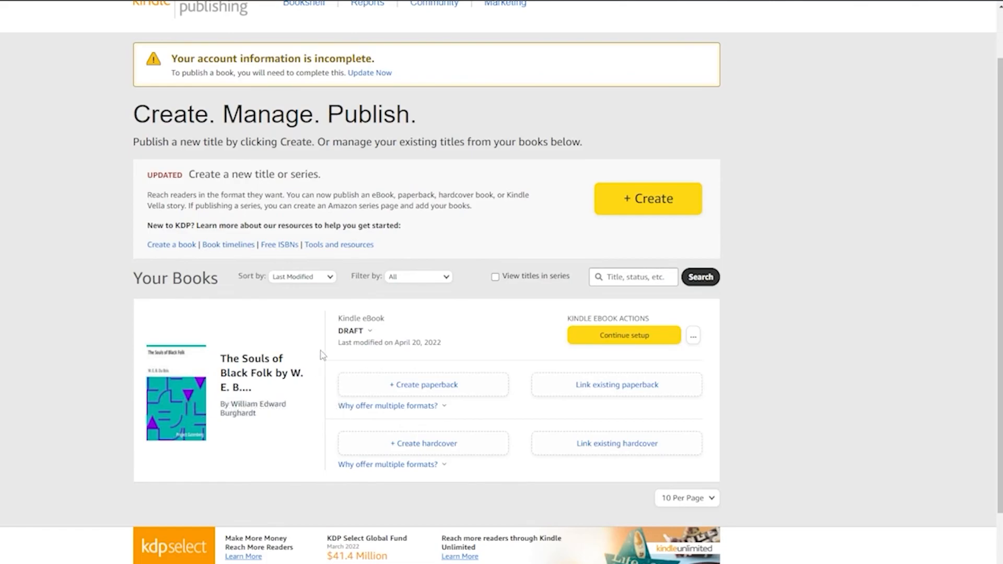
click(413, 329)
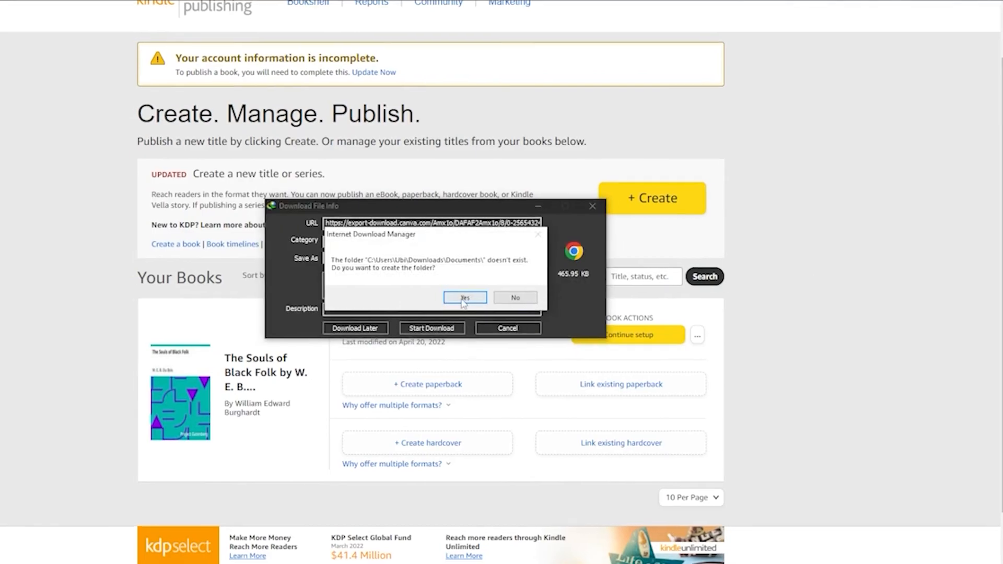
click(460, 295)
Step: In Kindle Direct Publishing, start creating a new paperback title
click(620, 198)
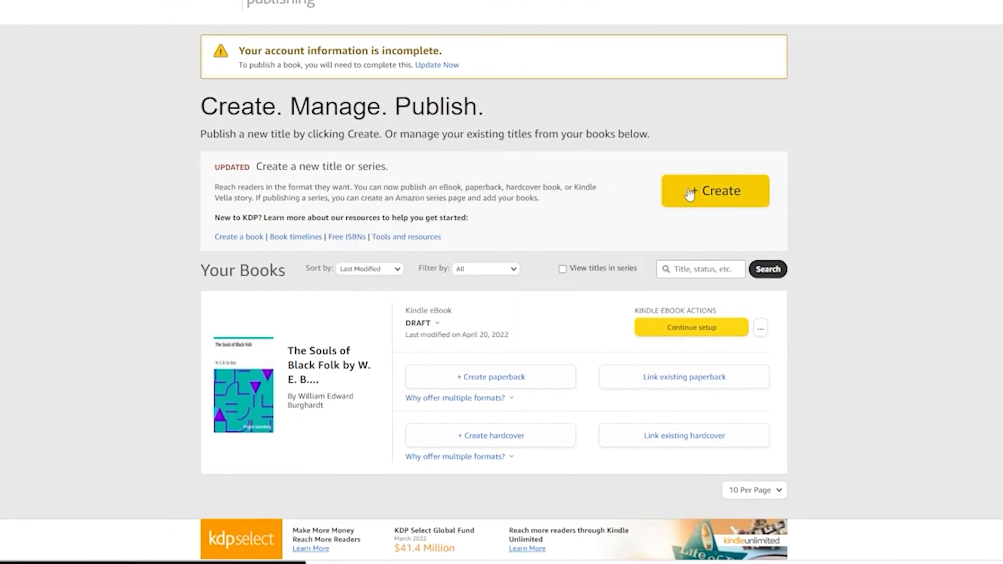
click(690, 193)
scroll(451, 312, down, 3)
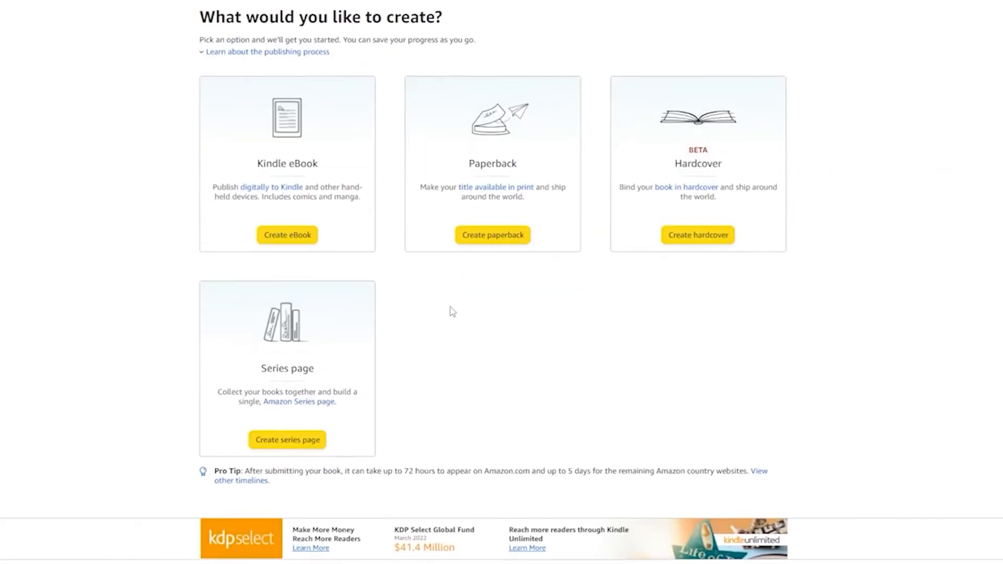
click(488, 238)
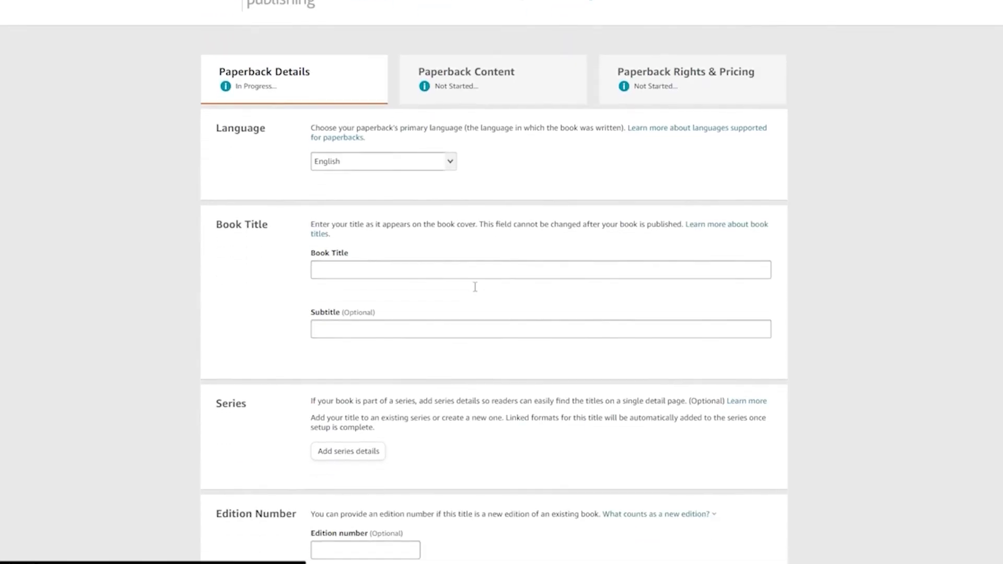
Step: Scroll through the Paperback Details form to review its fields
scroll(334, 204, down, 3)
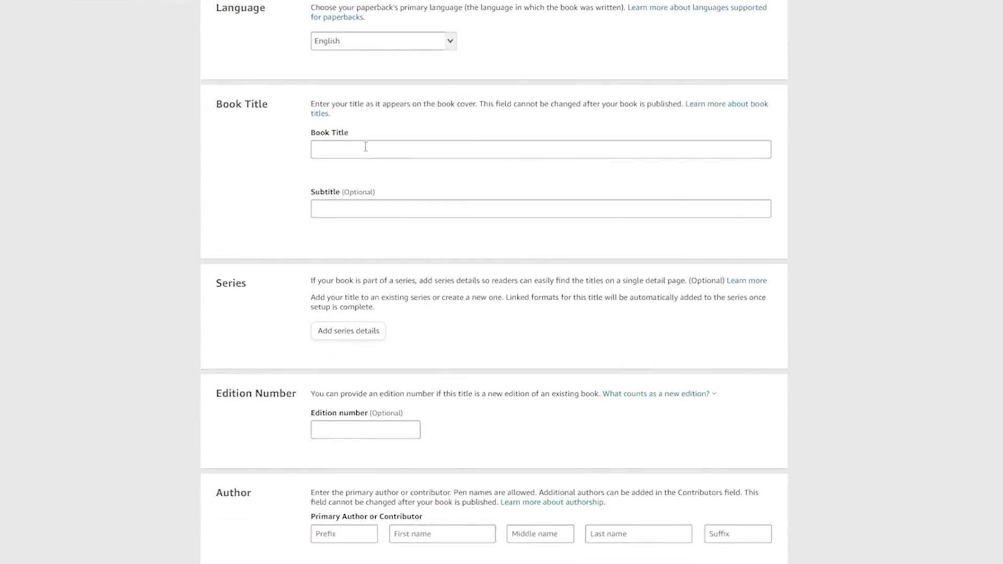
scroll(333, 232, down, 3)
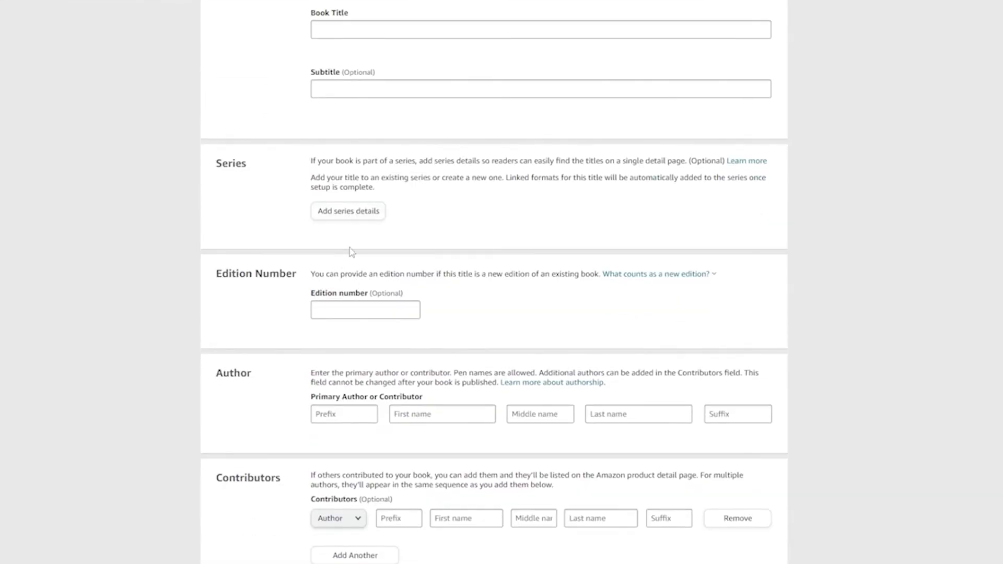
scroll(350, 232, down, 4)
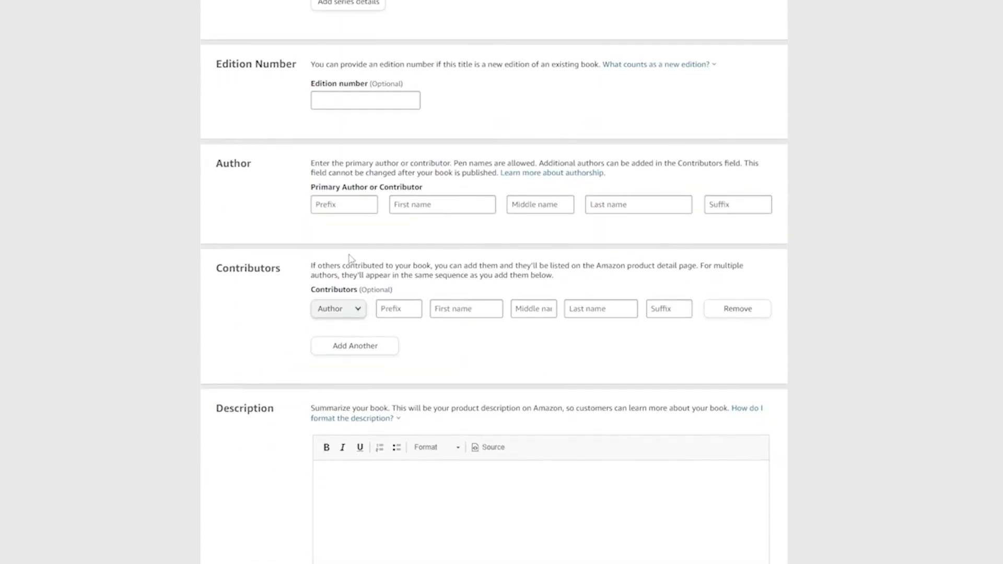
scroll(383, 318, down, 1)
scroll(443, 402, up, 1)
scroll(443, 403, up, 10)
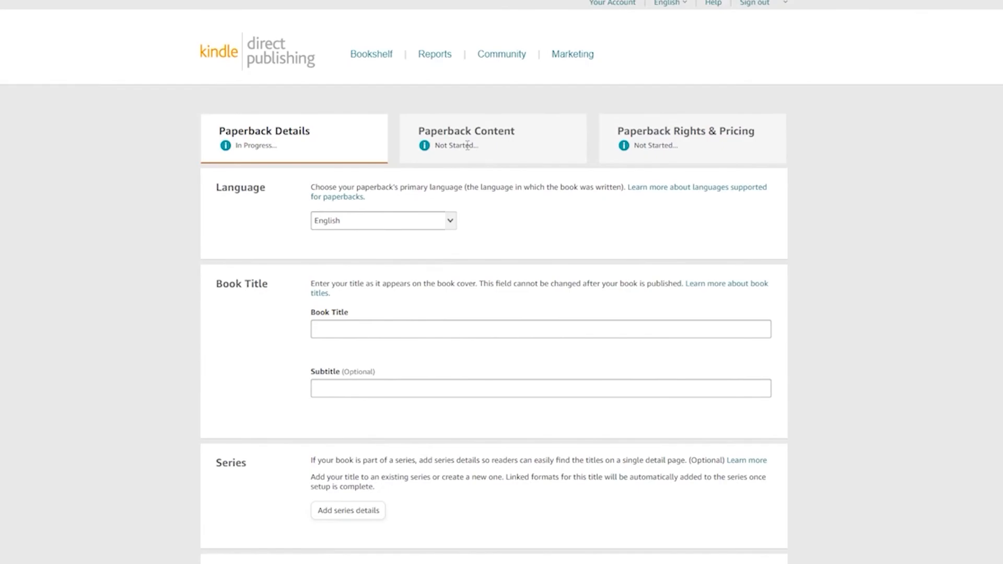
scroll(684, 147, down, 20)
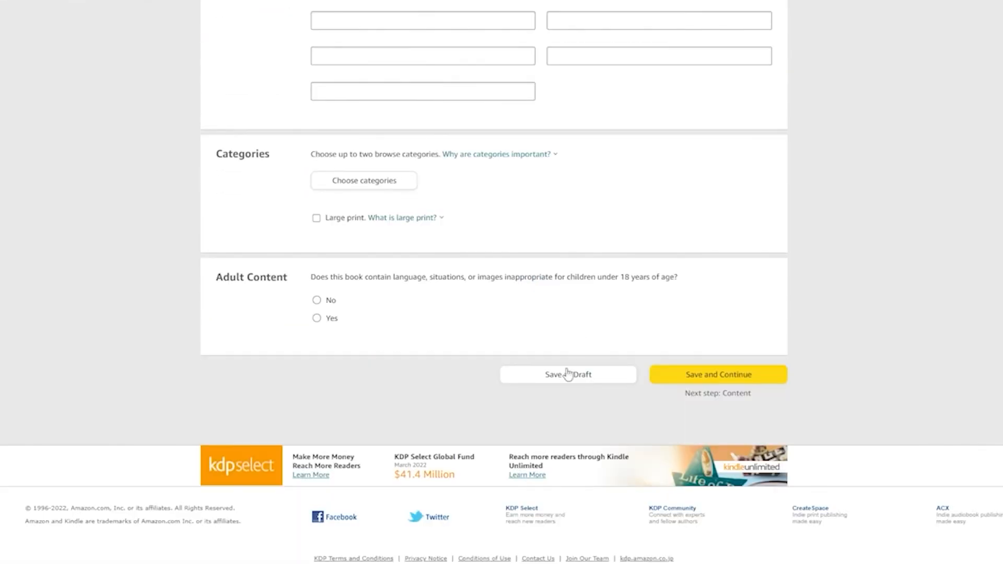
scroll(685, 398, up, 15)
scroll(676, 376, up, 5)
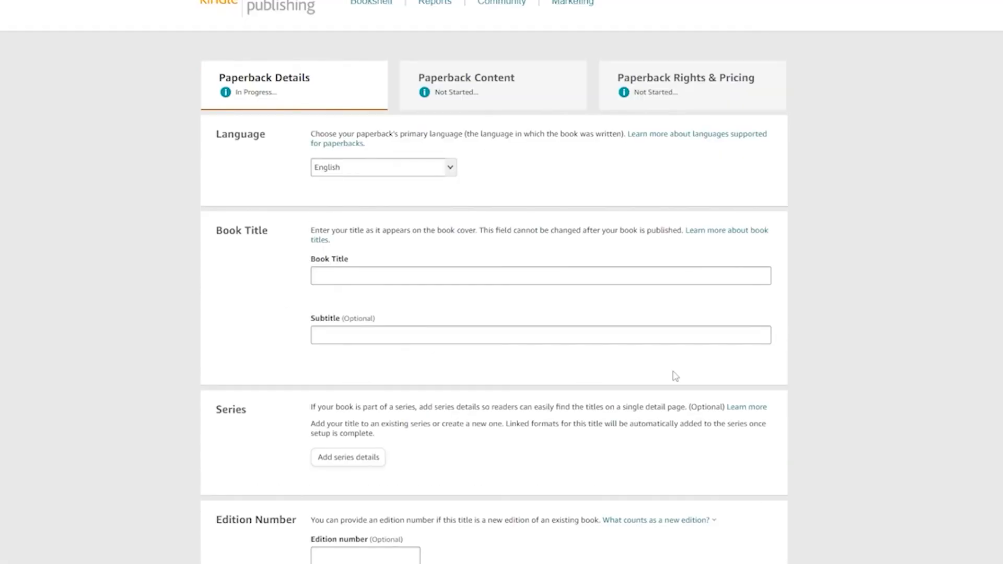